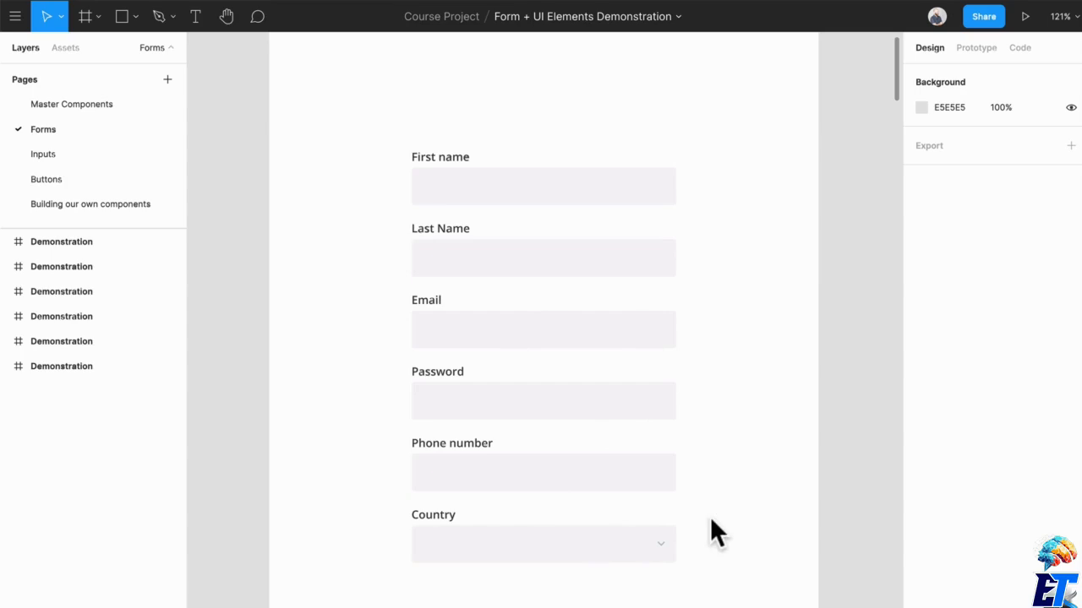
- Duplicate the Demonstration frame with the First name to Country form, placing the copy beside the original
scroll(686, 263, down, 4)
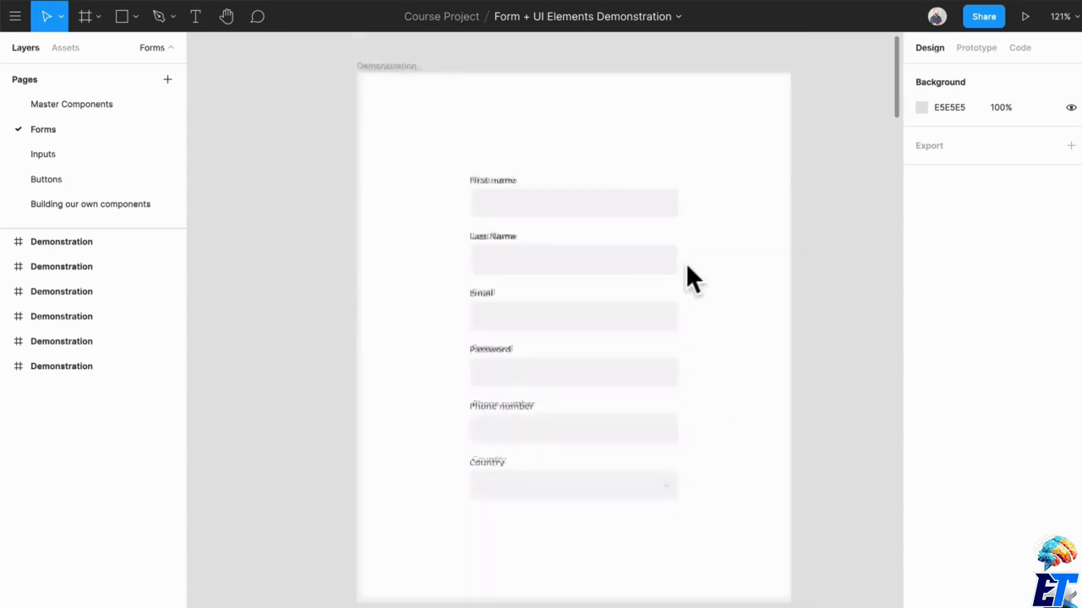
scroll(686, 262, right, 1)
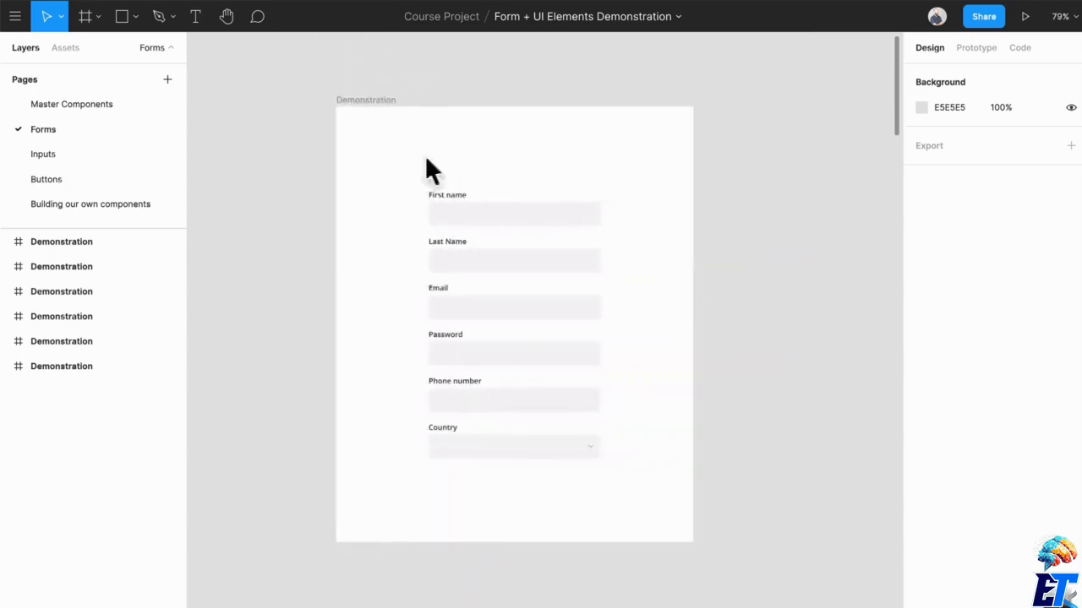
click(373, 105)
key(Escape)
click(373, 105)
key(super+v)
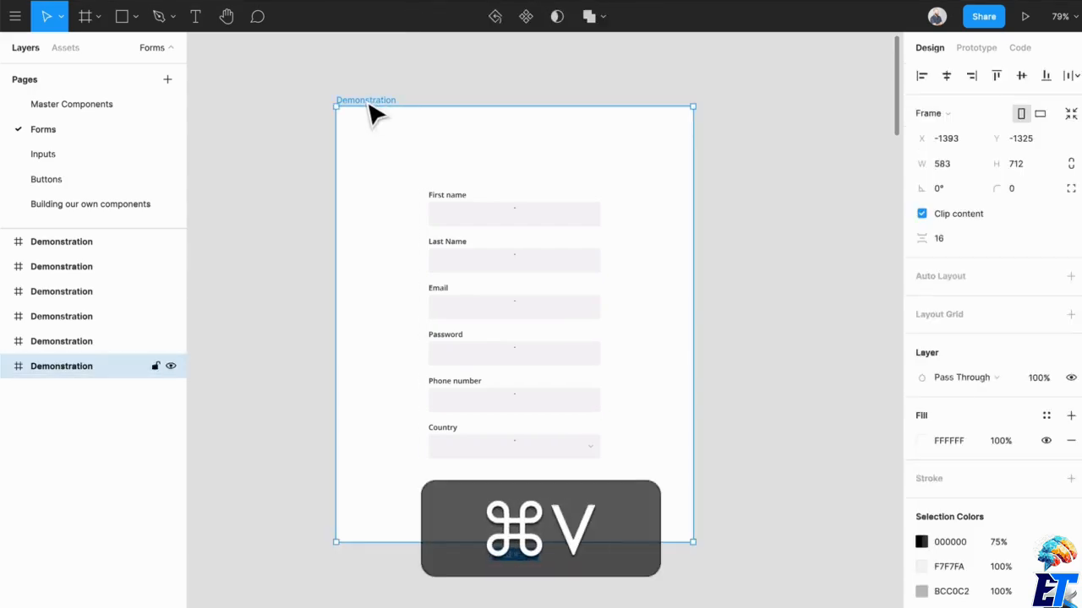
scroll(603, 232, up, 5)
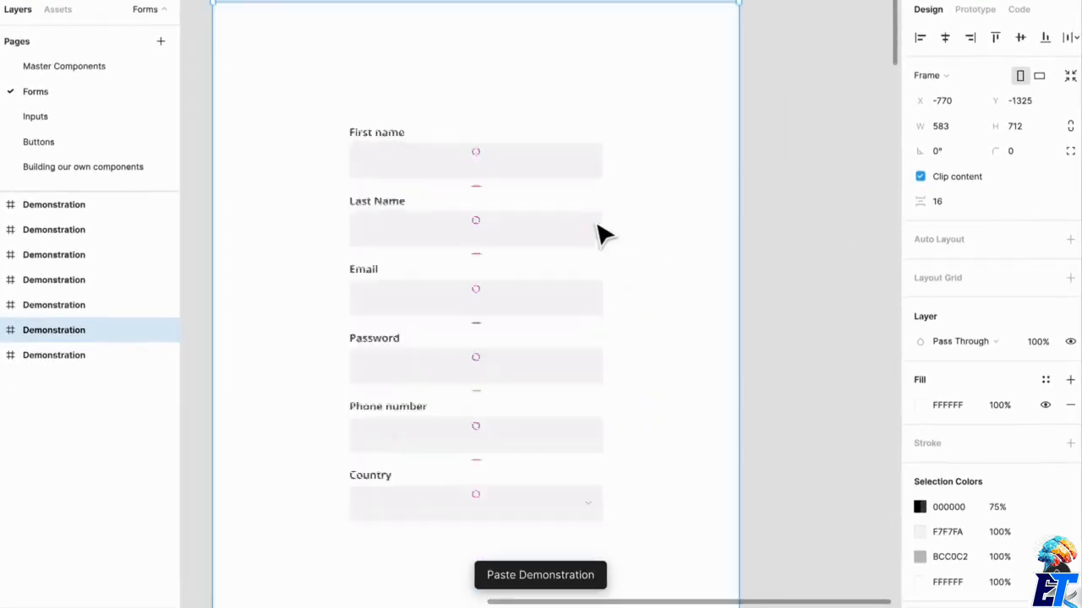
scroll(599, 229, left, 2)
scroll(598, 228, down, 1)
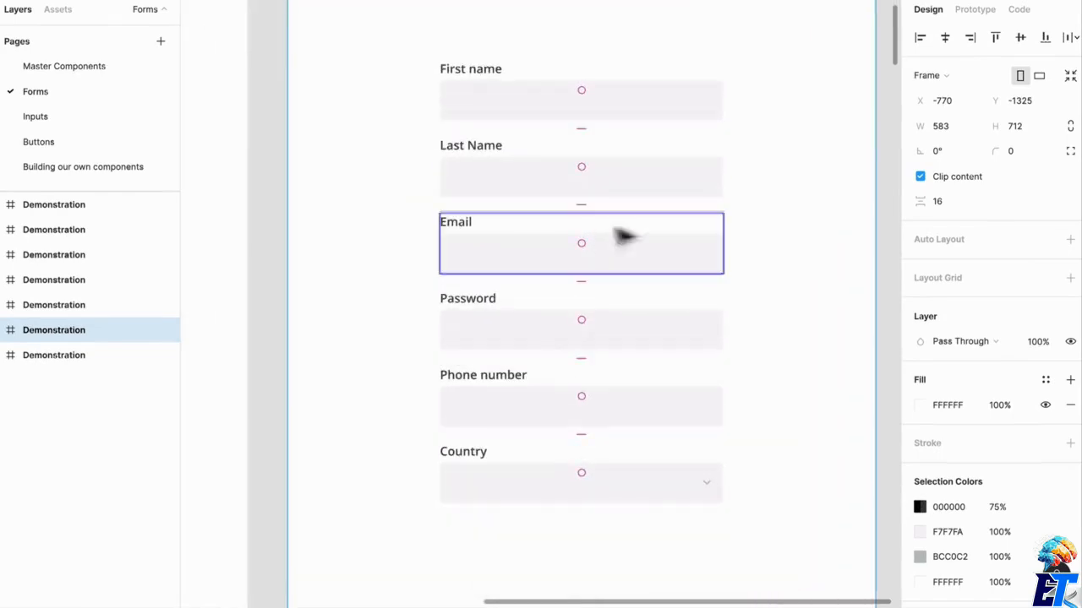
click(761, 185)
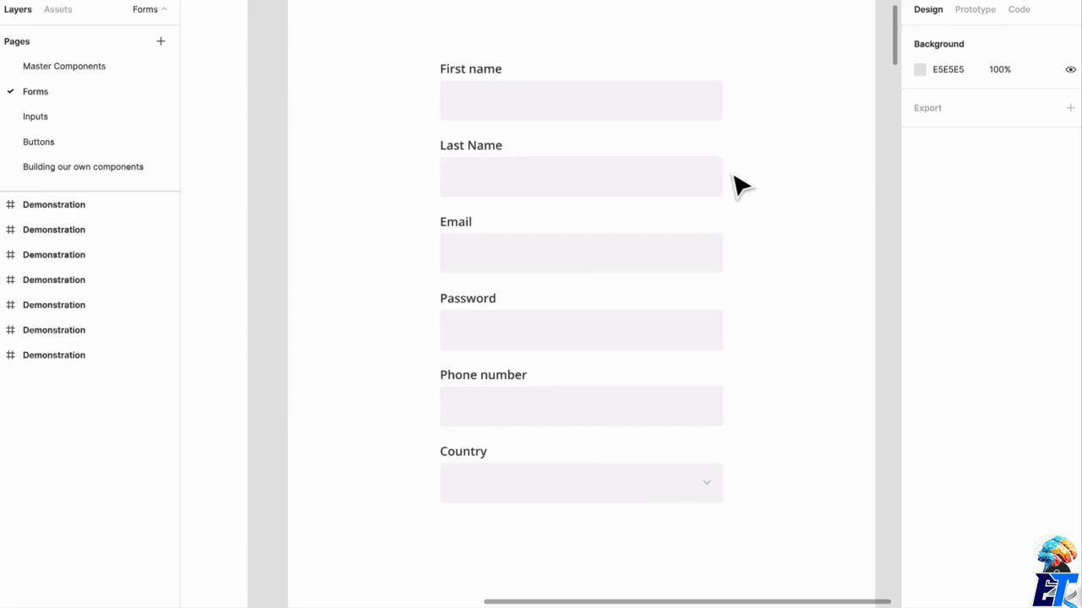
- Delete the Country, Phone number and Last Name fields from the copied form
click(609, 503)
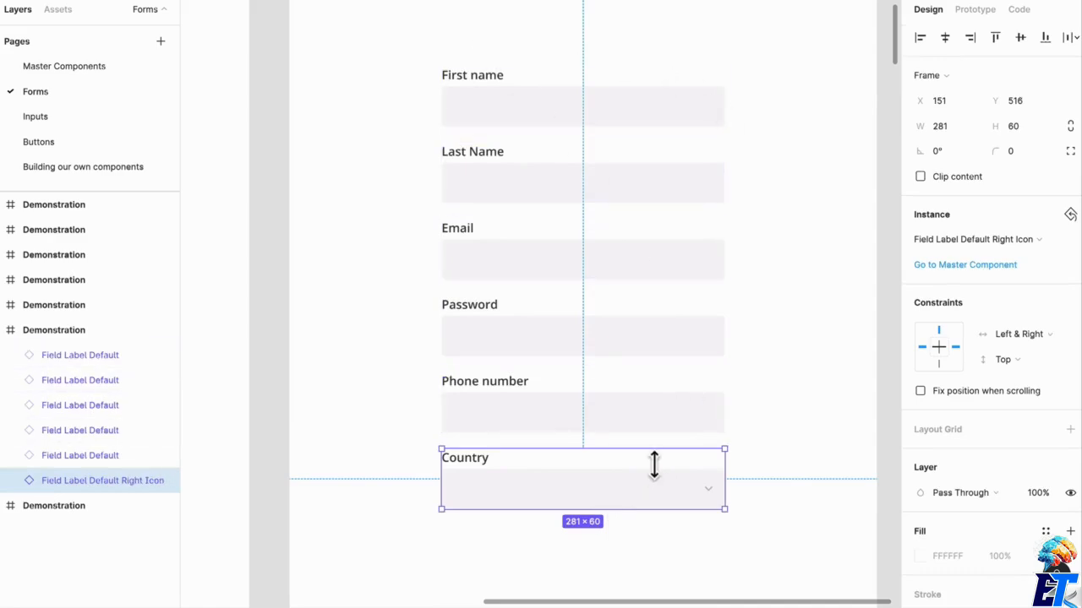
key(Delete)
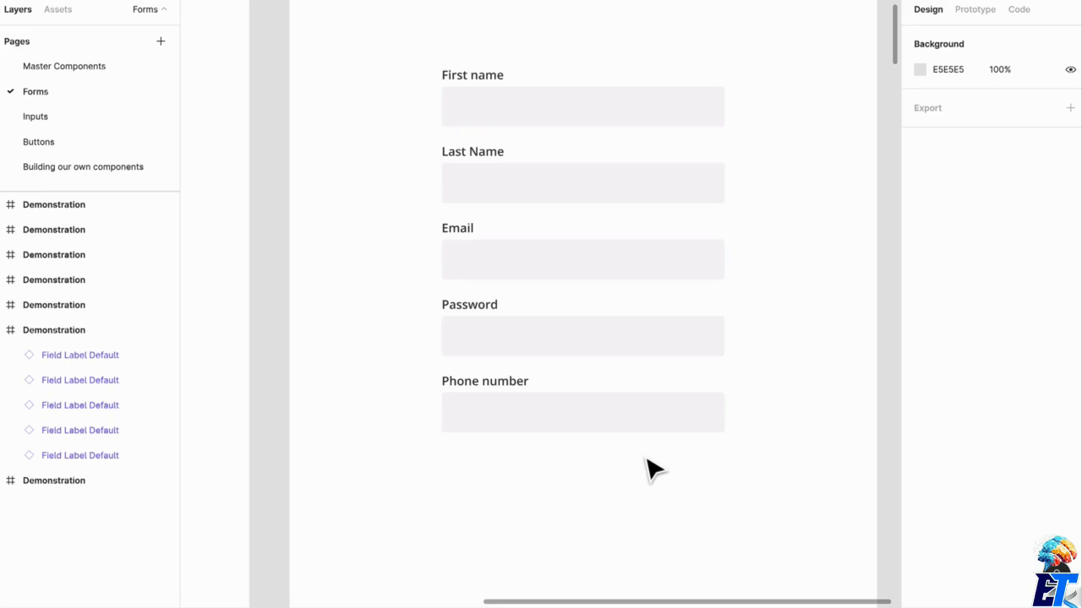
click(642, 436)
key(Delete)
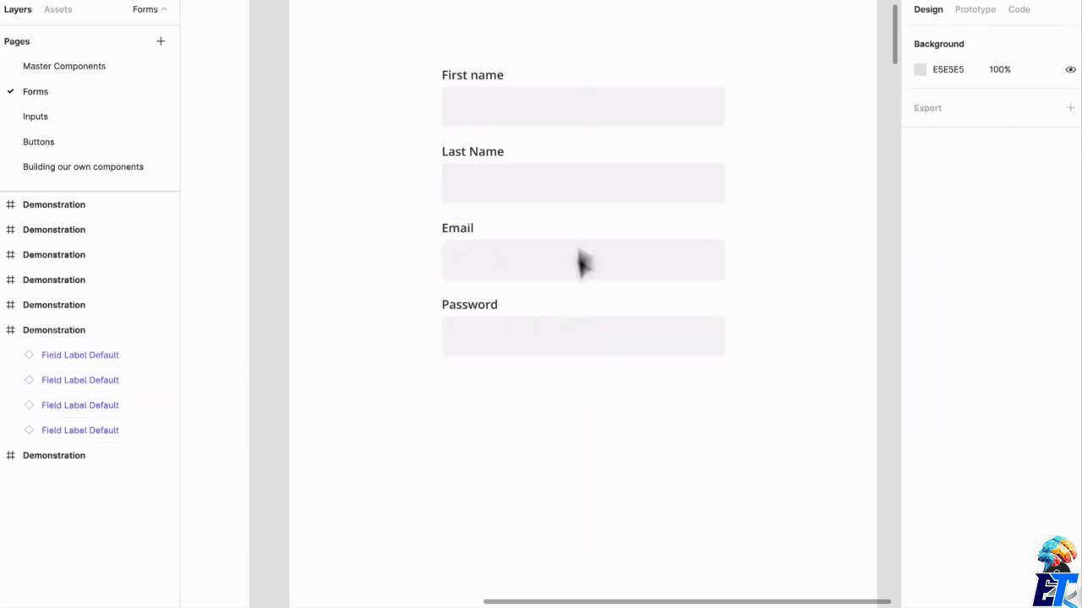
click(562, 183)
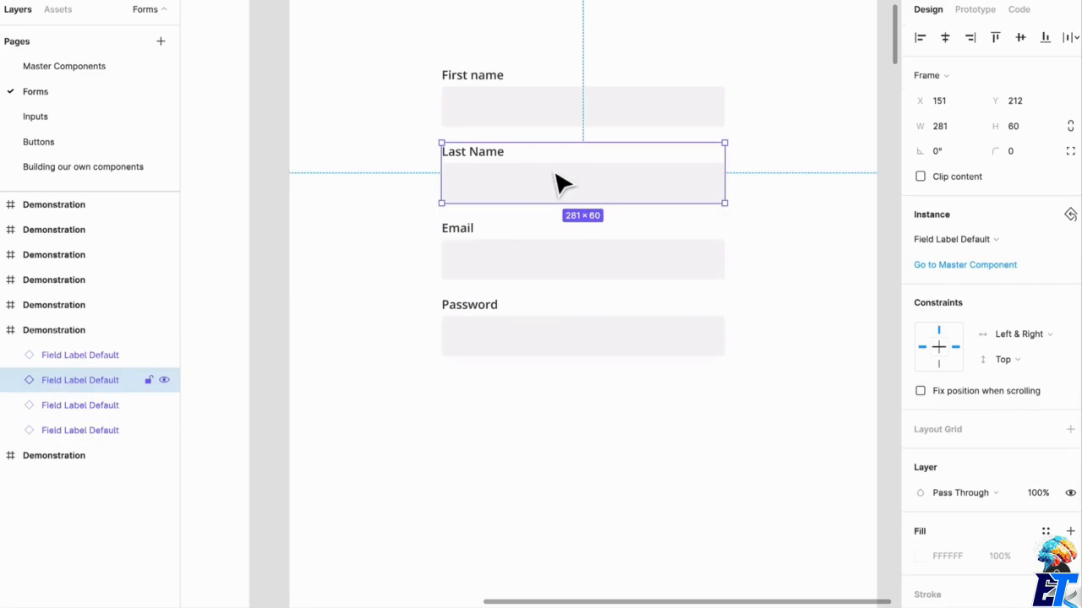
key(Delete)
- Move the Email and Password fields up together to close the gap below the First name field
click(496, 265)
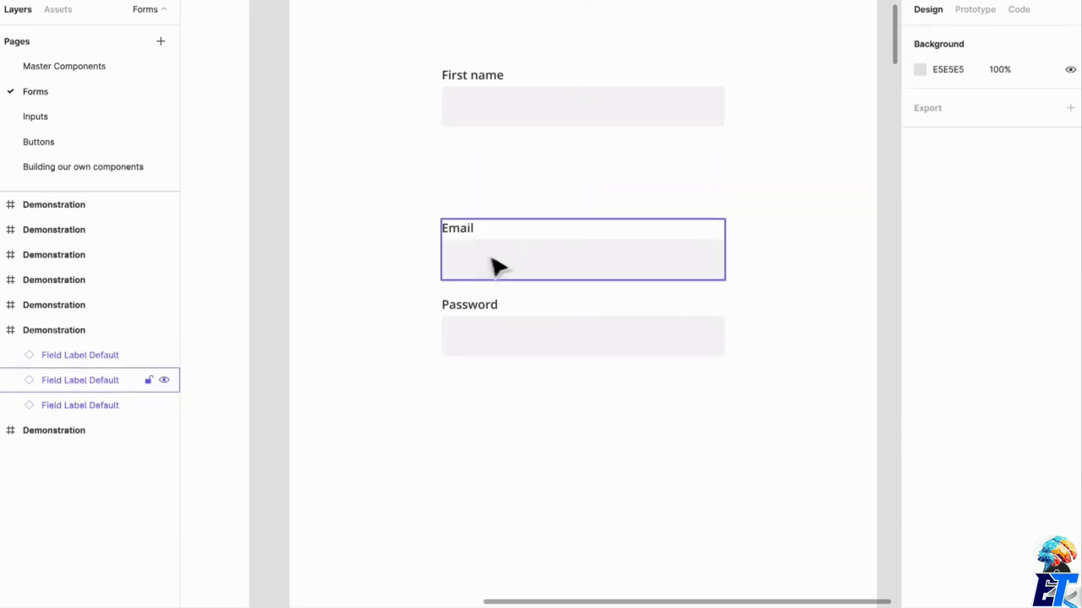
shift+click(515, 317)
drag(515, 317, 495, 259)
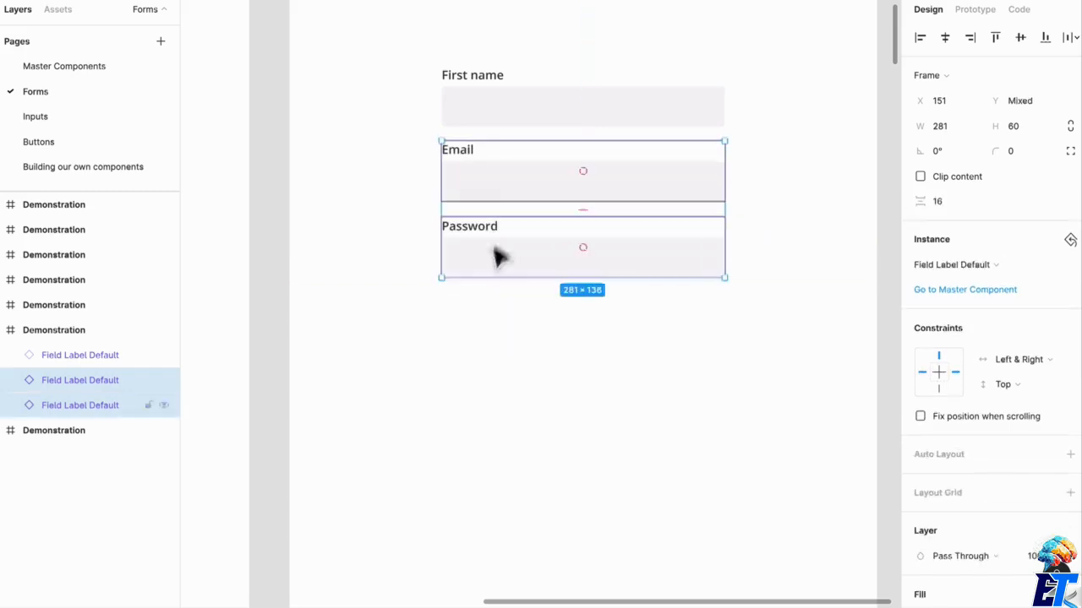
- Change the First name label in the shortened form to "Full name"
double_click(491, 85)
double_click(497, 84)
double_click(488, 75)
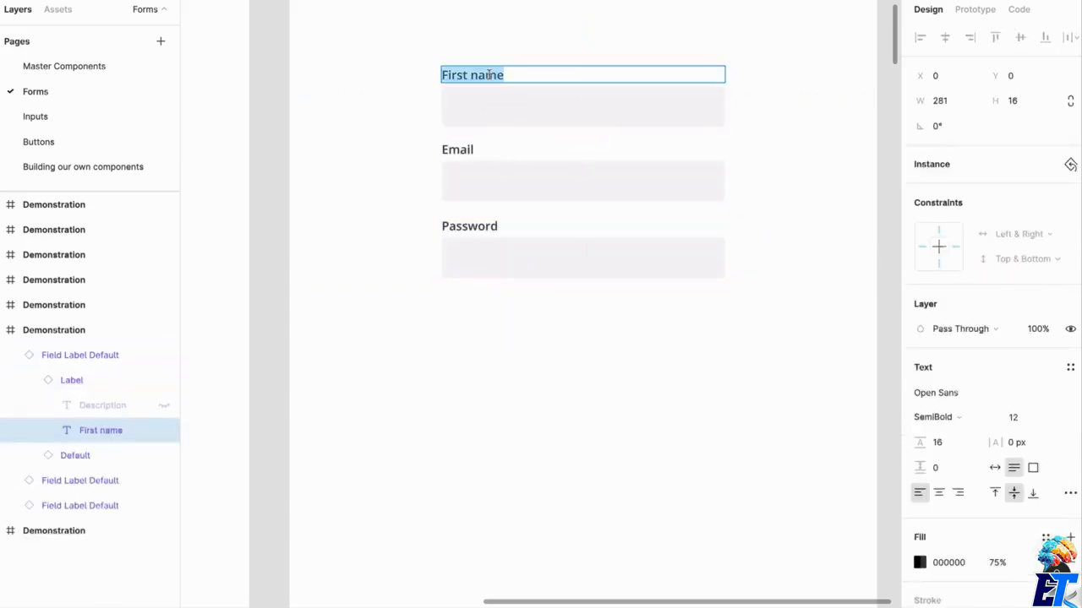
text(Full name)
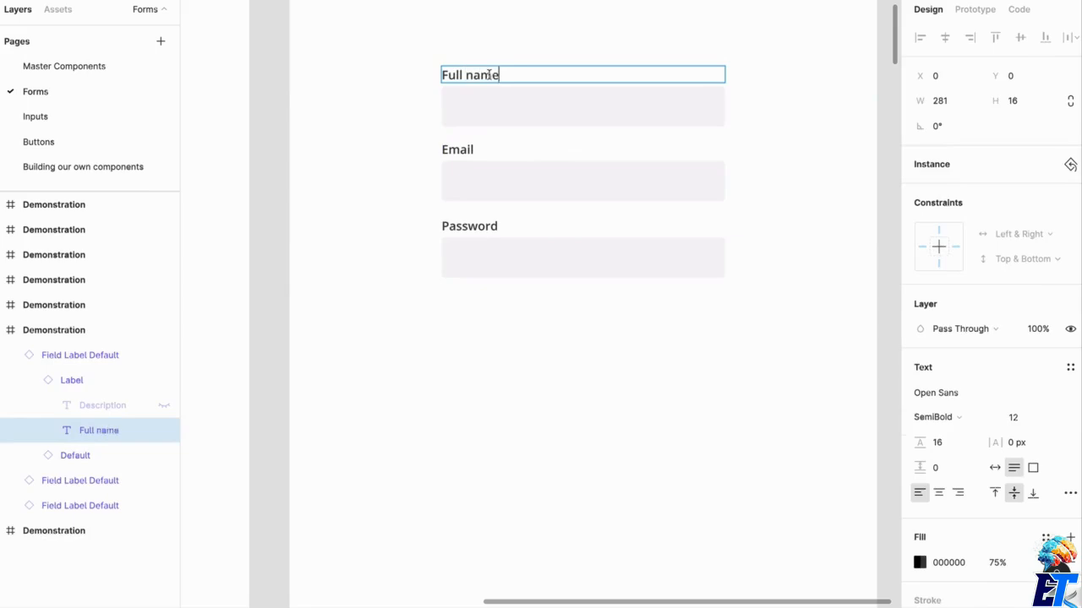
click(349, 242)
- Examine the field order in the Demonstration frame whose form starts with Credit card number
scroll(350, 241, up, 2)
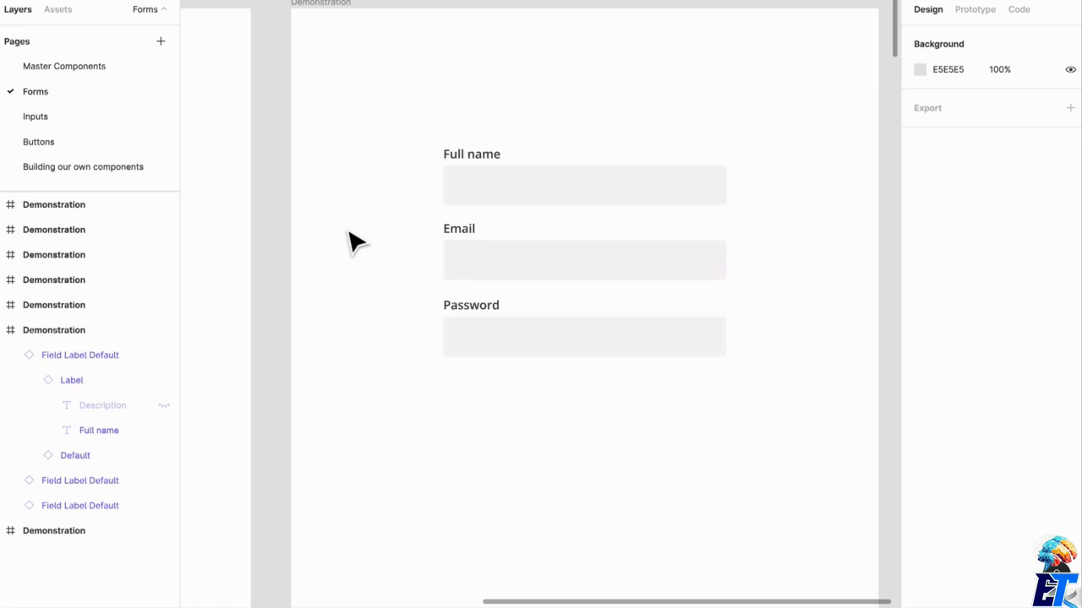
ctrl+scroll(354, 243, down, 5)
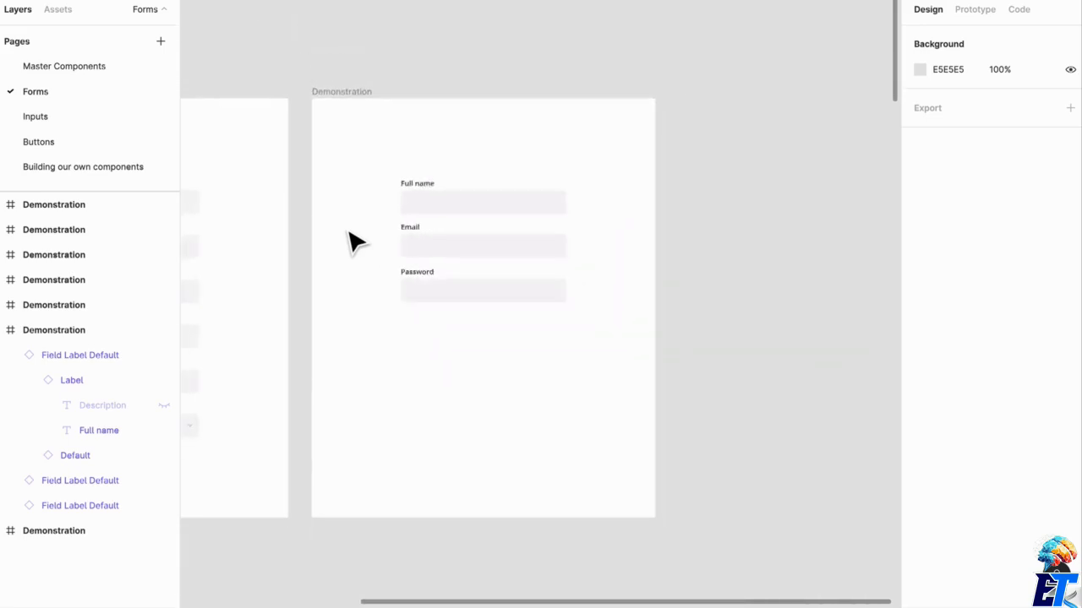
scroll(353, 242, left, 5)
scroll(353, 242, down, 2)
scroll(355, 244, down, 5)
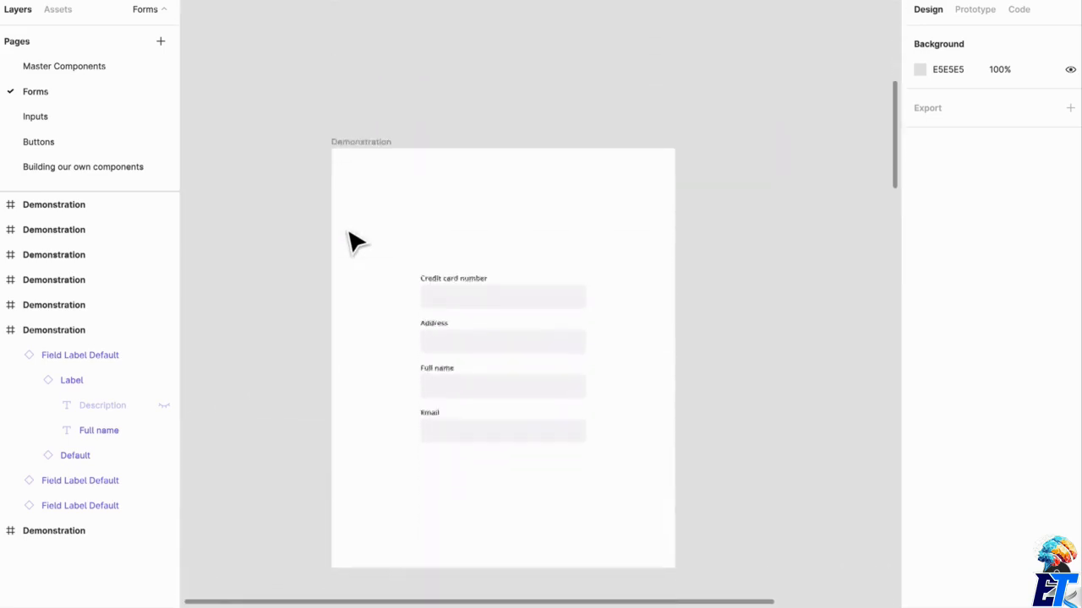
ctrl+scroll(437, 292, up, 3)
ctrl+scroll(437, 292, up, 1)
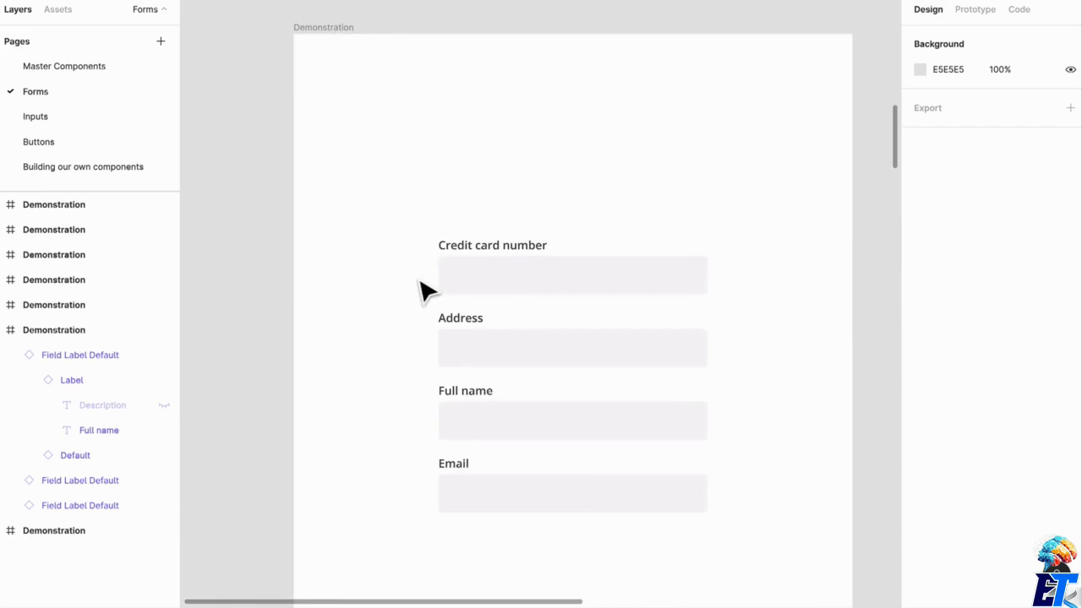
scroll(420, 283, down, 1)
scroll(420, 283, right, 1)
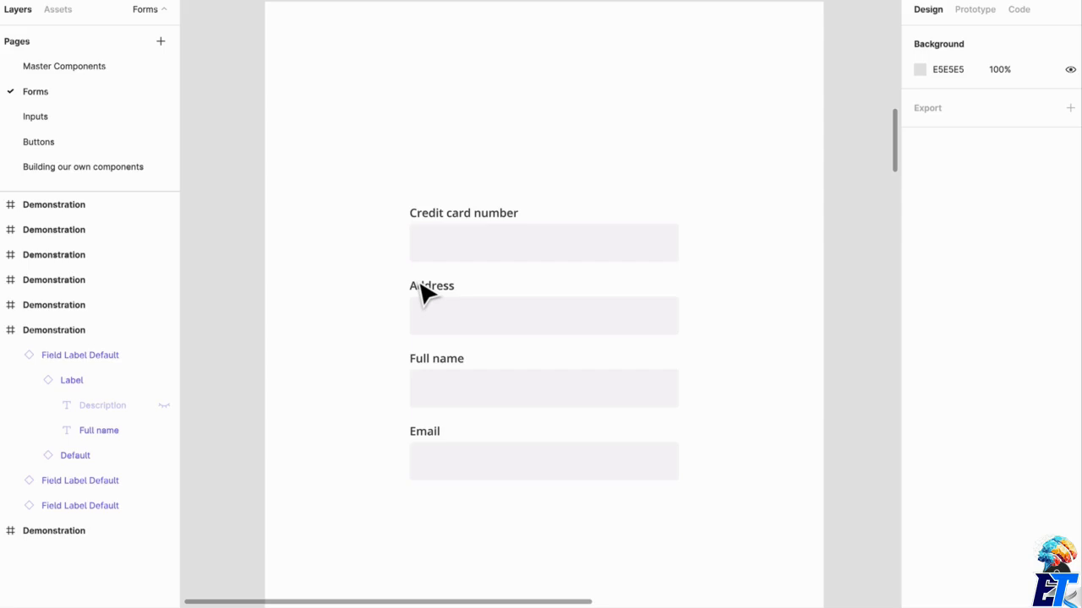
- Duplicate the four-field Credit card number form's frame, placing the copy beside the original
scroll(533, 211, right, 2)
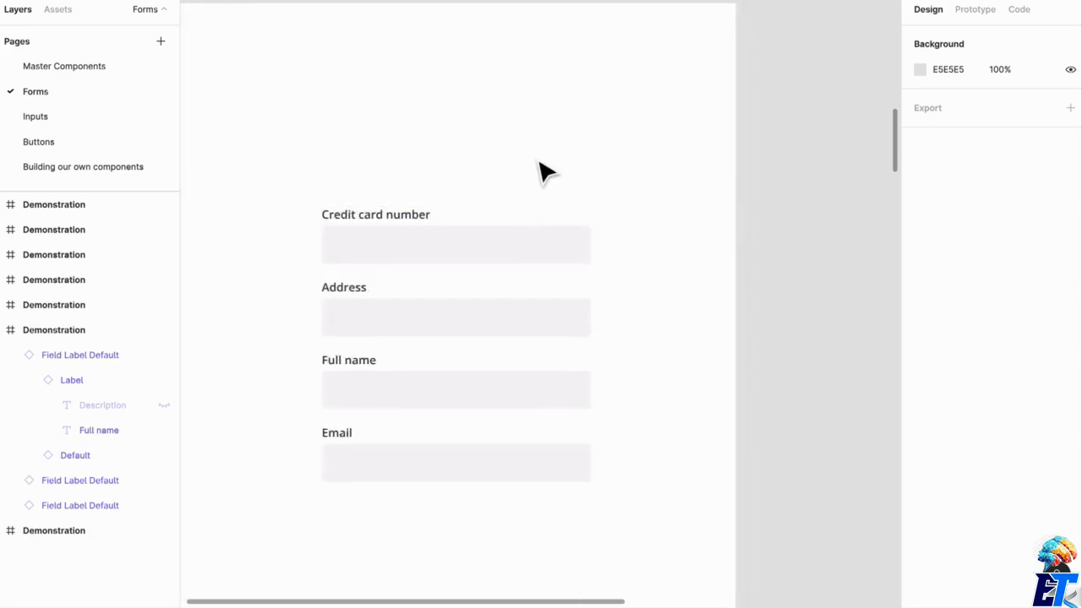
scroll(541, 172, down, 2)
click(302, 42)
key(ctrl+c)
key(ctrl+v)
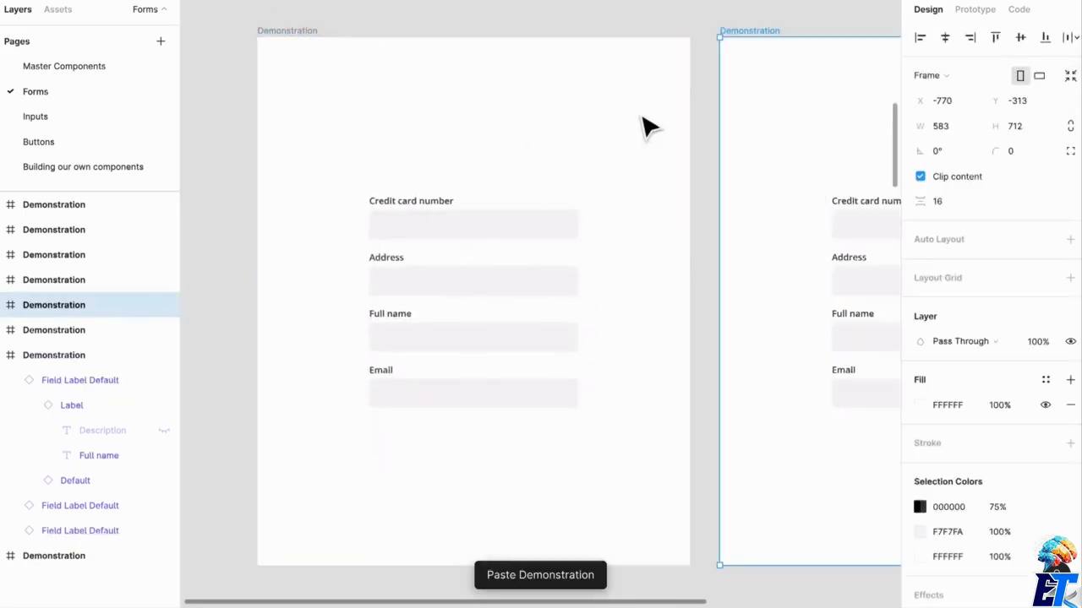
scroll(647, 126, right, 1)
scroll(647, 125, right, 6)
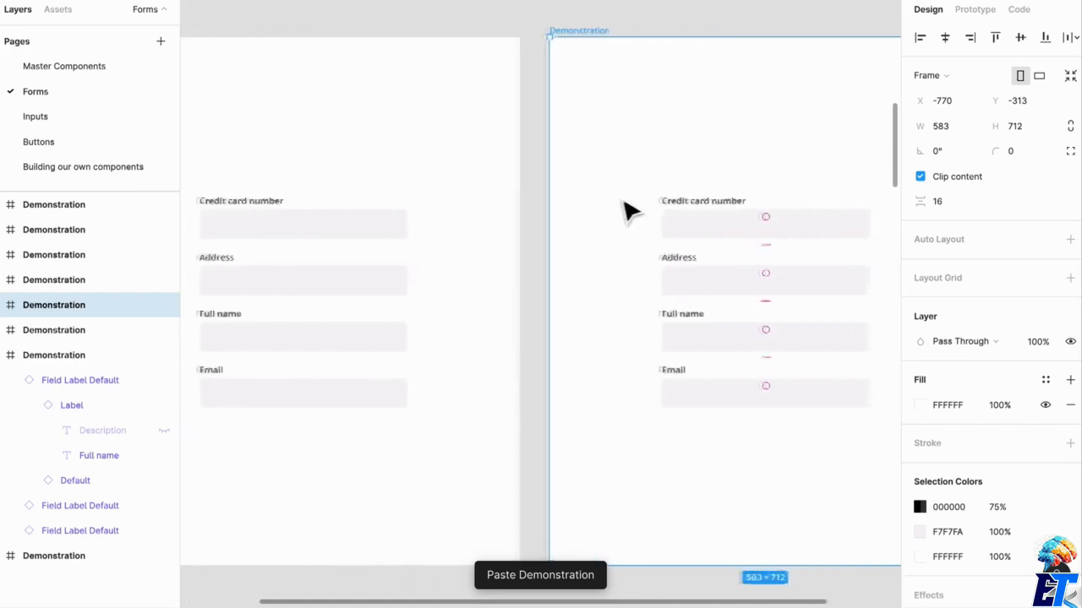
- Reorder the copied form's fields as Full name, Email, Address, Credit card number and centre the group vertically in the frame
drag(730, 246, 702, 414)
drag(681, 280, 683, 443)
click(691, 319)
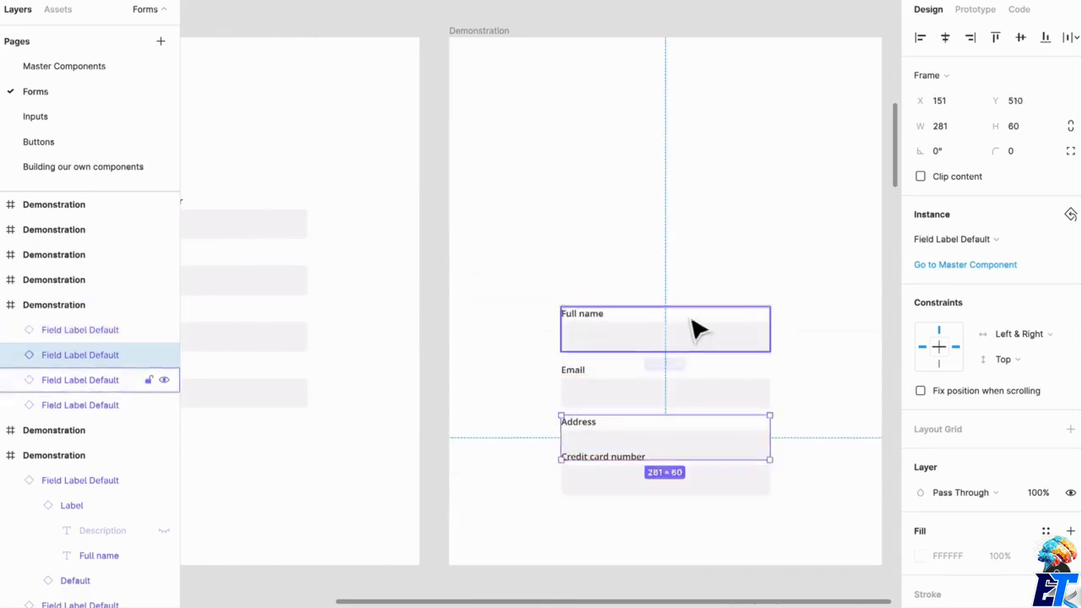
shift+click(698, 395)
drag(697, 395, 693, 244)
key(Escape)
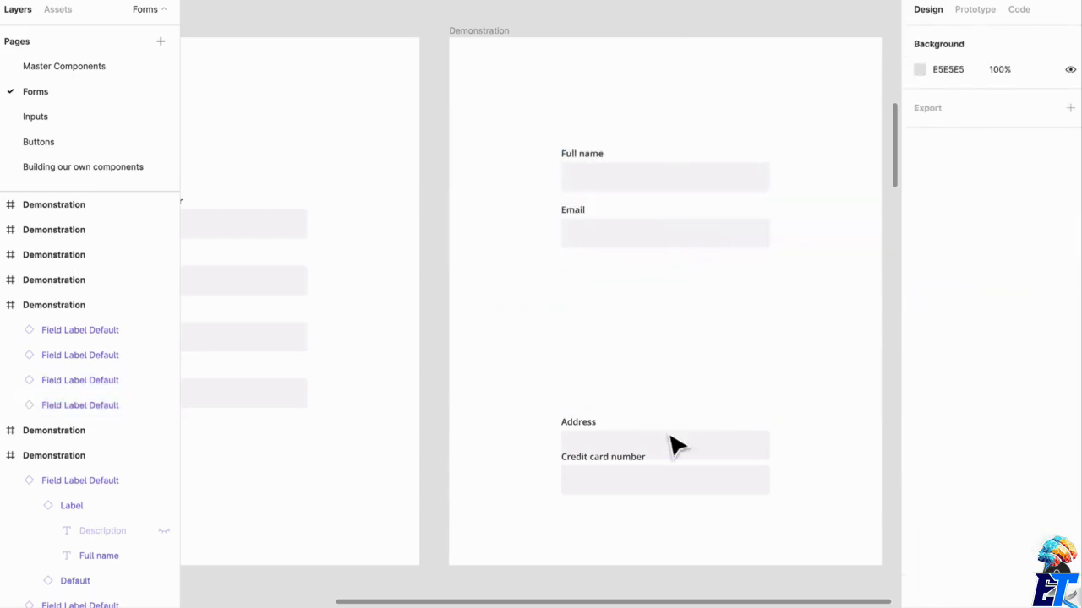
drag(677, 444, 664, 287)
drag(700, 474, 683, 363)
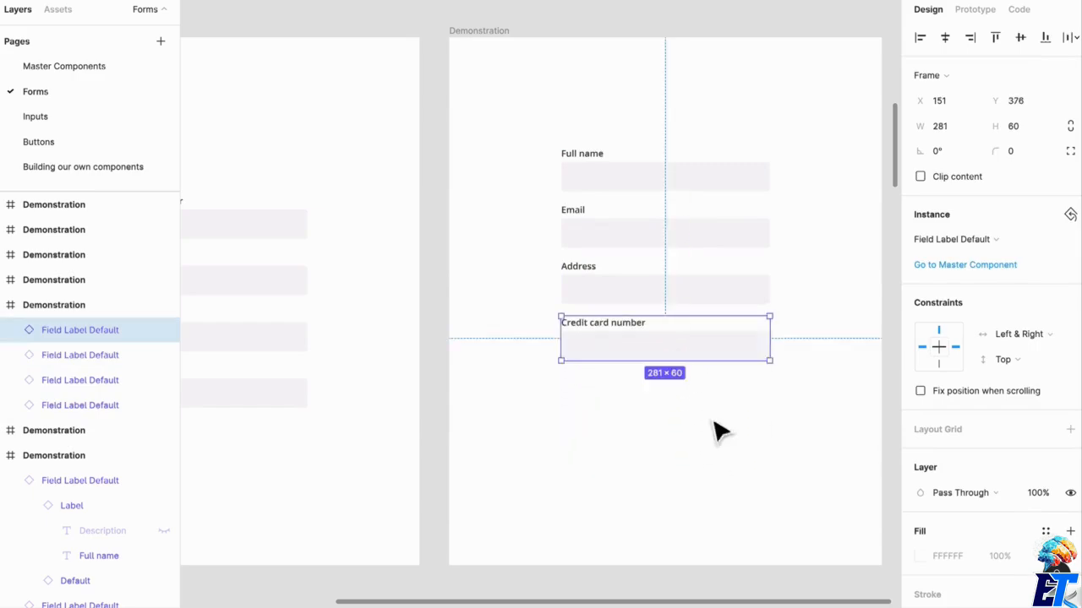
drag(710, 414, 594, 133)
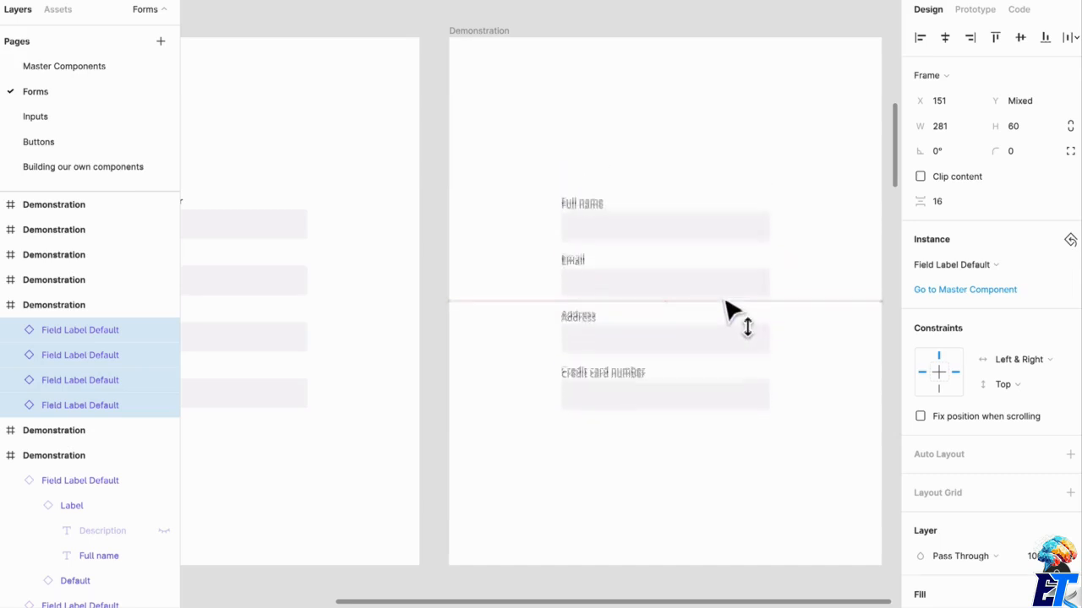
click(720, 496)
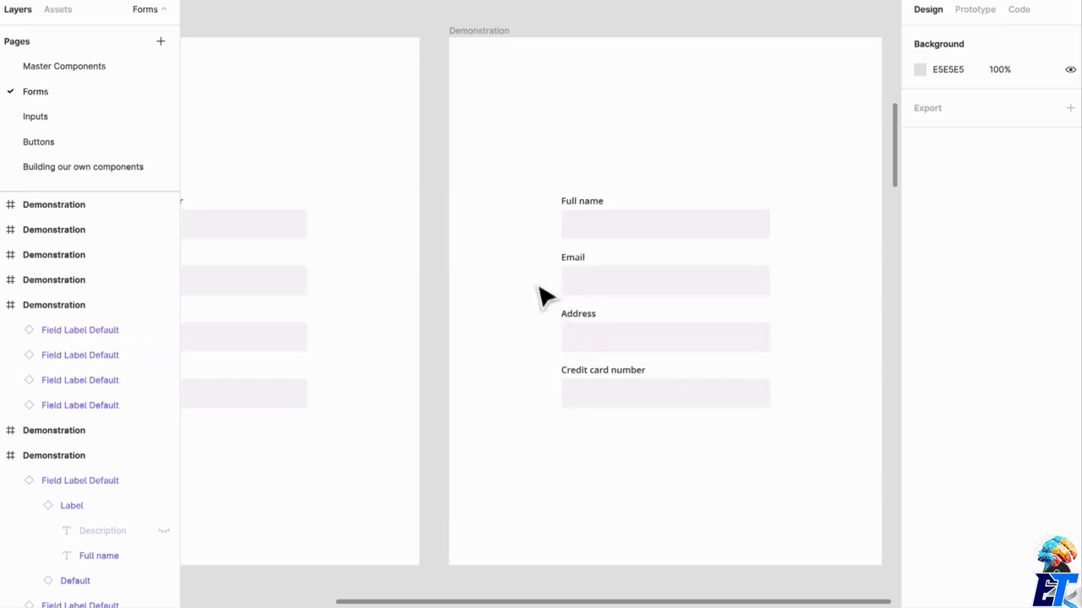
- Compare the two field orders, and examine the longer form running from Credit card to State further down the page
scroll(539, 271, down, 2)
scroll(539, 271, left, 1)
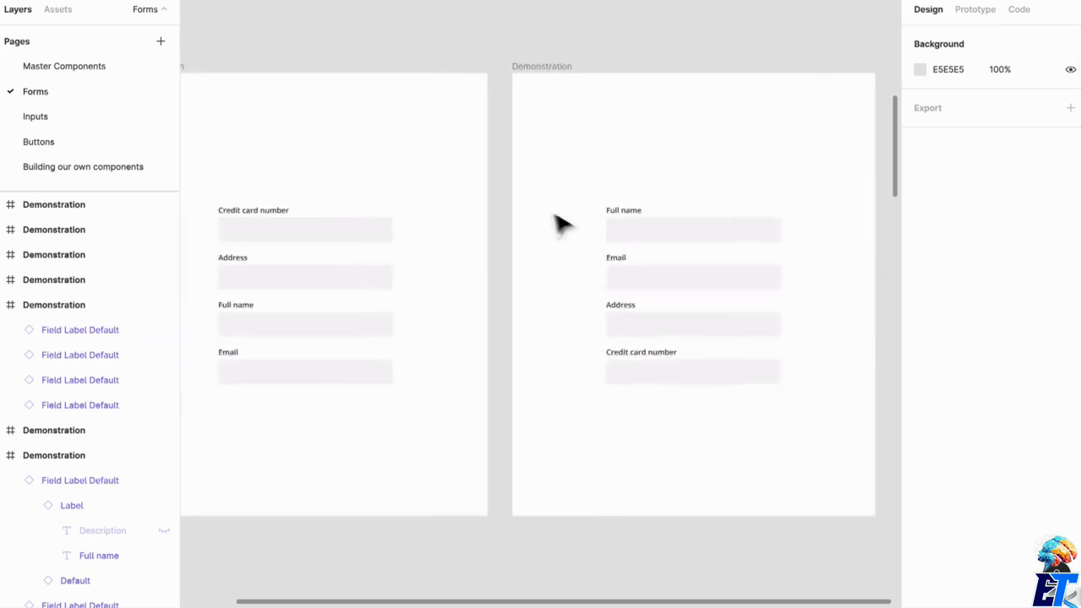
scroll(554, 216, right, 1)
scroll(555, 226, left, 5)
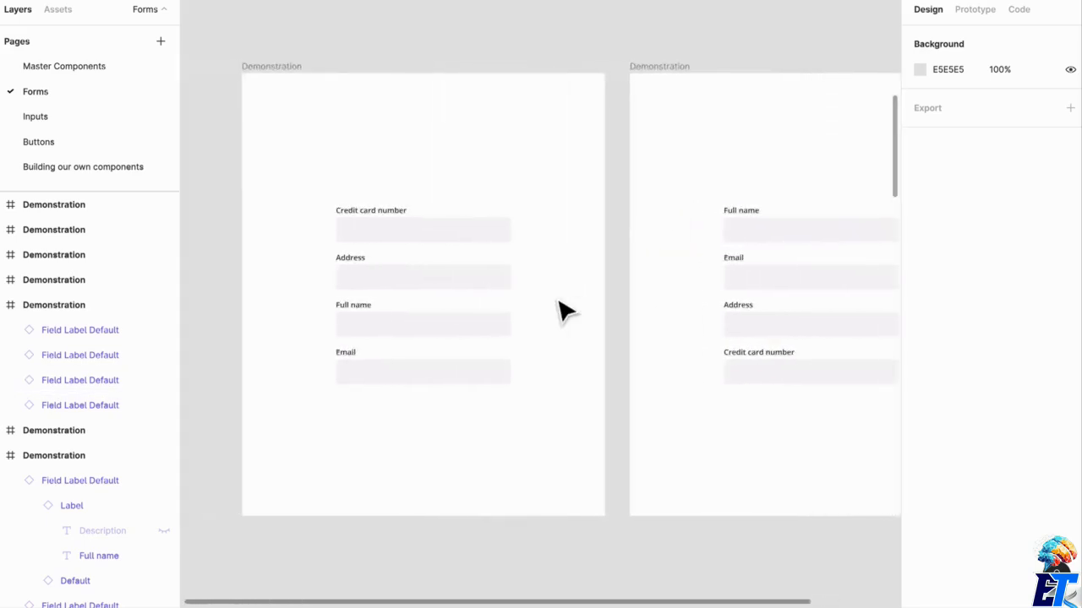
scroll(565, 311, down, 10)
scroll(565, 311, left, 1)
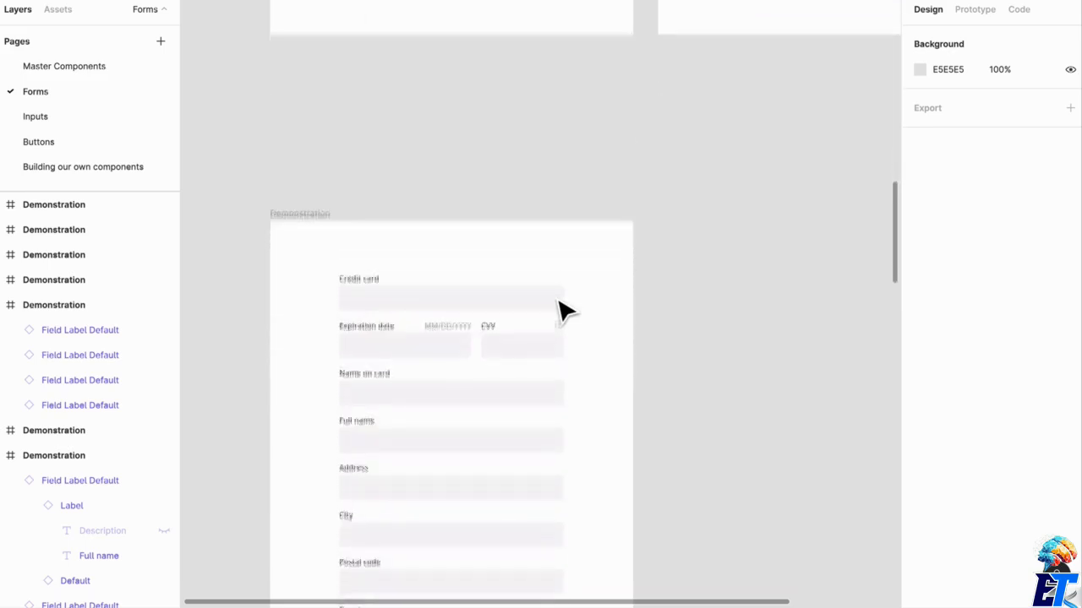
scroll(640, 367, down, 5)
scroll(640, 366, left, 1)
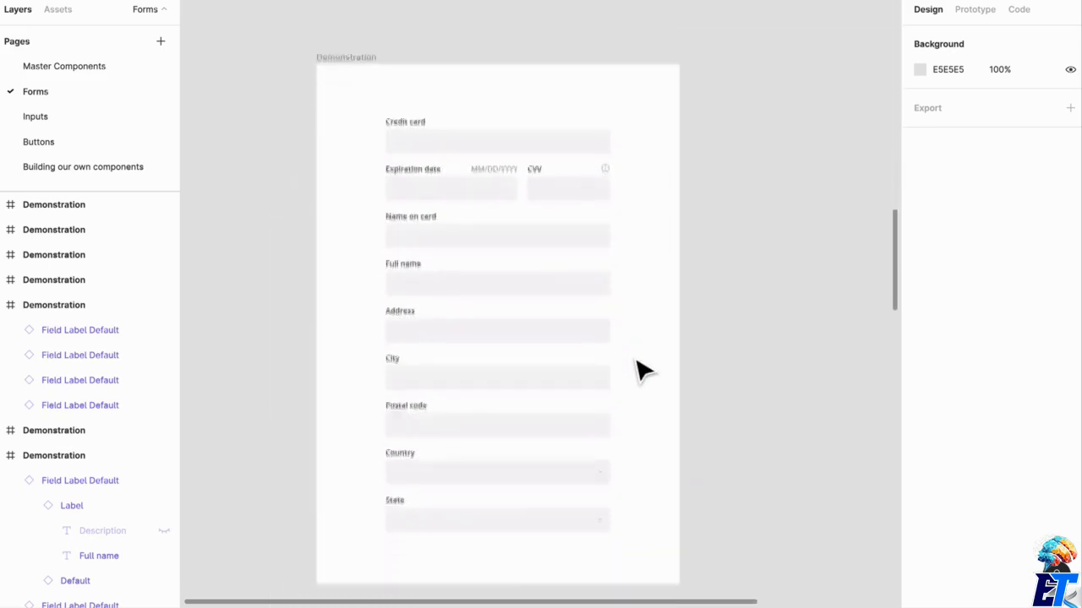
scroll(663, 350, up, 1)
scroll(663, 354, up, 3)
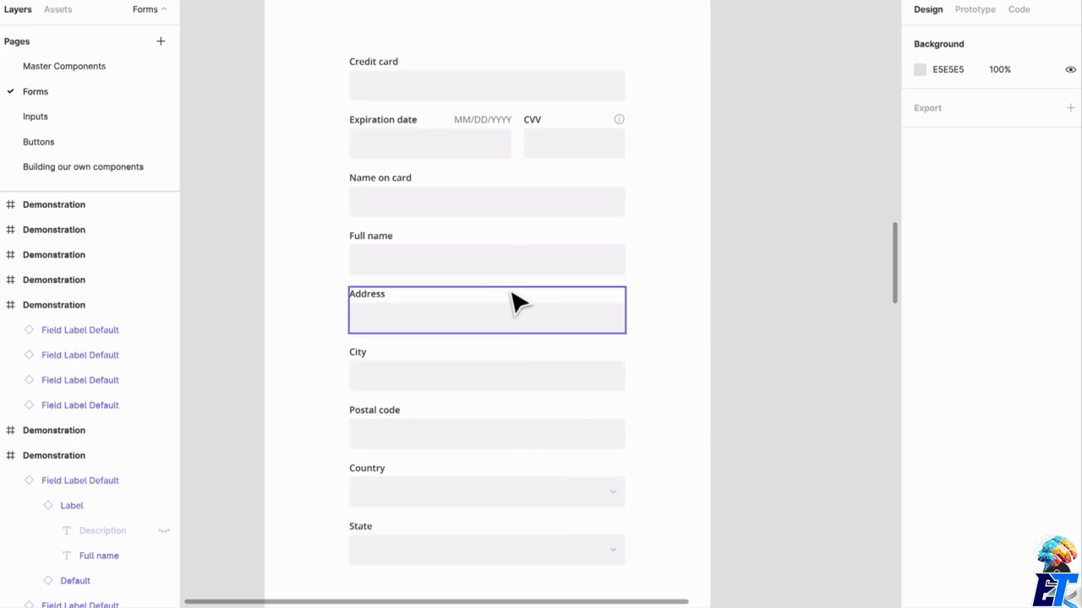
scroll(669, 201, down, 2)
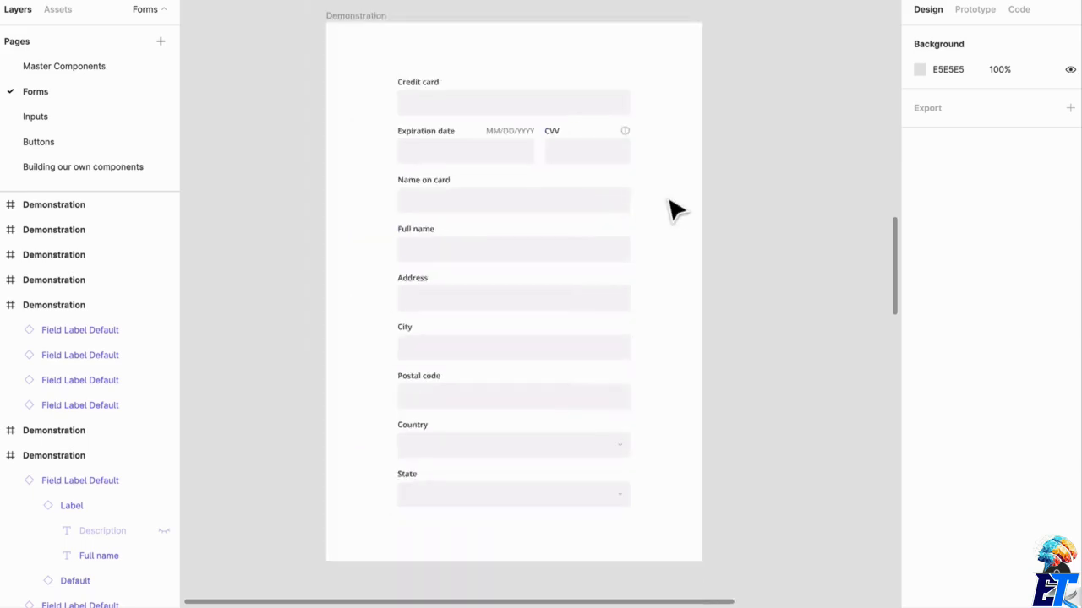
- Duplicate the frame of the long Credit card to State form, placing the copy beside the original
scroll(669, 200, right, 1)
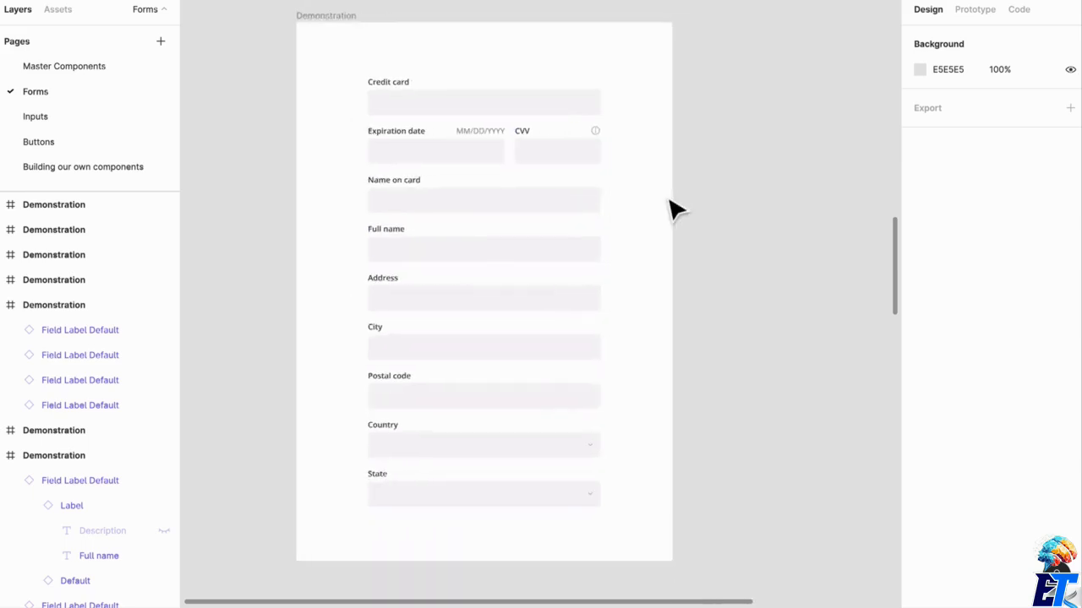
scroll(674, 206, right, 1)
click(318, 16)
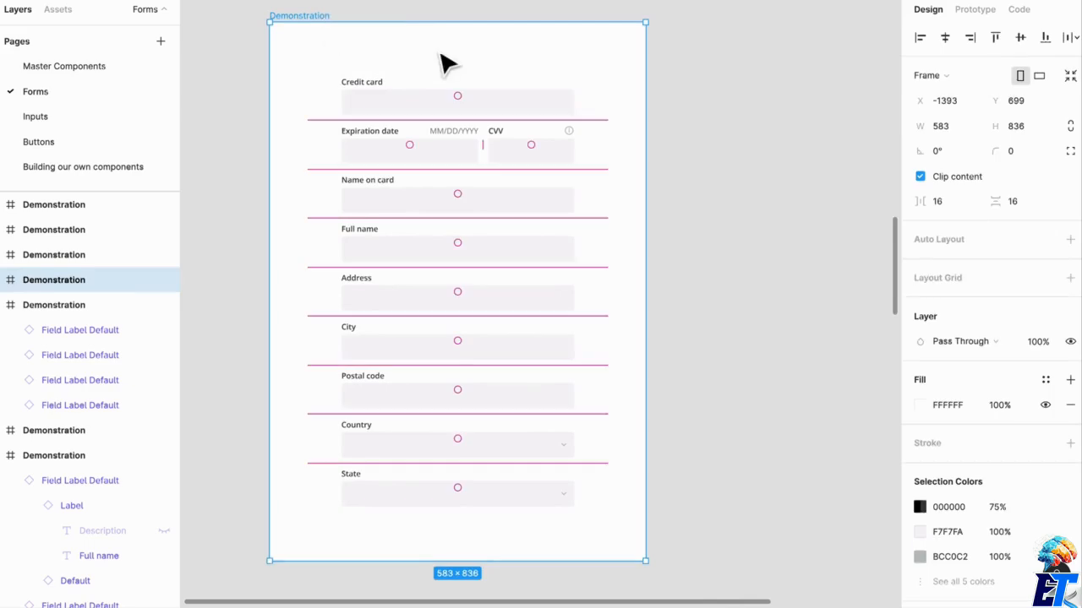
key(ctrl+v)
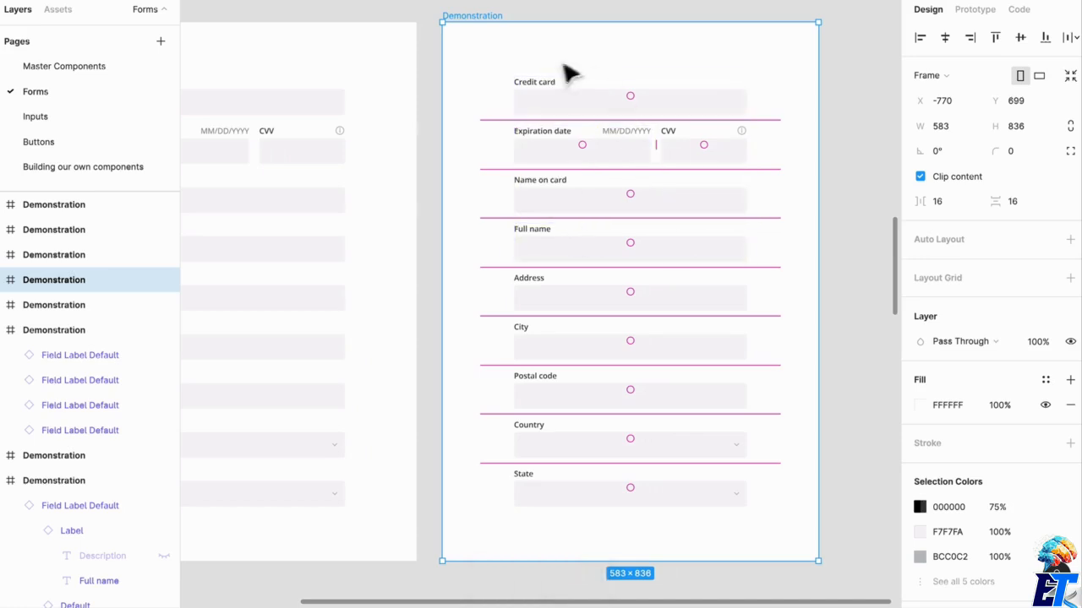
- Extend the copied frame downward to give its form more vertical room, leaving its width unchanged
drag(833, 261, 887, 259)
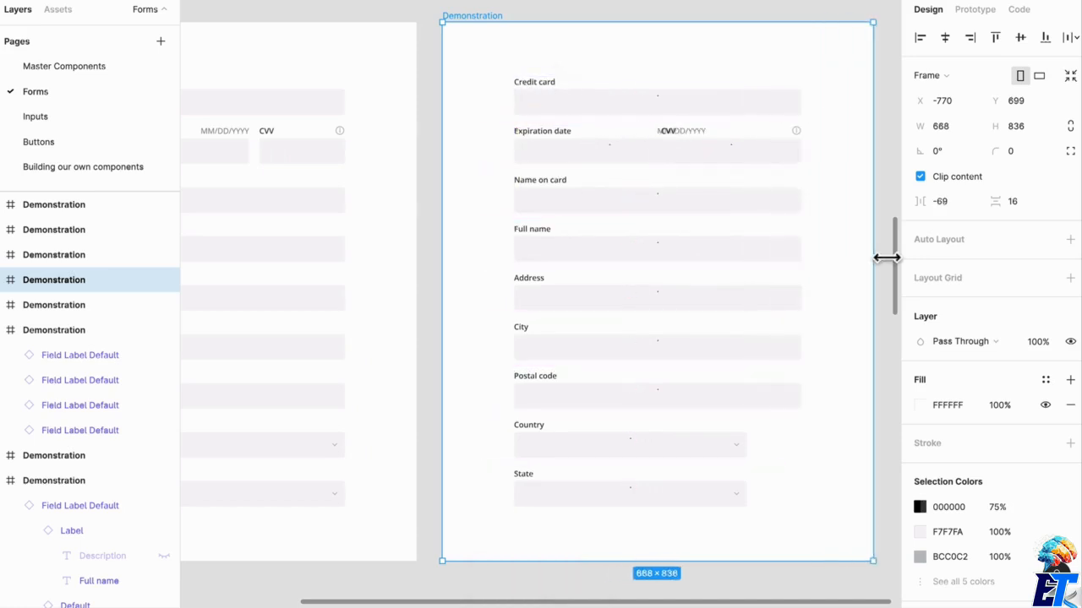
key(ctrl+z)
mouse_move(733, 561)
mouse_down()
mouse_move(734, 602)
mouse_move(725, 459)
mouse_move(723, 569)
mouse_up()
scroll(718, 507, up, 3)
click(794, 531)
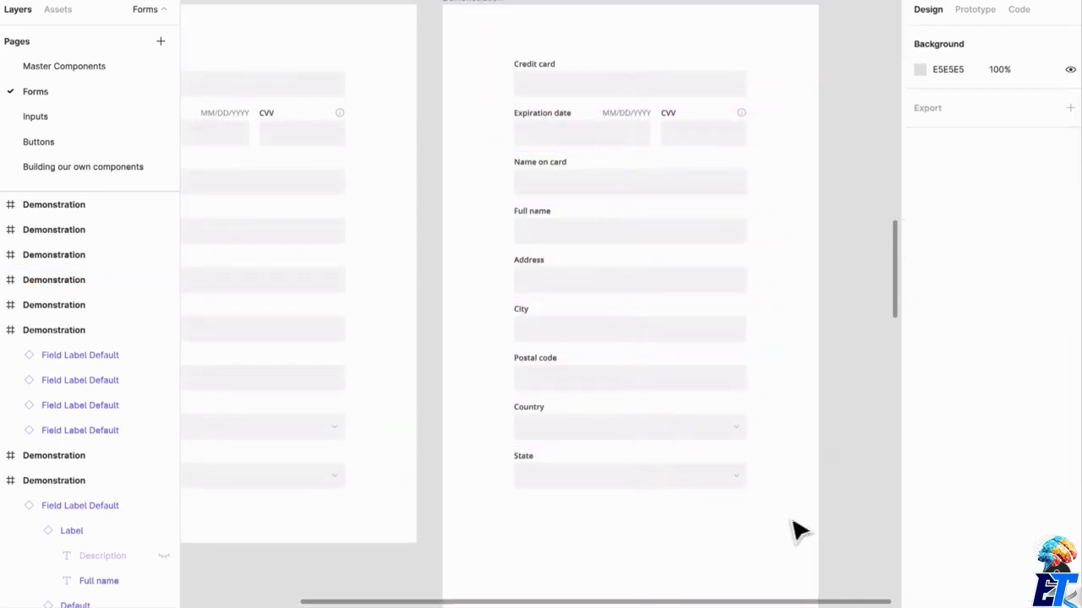
scroll(785, 545, down, 1)
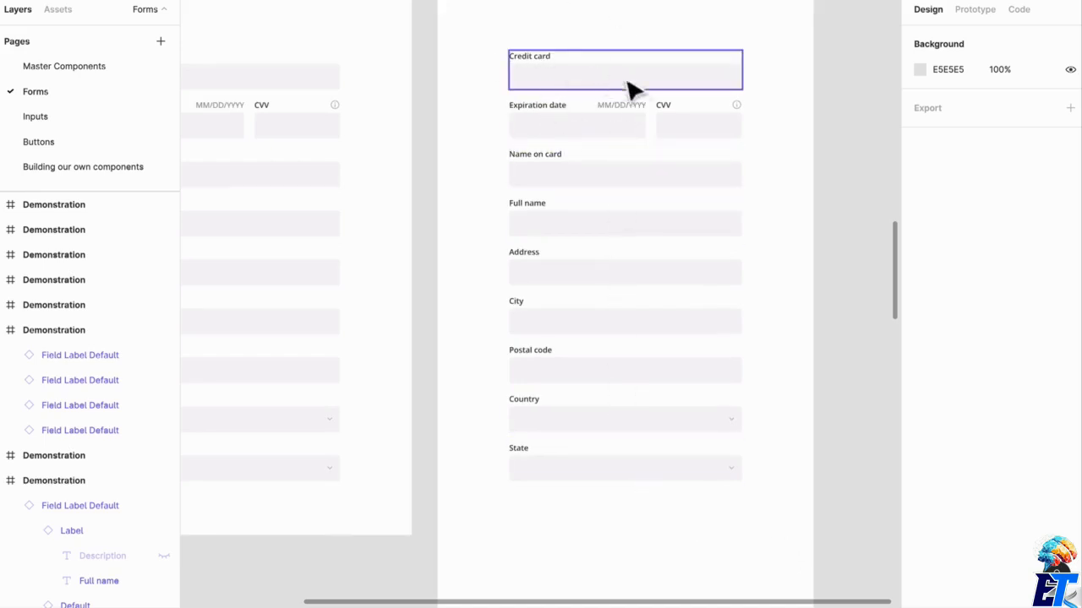
click(585, 181)
click(698, 133)
shift+click(582, 126)
click(574, 80)
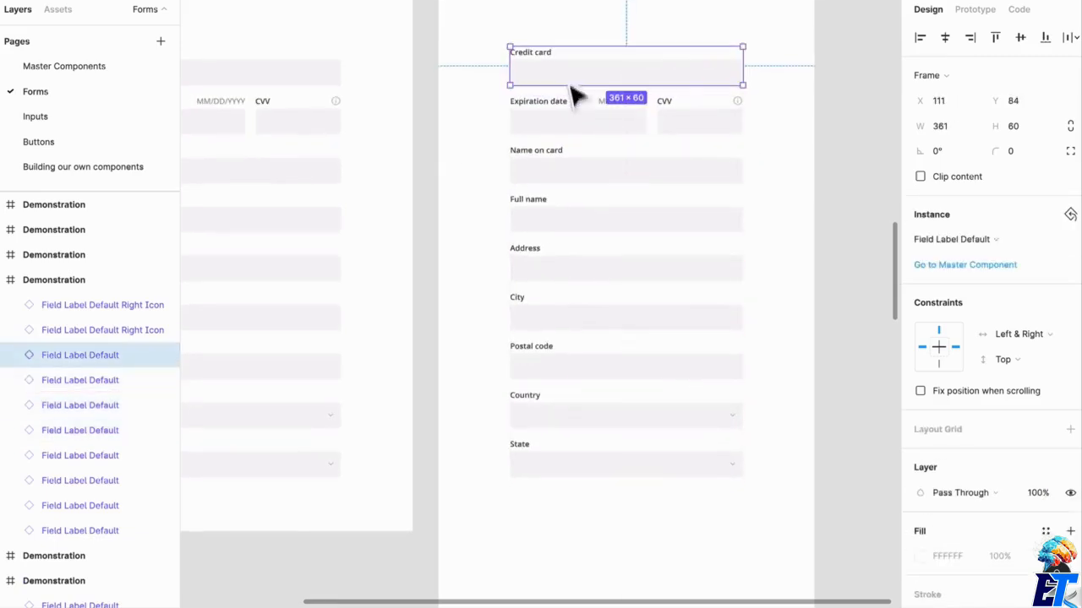
- Move the Full name, Address, City, Postal code, Country and State fields down together, leaving a gap below Name on card
click(707, 231)
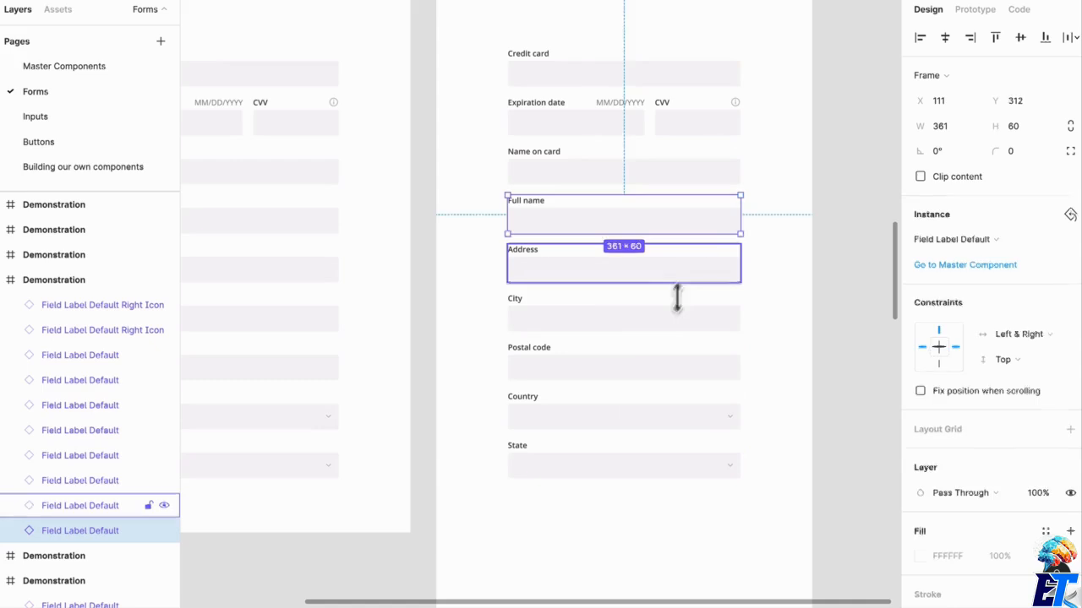
shift+click(676, 279)
shift+click(668, 325)
shift+click(660, 372)
shift+click(652, 418)
shift+click(604, 467)
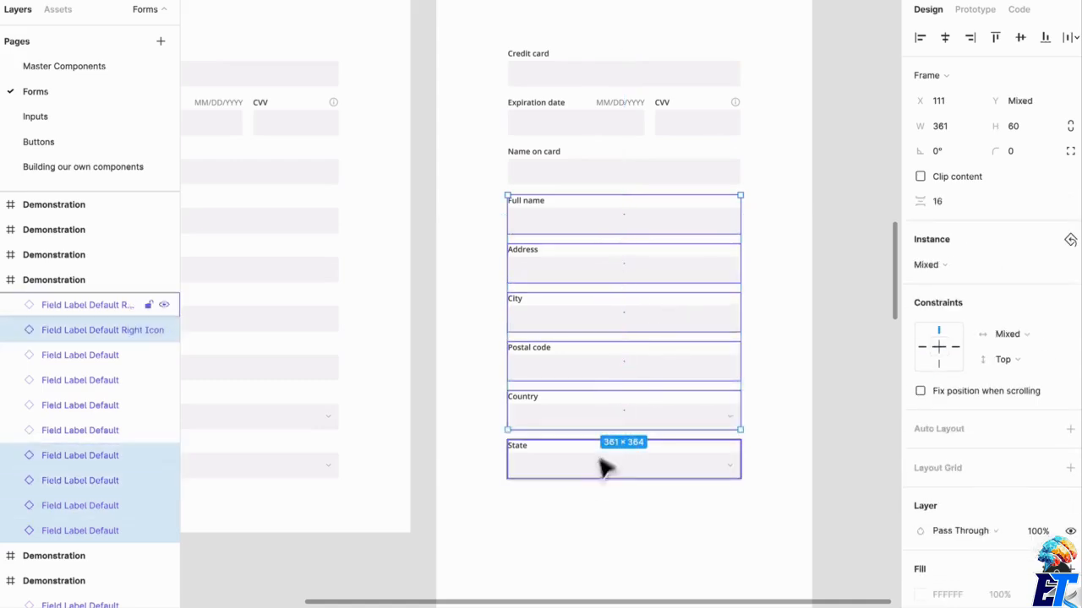
drag(605, 468, 560, 595)
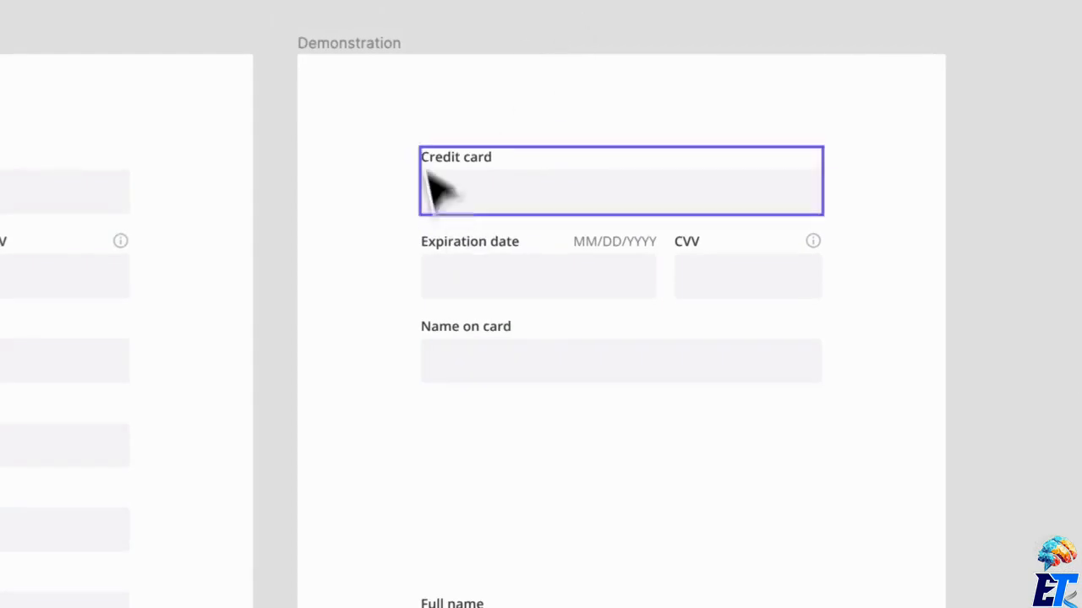
- Shift the Credit card, Expiration date, CVV and Name on card fields down slightly to make room for a heading
drag(487, 39, 689, 254)
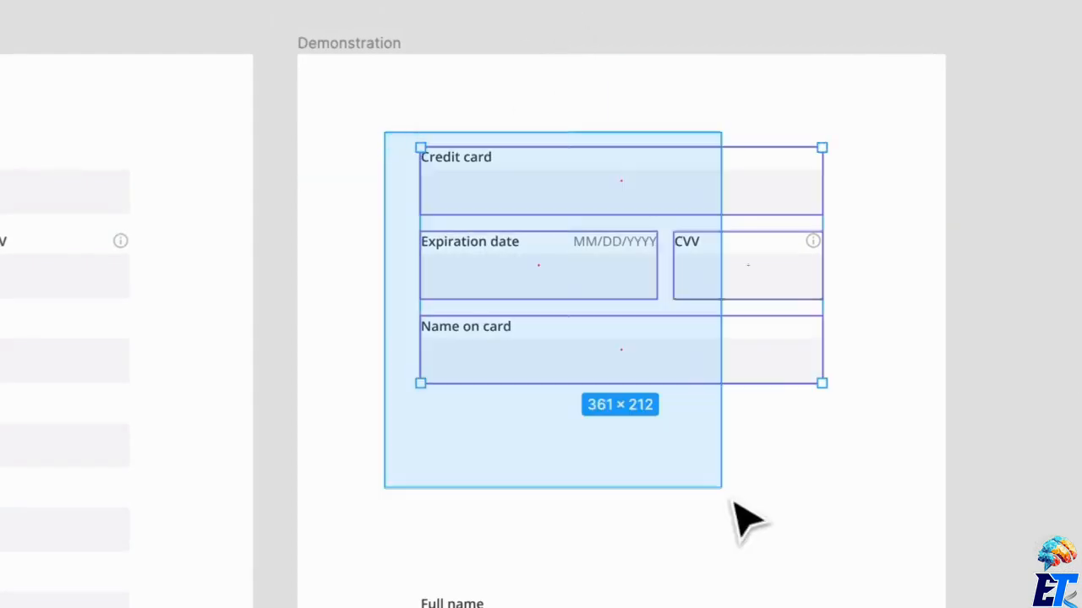
drag(732, 502, 733, 498)
drag(745, 359, 746, 423)
click(698, 136)
- Add a text box about 126 by 40 above the Credit card field, reading "Payment Method"
key(t)
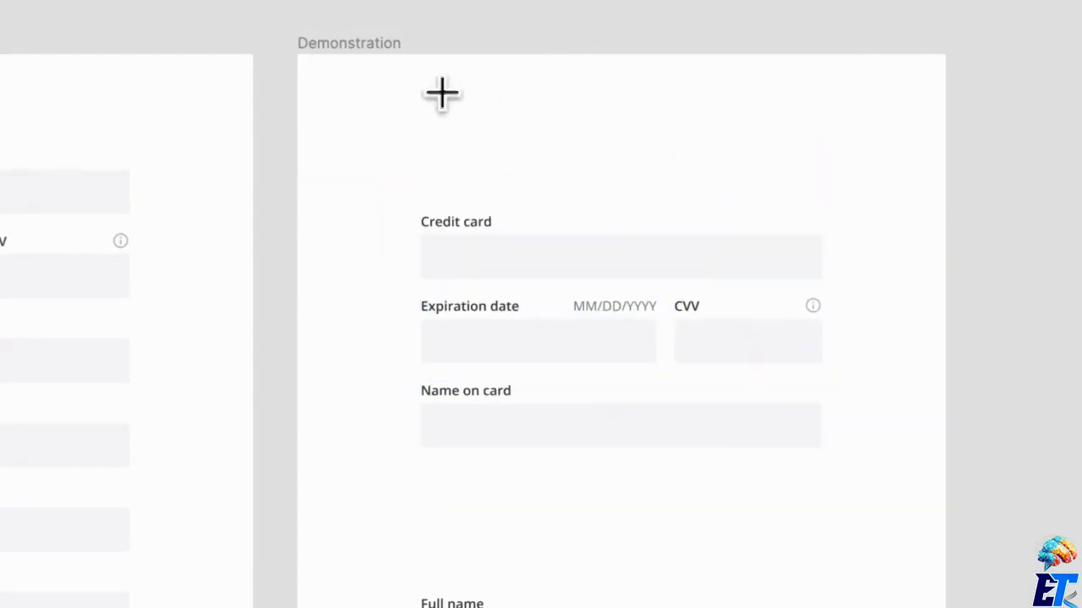
drag(413, 100, 557, 149)
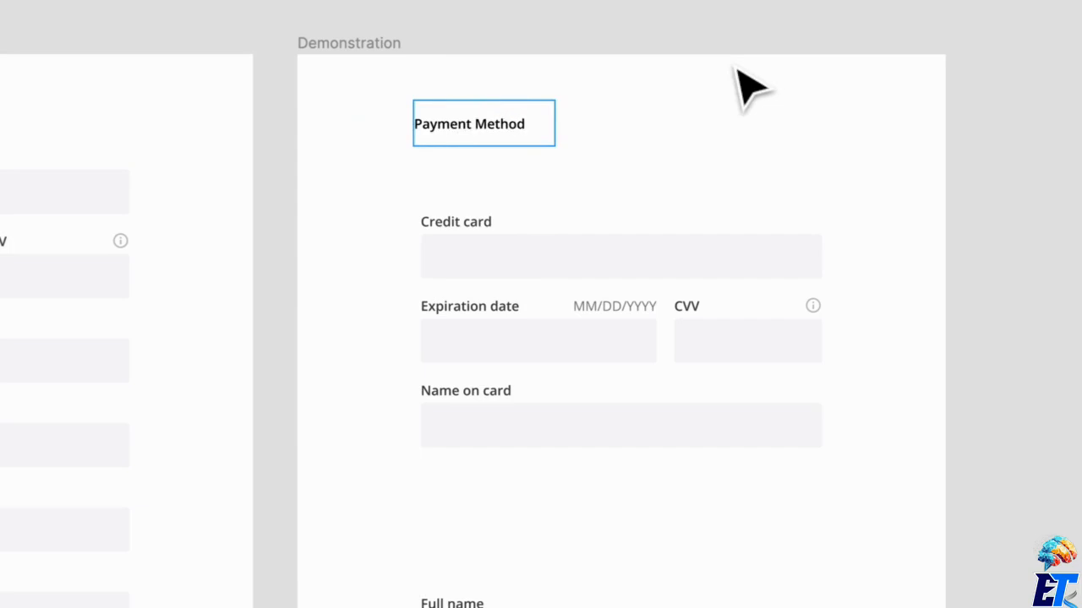
click(716, 171)
- Draw a horizontal line 361 wide beneath the Payment Method heading and align both with the fields' left edge
key(r)
scroll(509, 173, up, 5)
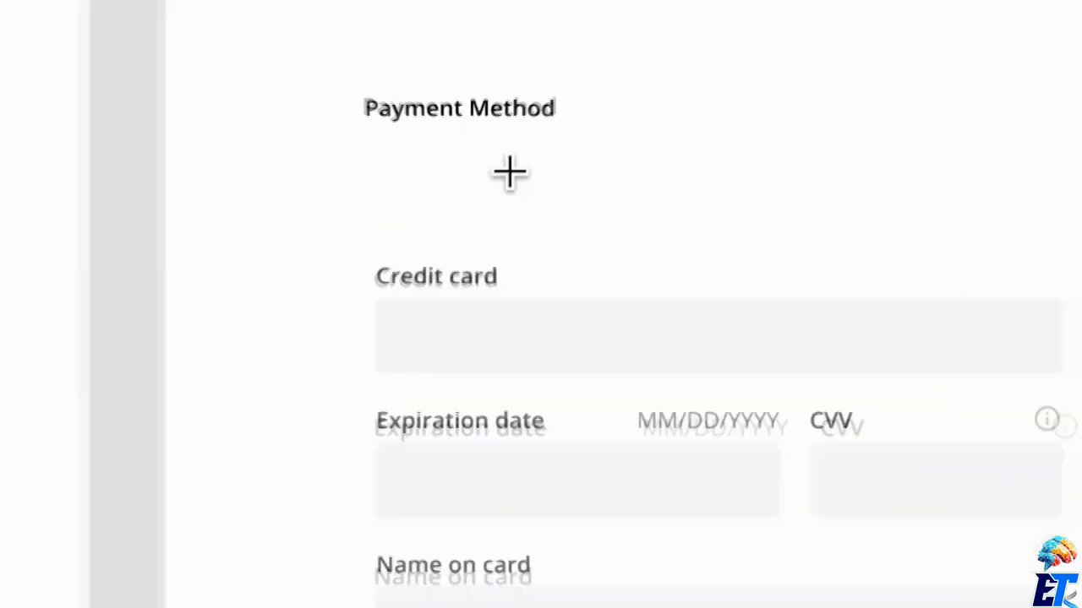
mouse_move(345, 168)
mouse_down()
mouse_move(1080, 167)
mouse_move(902, 245)
mouse_move(908, 236)
mouse_up()
drag(61, 167, 68, 168)
drag(163, 115, 188, 127)
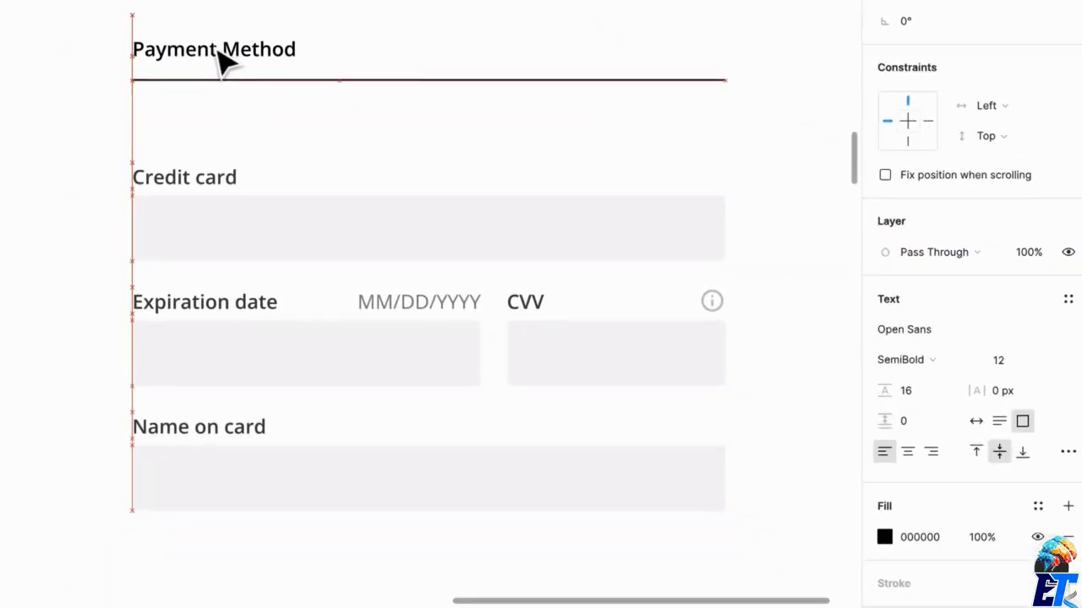
drag(221, 59, 221, 59)
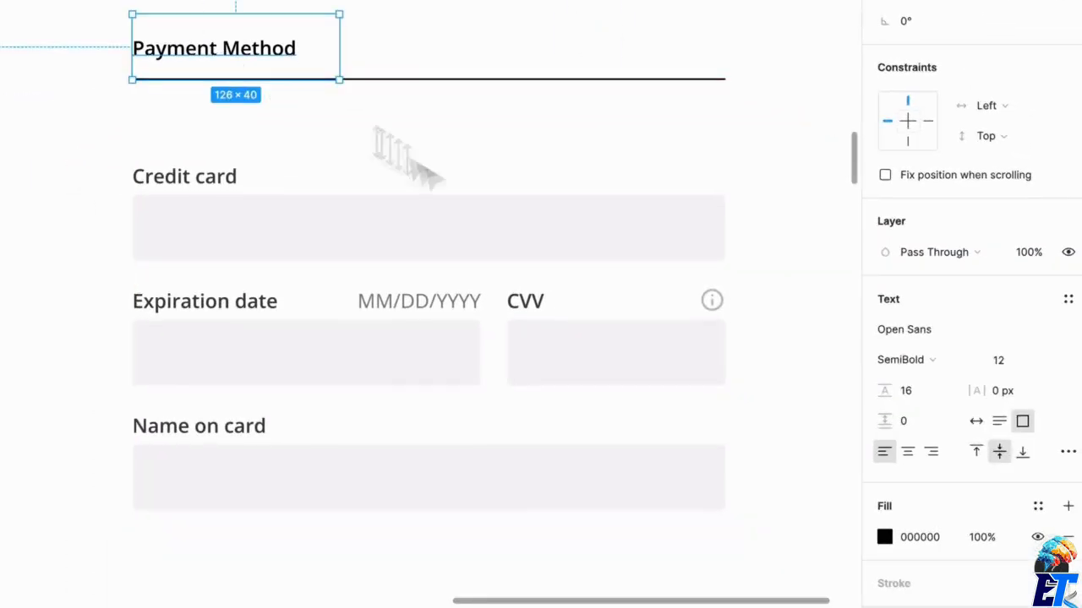
- Set the Payment Method heading to auto width and its font size to 18
click(976, 423)
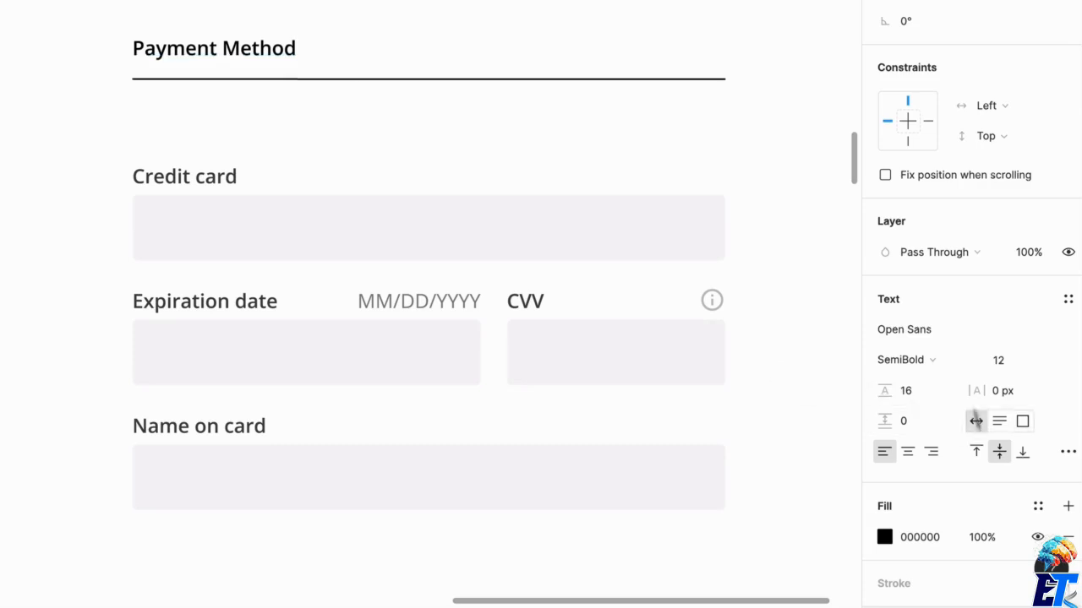
click(1049, 360)
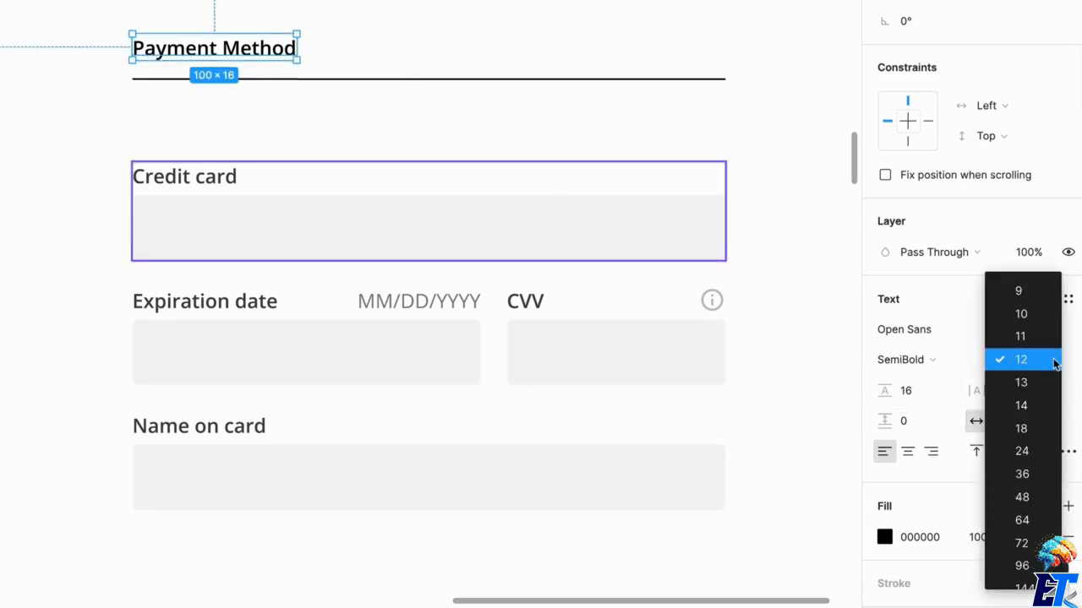
click(1040, 428)
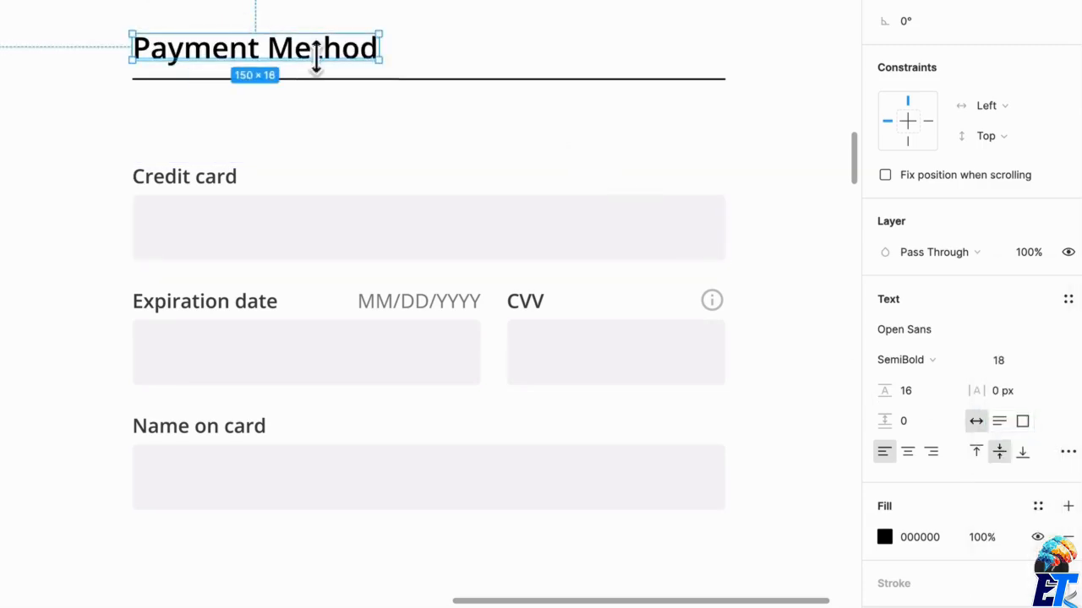
- Position the Payment Method heading 16 above the line and change its font weight to Bold
drag(324, 69, 331, 57)
key(ctrl+z)
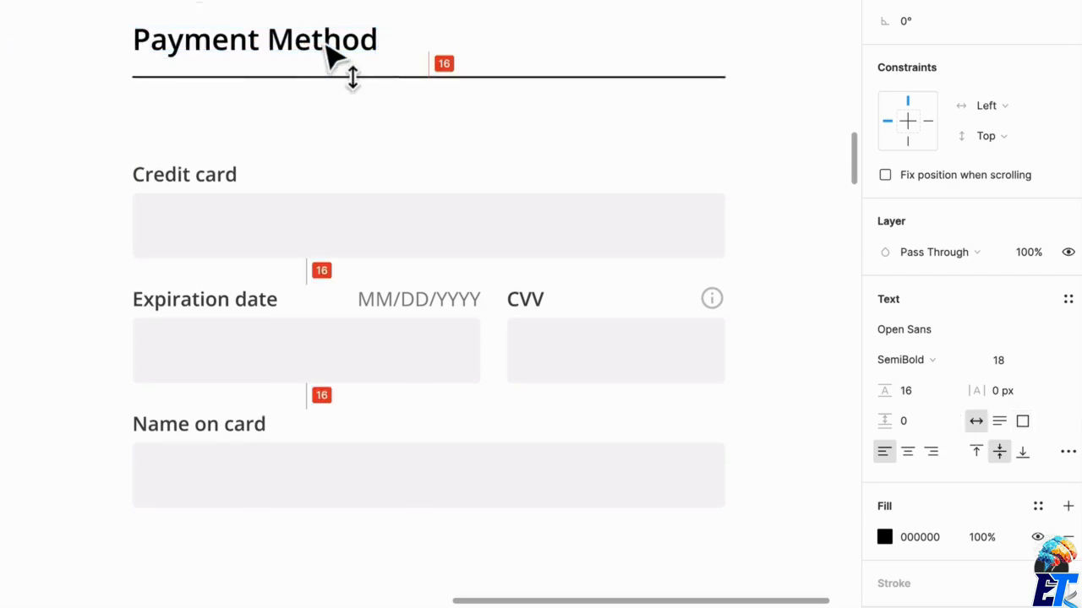
click(933, 363)
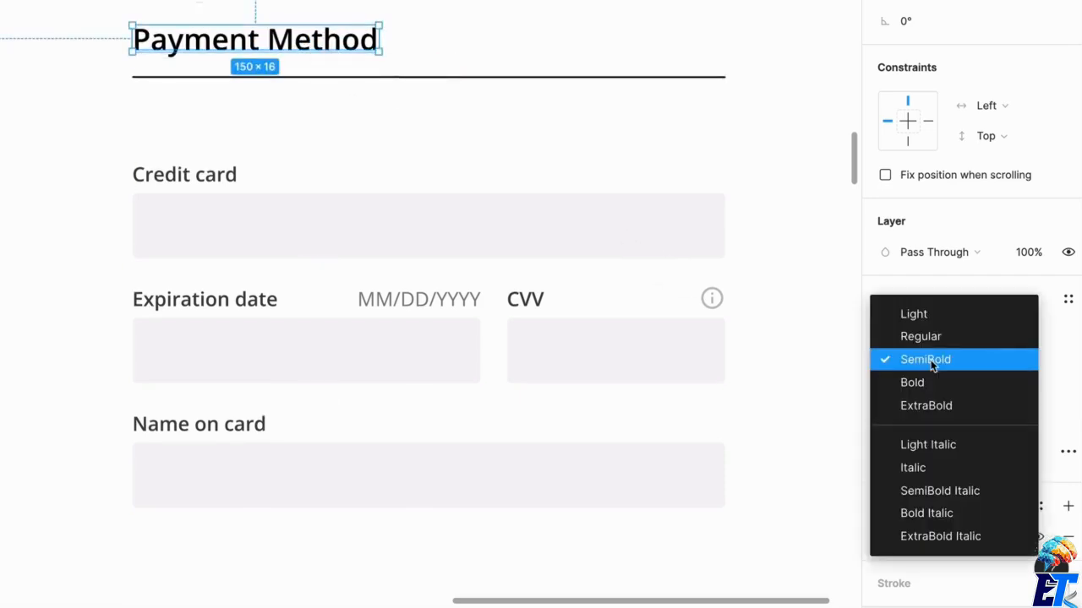
click(928, 370)
click(925, 361)
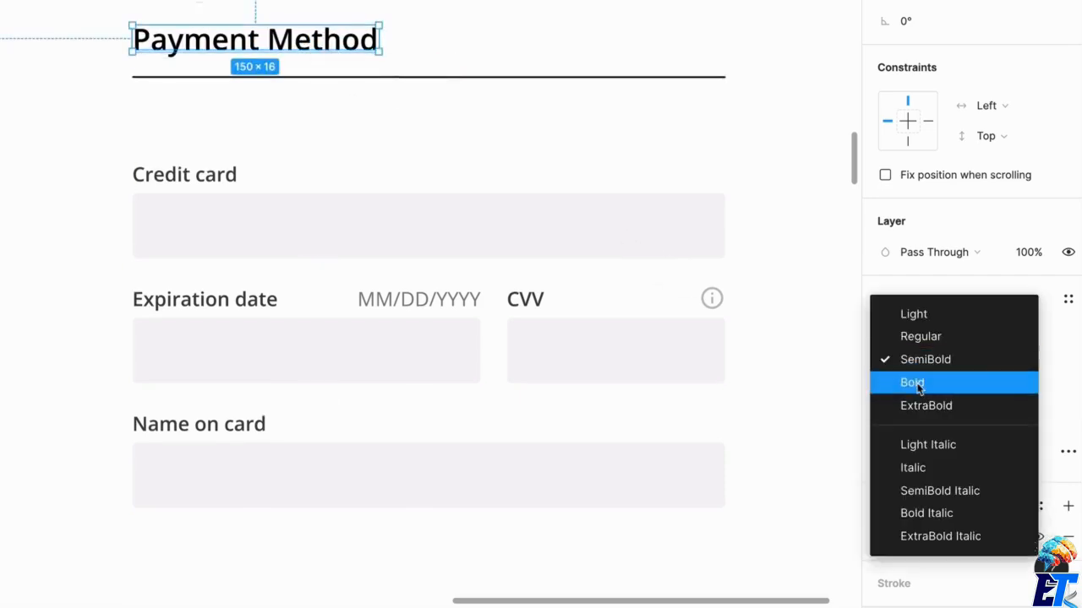
click(918, 381)
- Lower the Payment Method heading's fill opacity to 50%
ctrl+scroll(476, 25, down, 5)
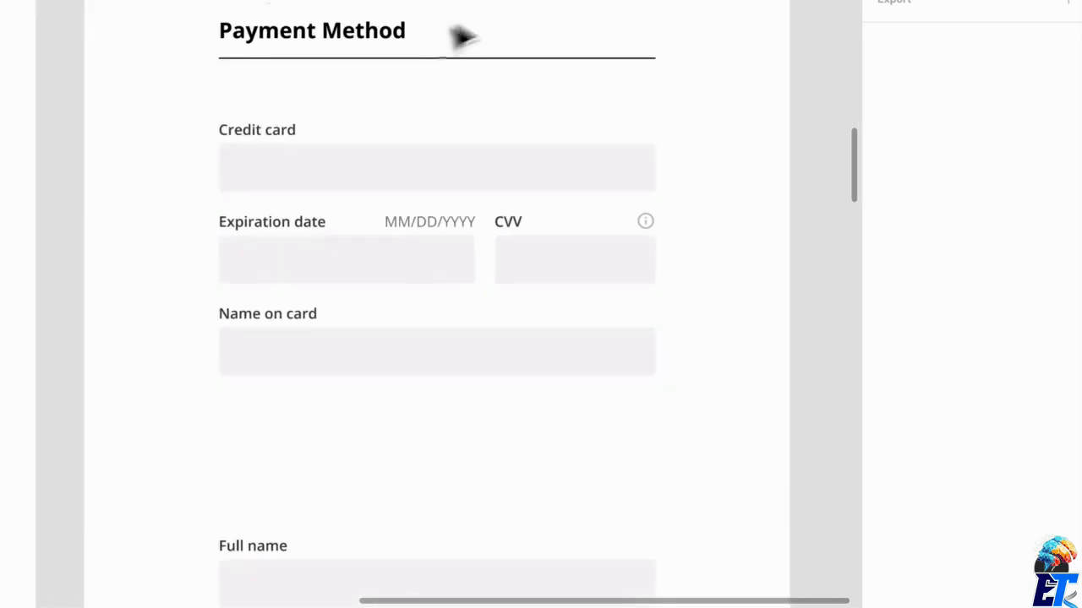
shift+click(499, 58)
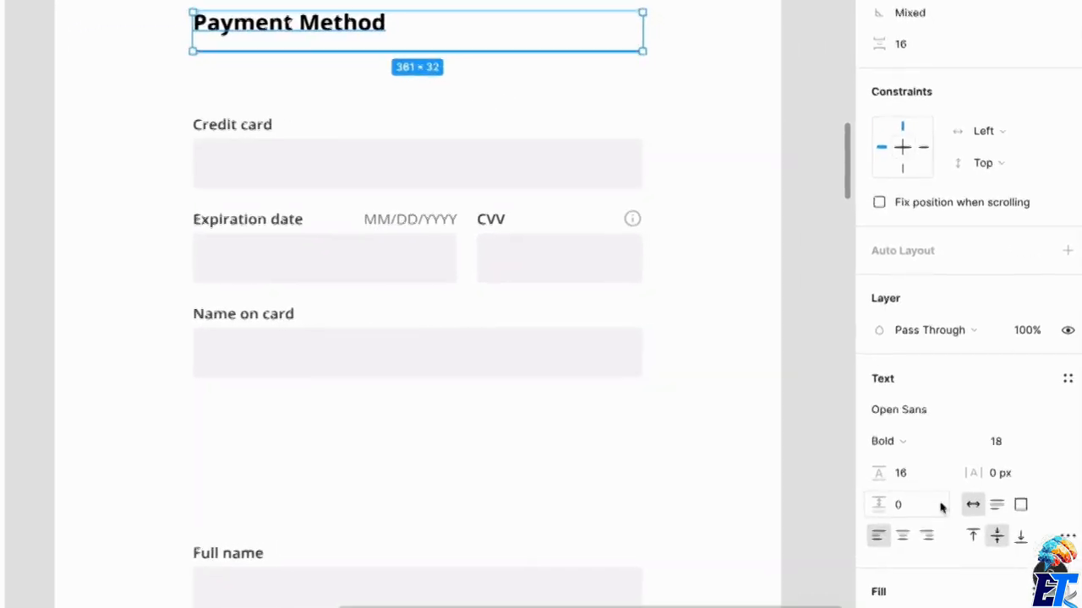
click(978, 568)
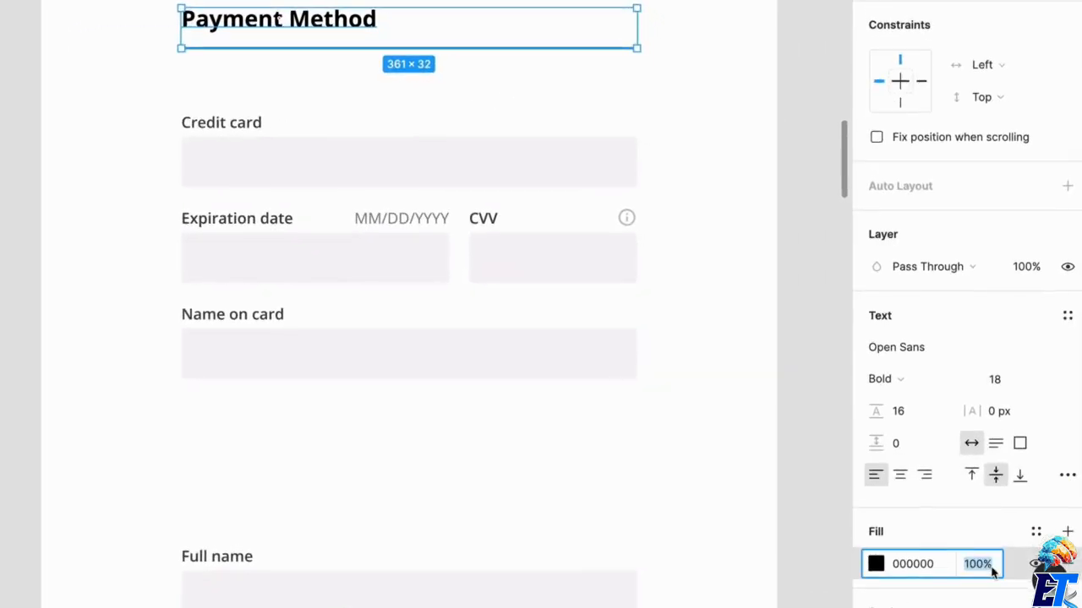
text(50)
key(Return)
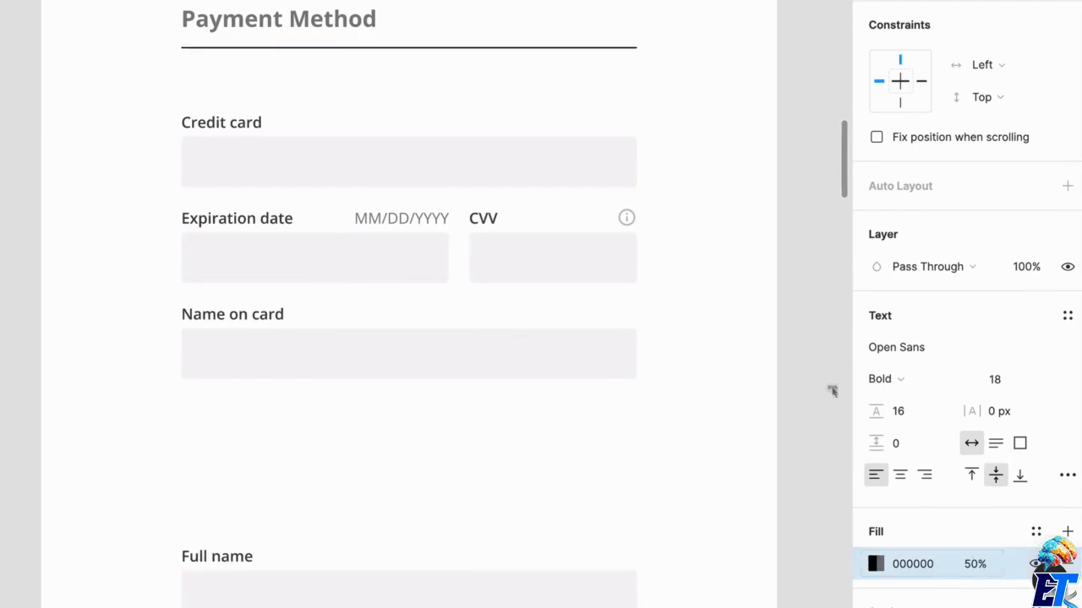
- Set the stroke opacity of the line under the heading to 50%
scroll(642, 93, up, 2)
click(603, 115)
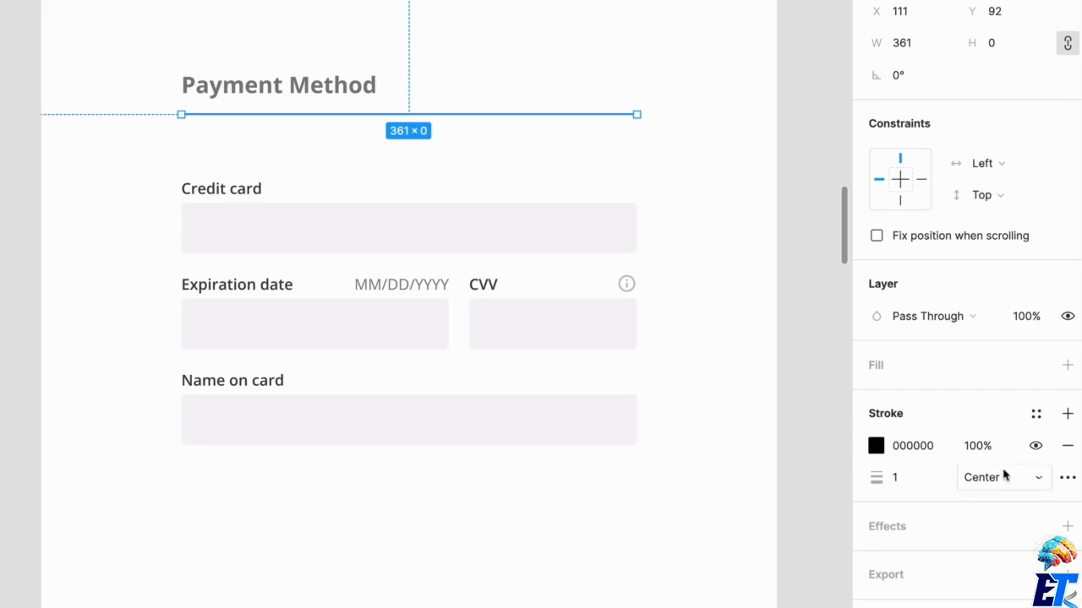
click(979, 448)
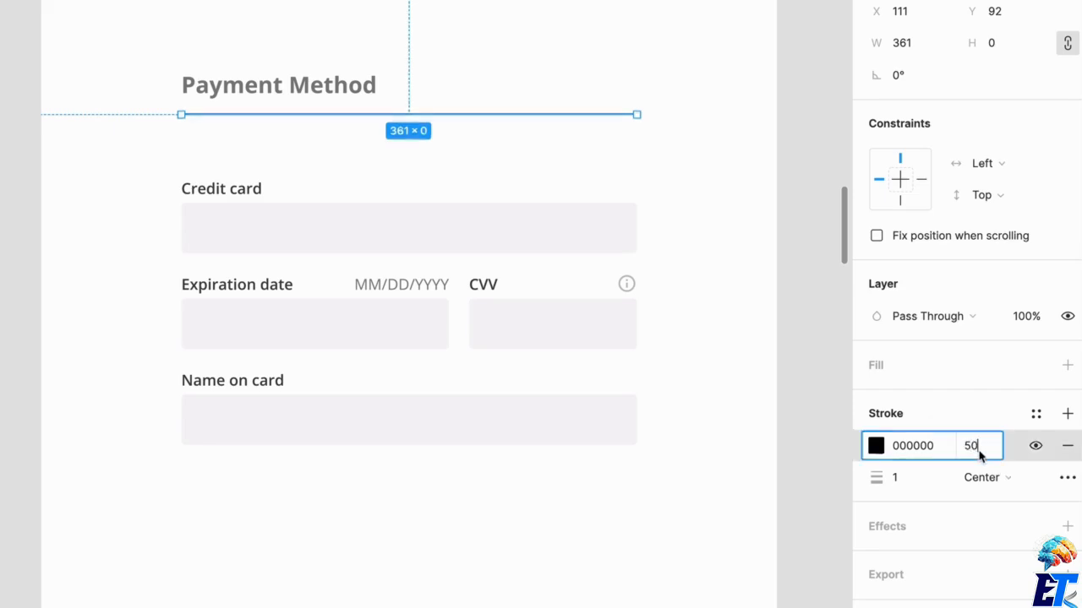
key(Return)
click(538, 76)
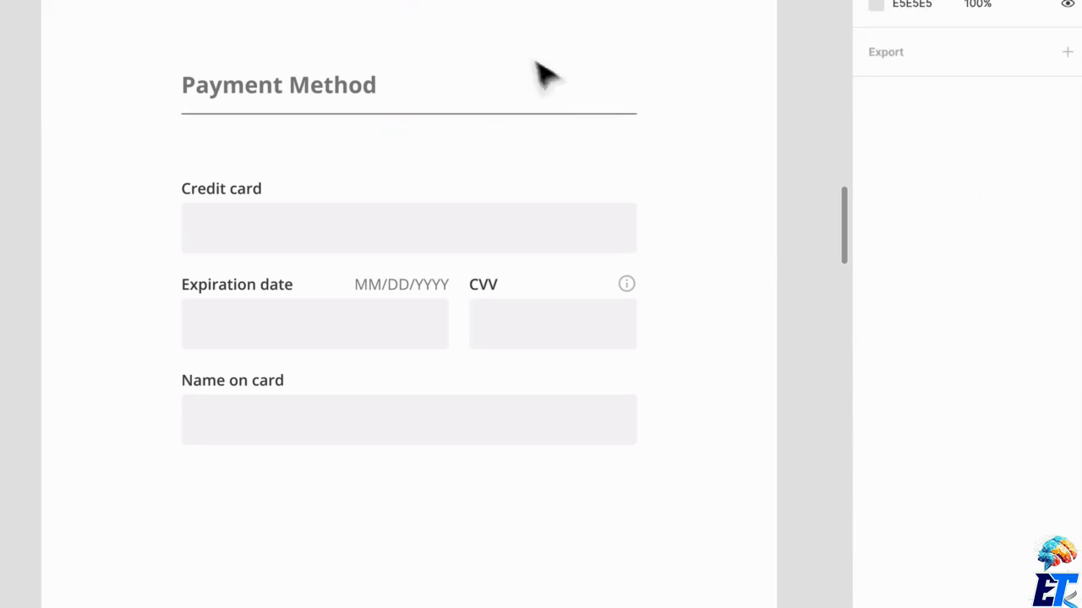
- Reduce the heading line's stroke opacity to 25%
click(565, 114)
click(973, 448)
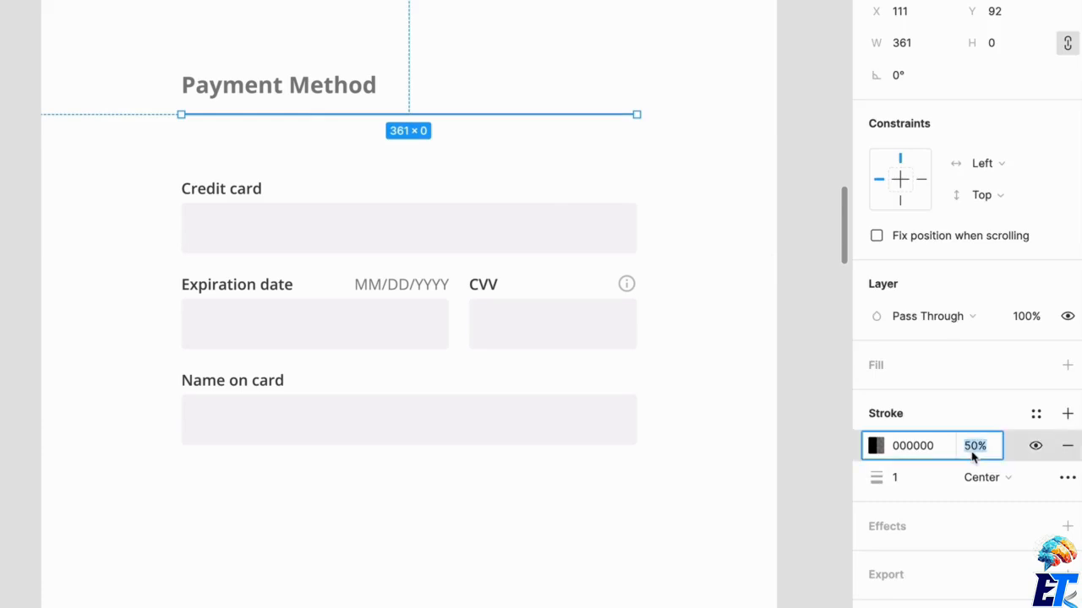
text(25)
key(Return)
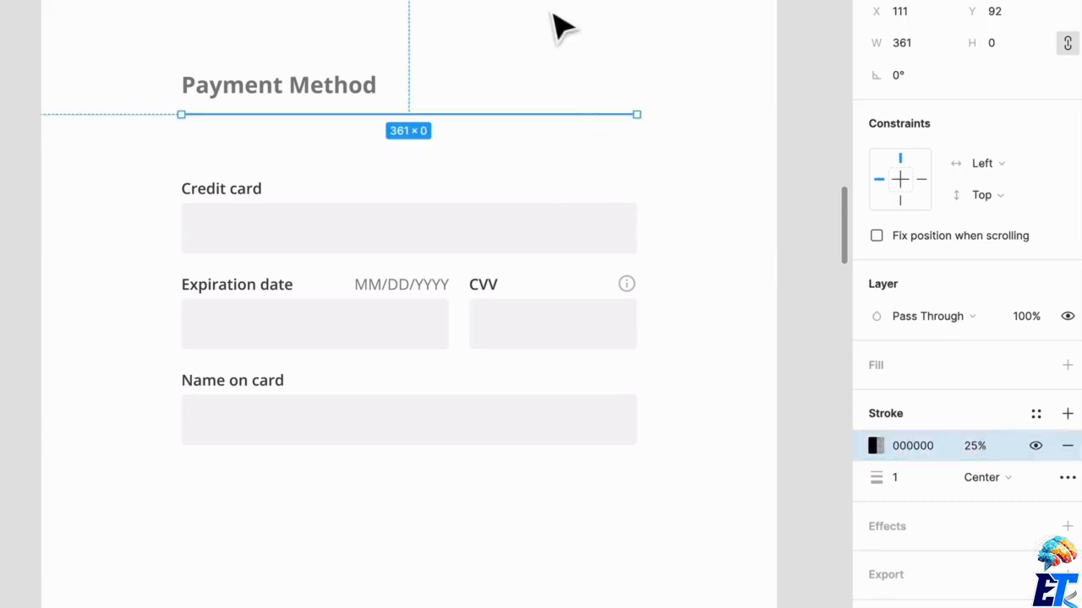
click(550, 38)
- Move the Payment Method heading and its line down together, closer to the Credit card field
drag(303, 18, 443, 139)
drag(374, 92, 355, 139)
key(super+z)
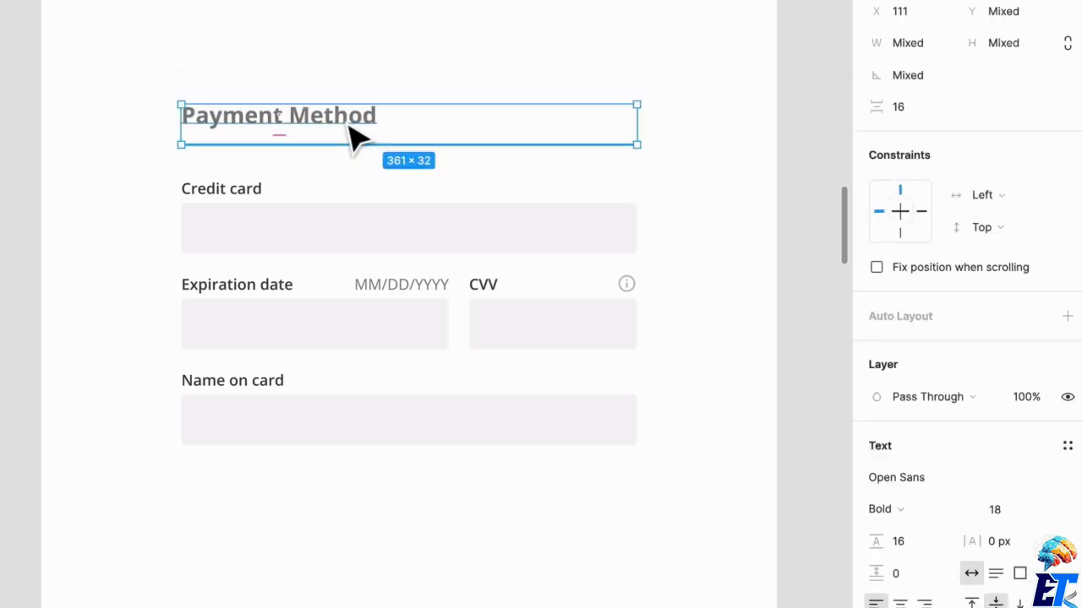
- Duplicate the heading and line below the card fields and change the copy's text to "Billing Information"
drag(368, 269, 372, 580)
double_click(353, 573)
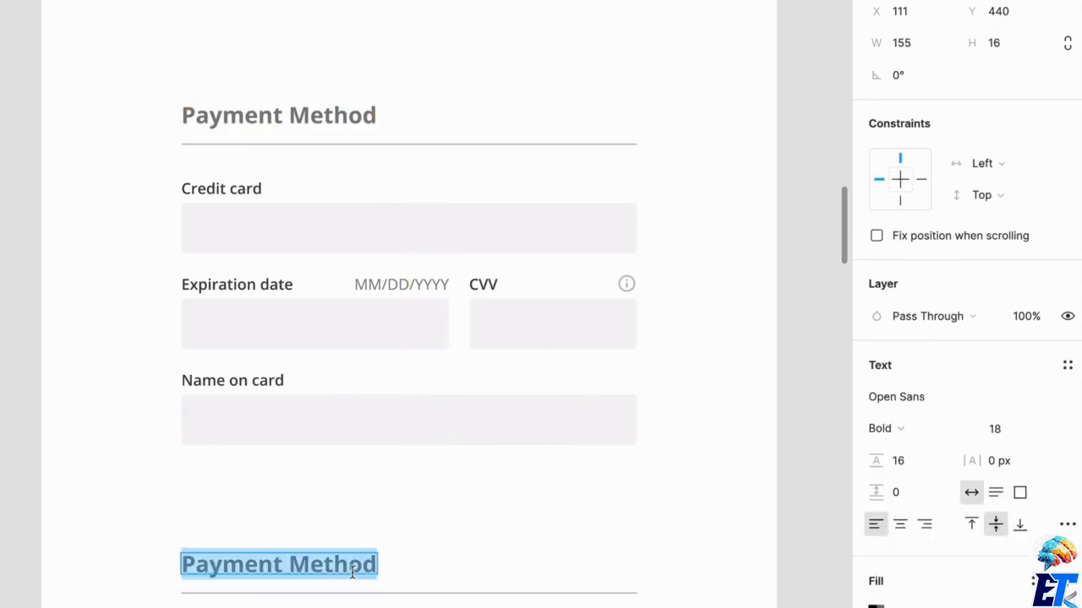
text(Billing Inf)
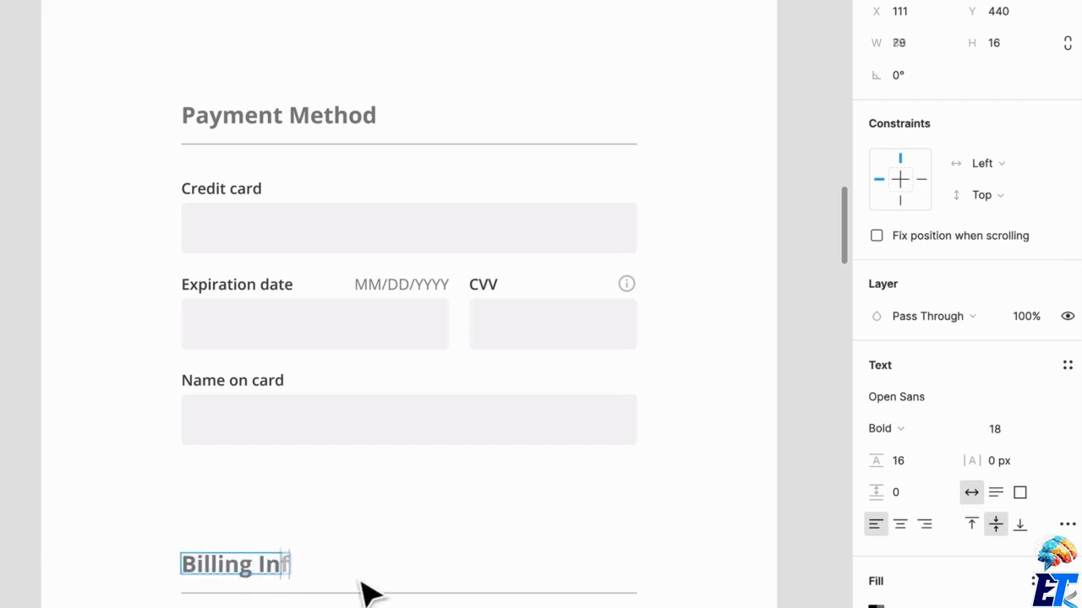
text(ormation)
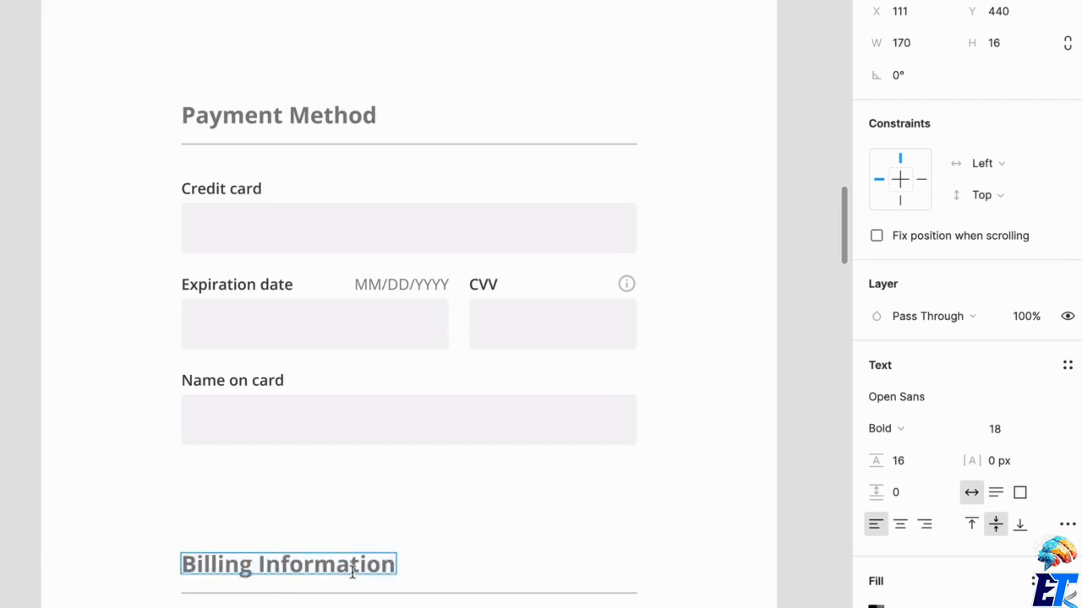
- Move the Billing Information heading, its line and the fields from Full name to State up together, closer to the card fields
click(124, 547)
scroll(182, 510, down, 3)
scroll(183, 510, down, 4)
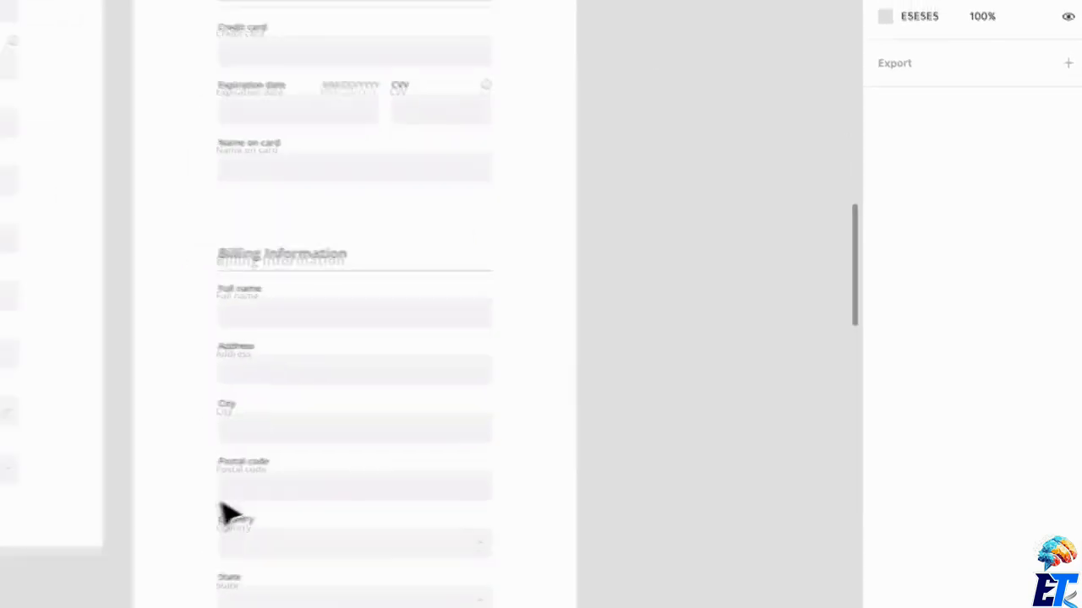
drag(622, 535, 352, 172)
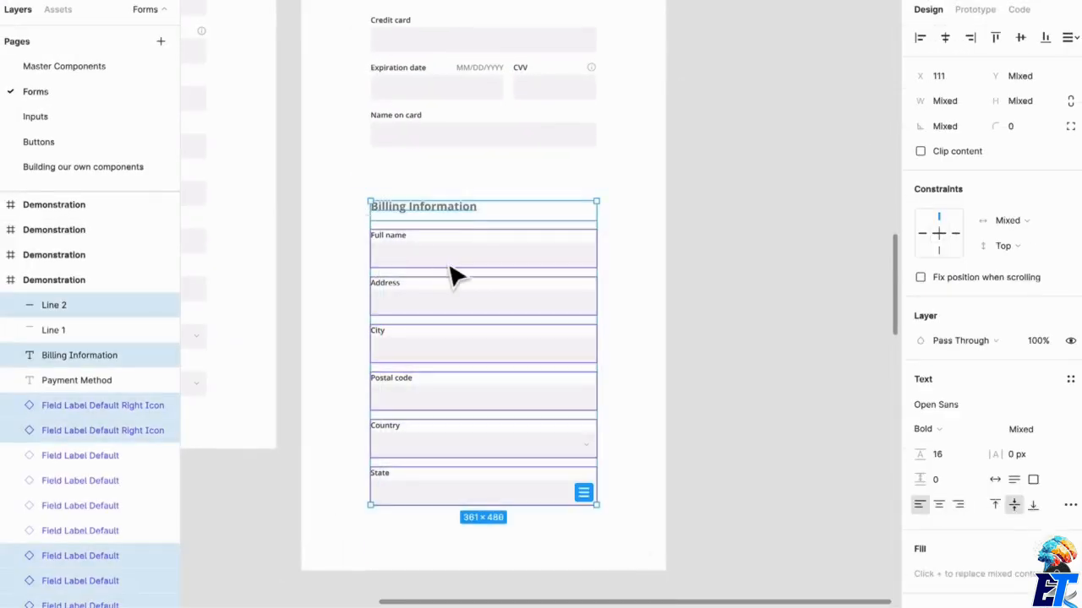
drag(449, 265, 449, 245)
scroll(307, 218, up, 2)
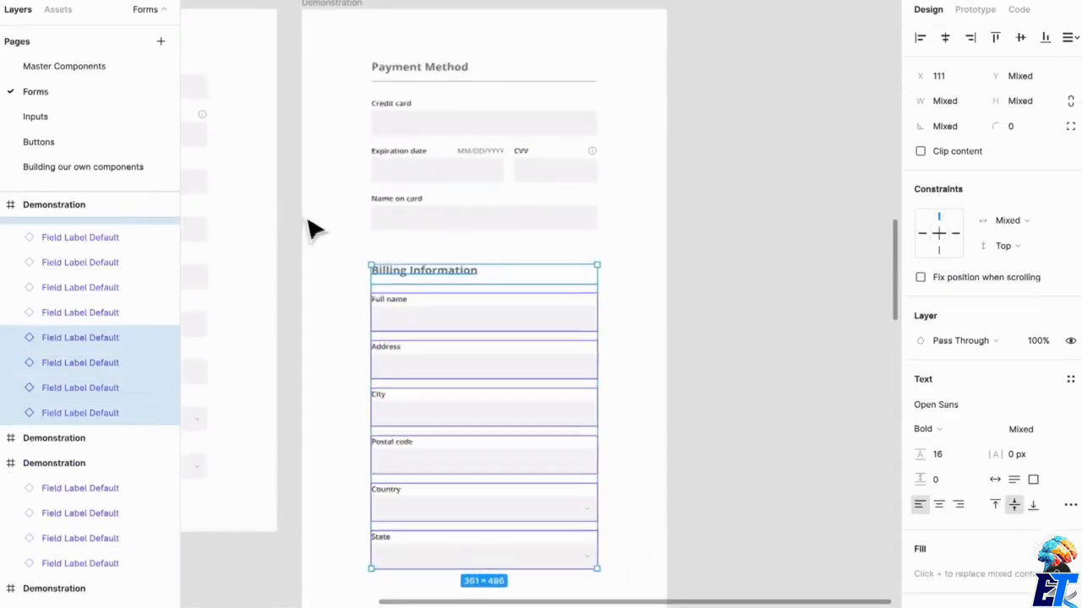
scroll(321, 228, left, 3)
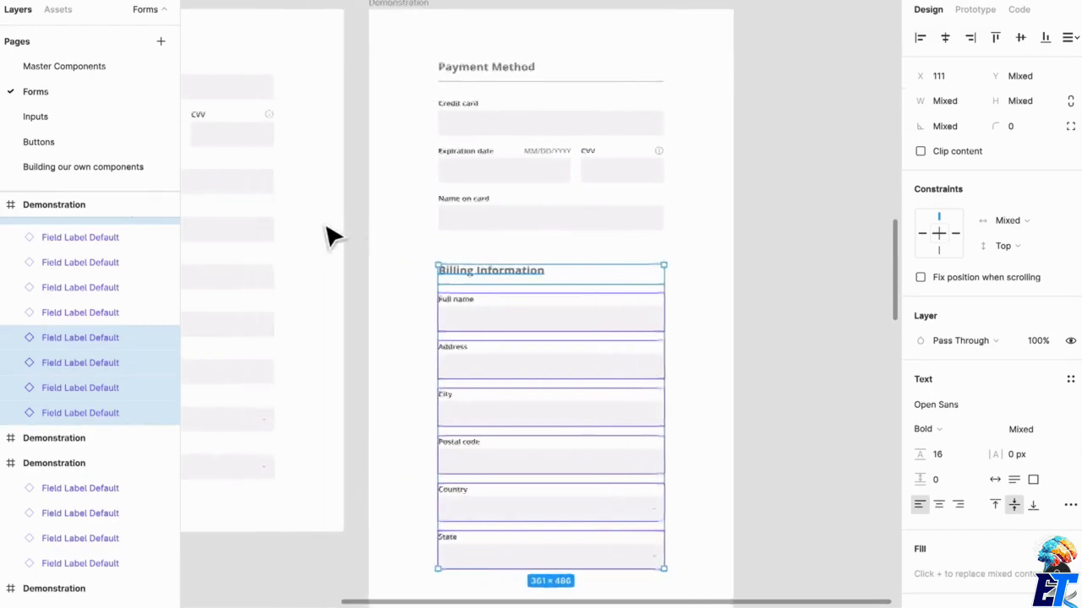
click(428, 236)
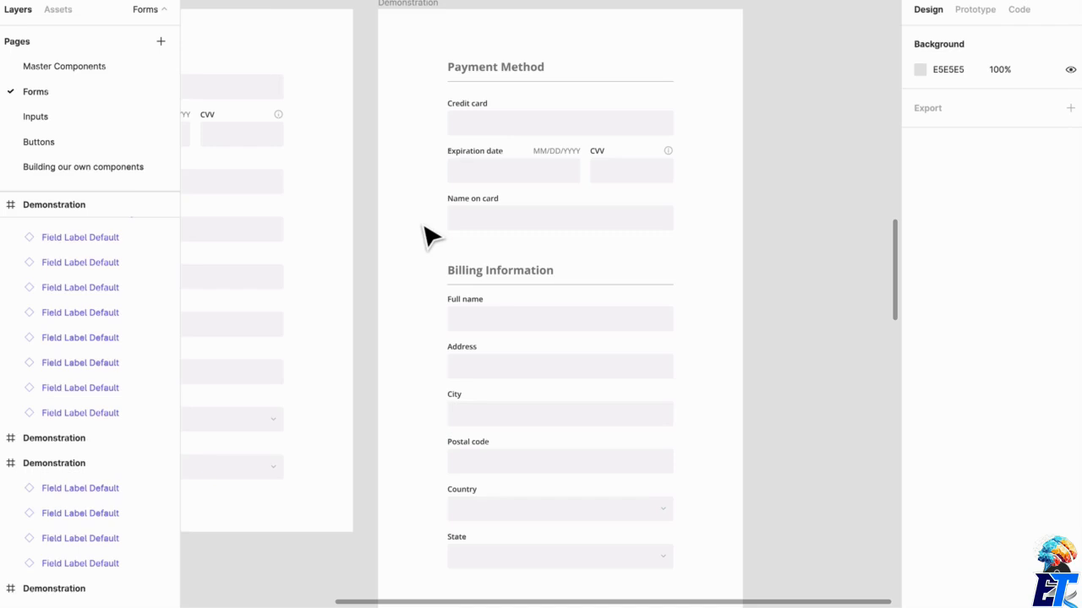
- Compare the ungrouped payment form with the sectioned copy, and examine the two-column address form below them
scroll(426, 235, left, 5)
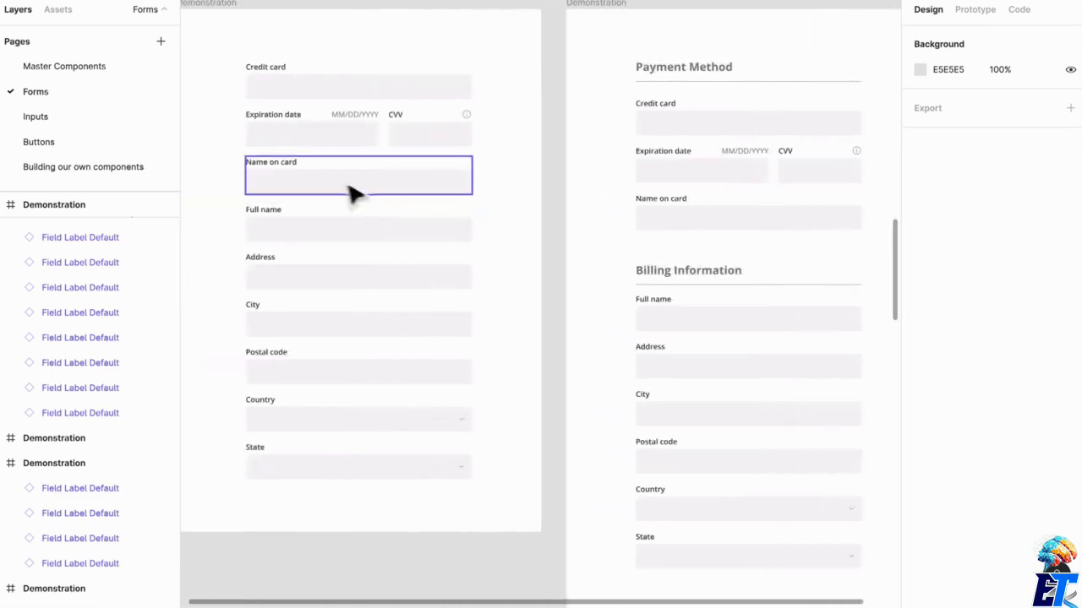
scroll(352, 193, left, 3)
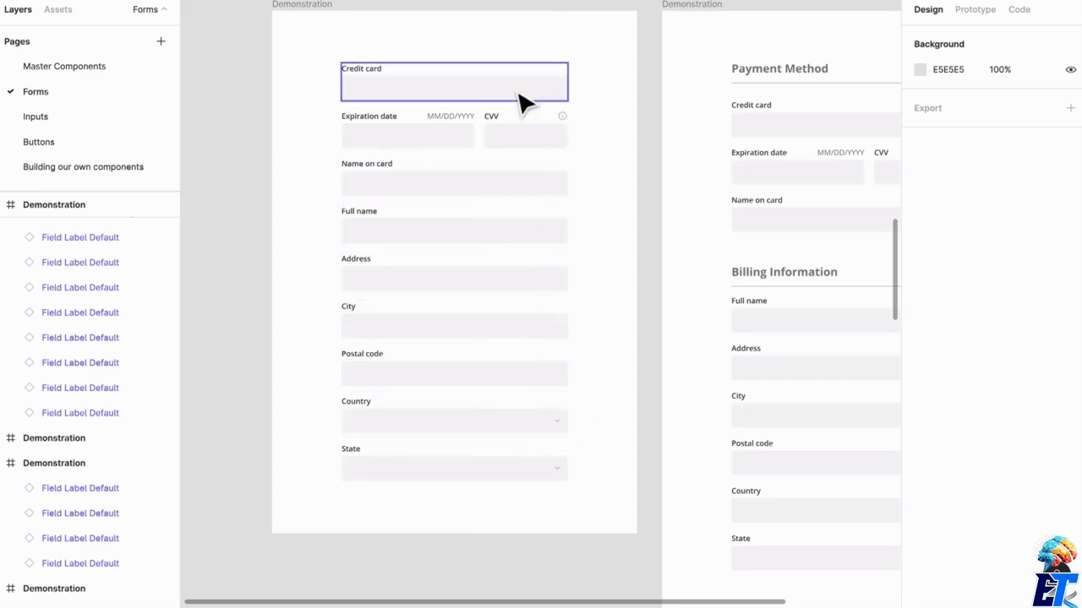
scroll(520, 100, right, 5)
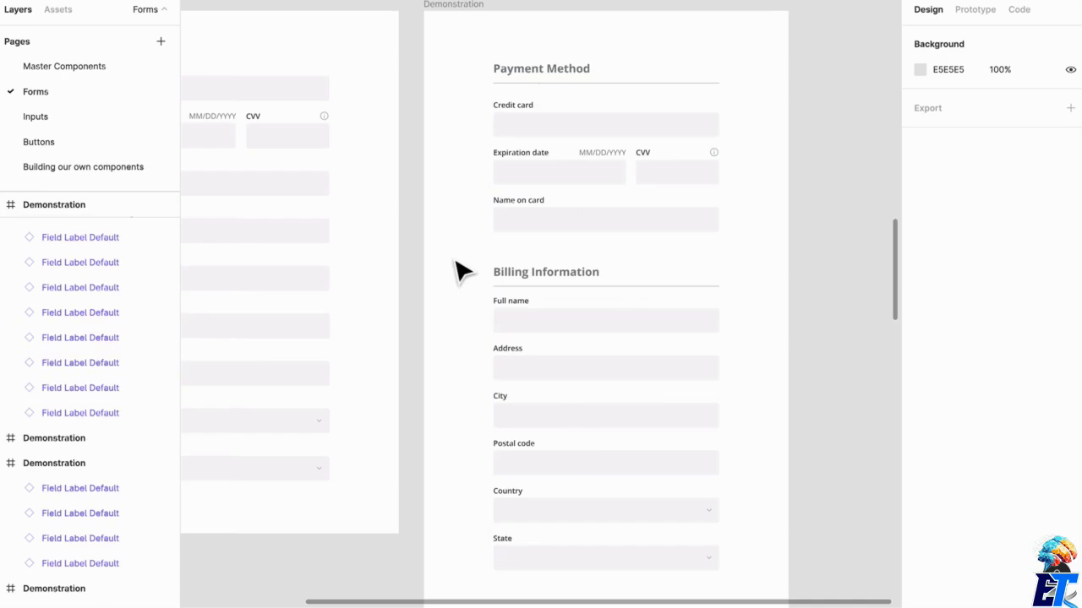
scroll(460, 272, down, 2)
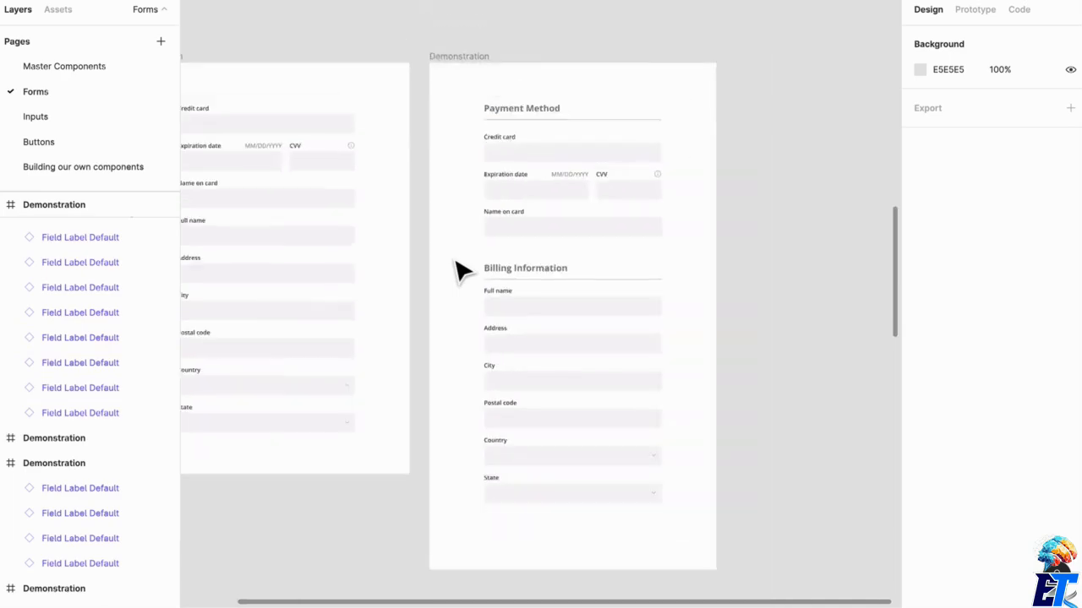
scroll(459, 273, left, 2)
scroll(460, 272, down, 10)
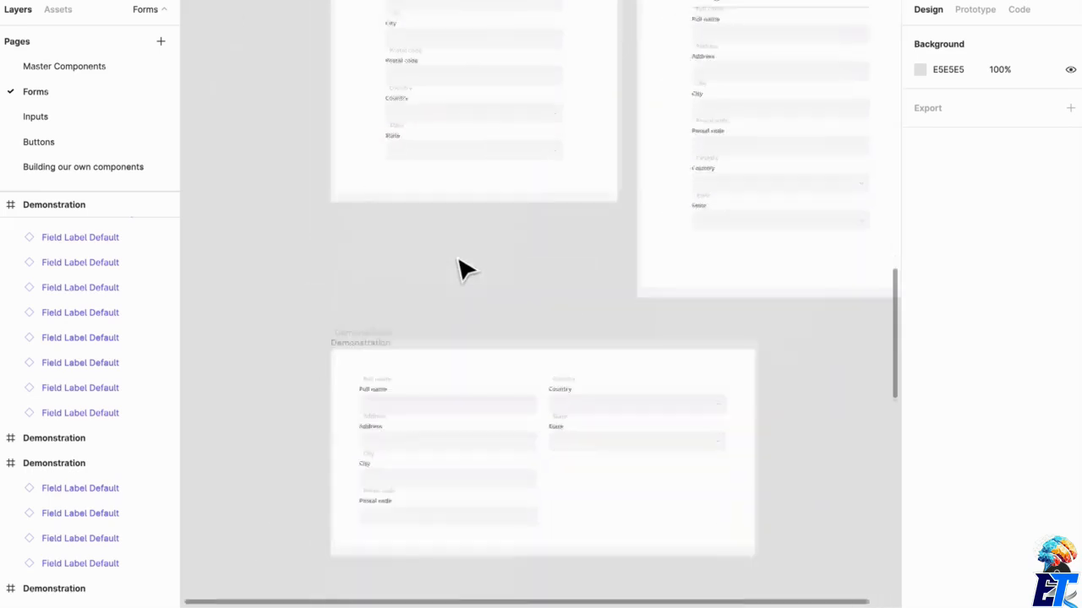
scroll(469, 262, up, 3)
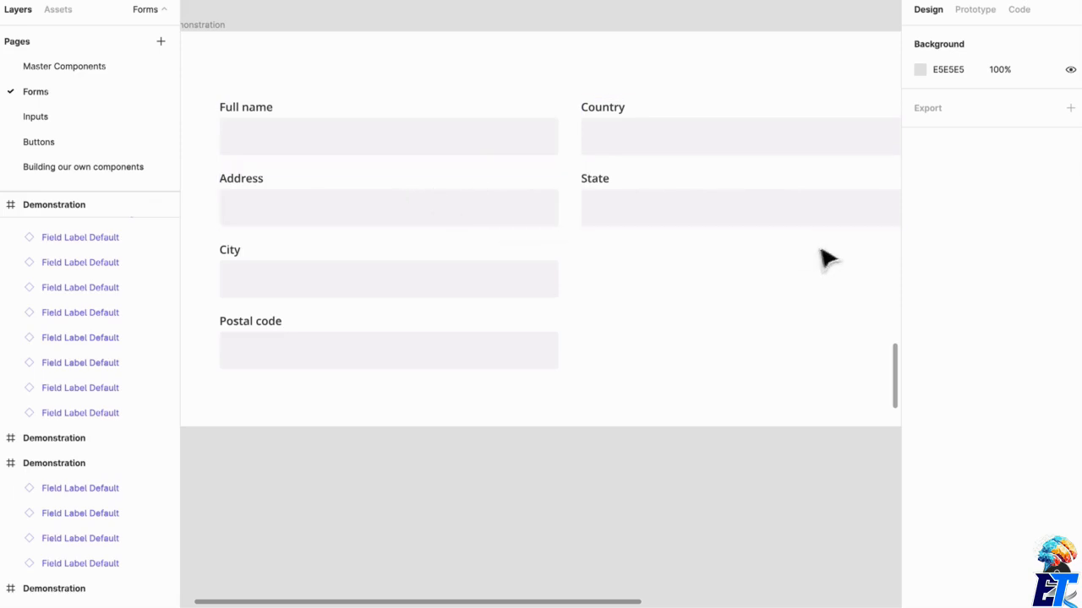
- Paste a copy of the two-column address form frame beside the original and extend its height to 629
scroll(647, 279, down, 5)
scroll(515, 223, right, 2)
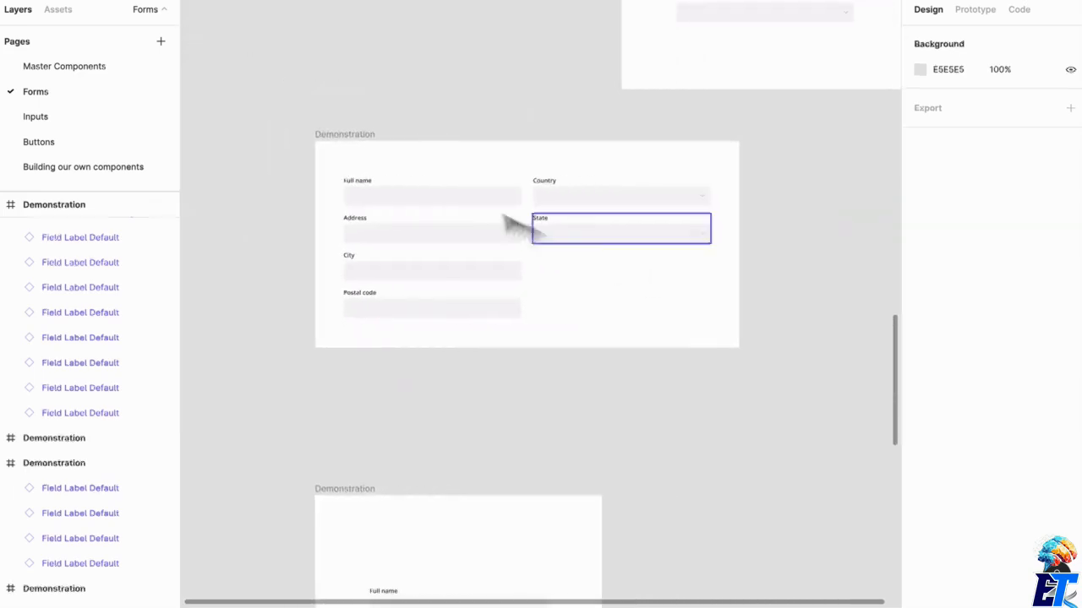
key(ctrl+v)
scroll(628, 229, right, 2)
scroll(638, 232, up, 3)
scroll(647, 237, right, 2)
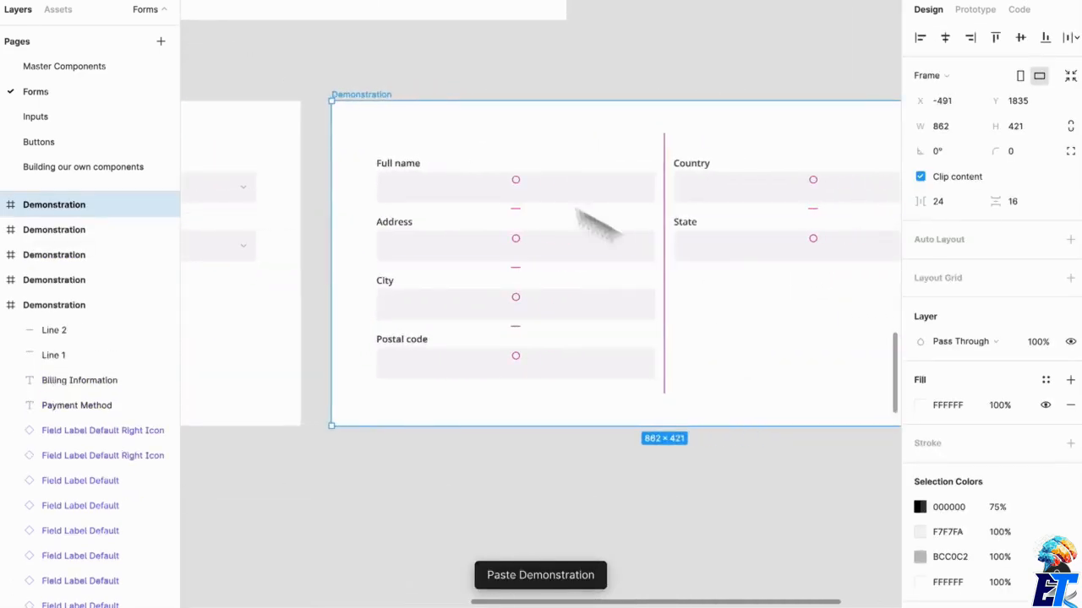
drag(675, 438, 688, 589)
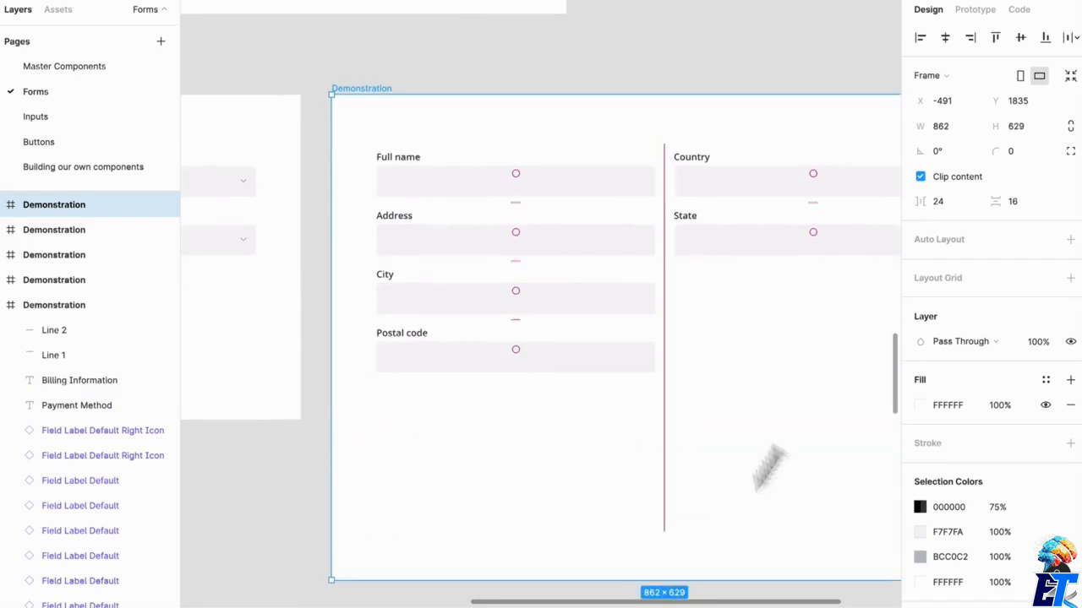
scroll(768, 463, down, 5)
scroll(794, 288, up, 5)
scroll(814, 430, left, 1)
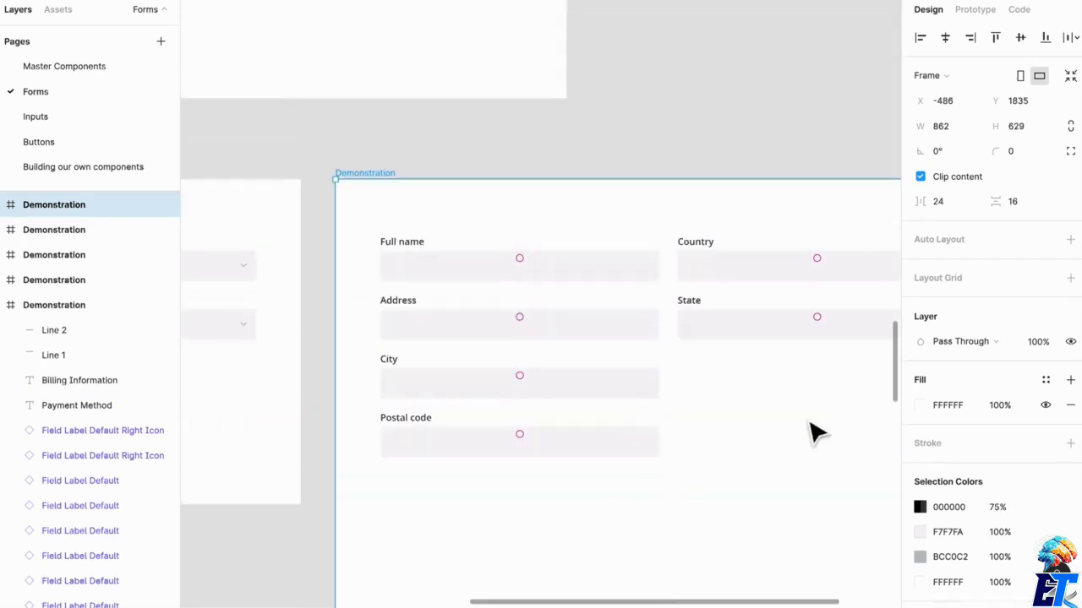
- Move the Country and State fields below Postal code in the copy so all fields form a single column
drag(809, 442, 748, 258)
drag(829, 346, 543, 519)
click(736, 502)
scroll(740, 504, down, 2)
scroll(740, 503, left, 1)
scroll(763, 492, down, 1)
scroll(765, 493, right, 2)
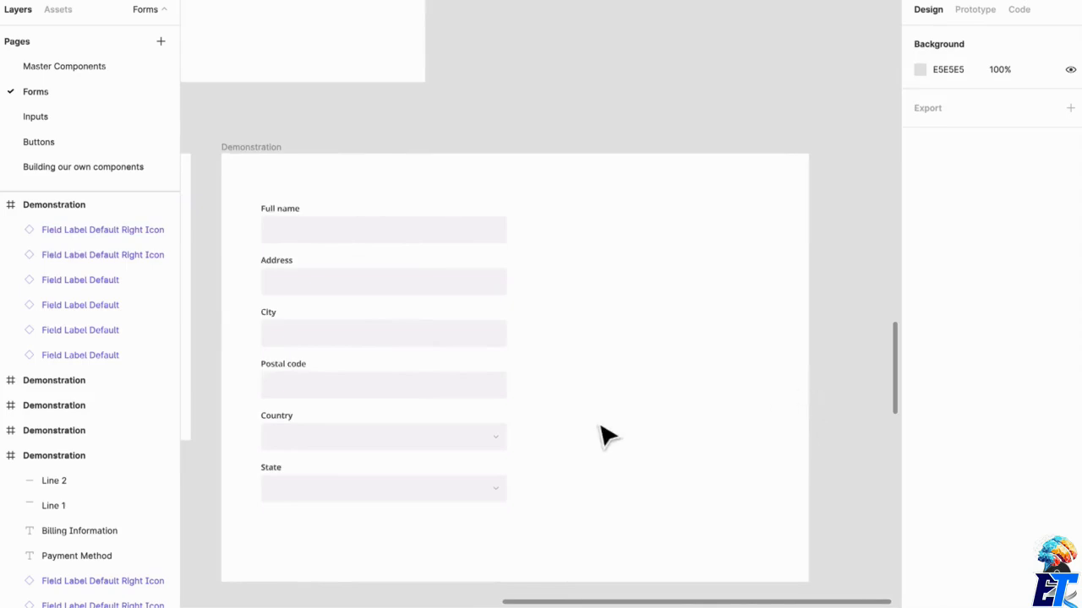
- Compare the two-column address form with its single-column copy, and examine the Full name, Email and Password form with its buttons
scroll(603, 436, left, 5)
scroll(603, 435, left, 2)
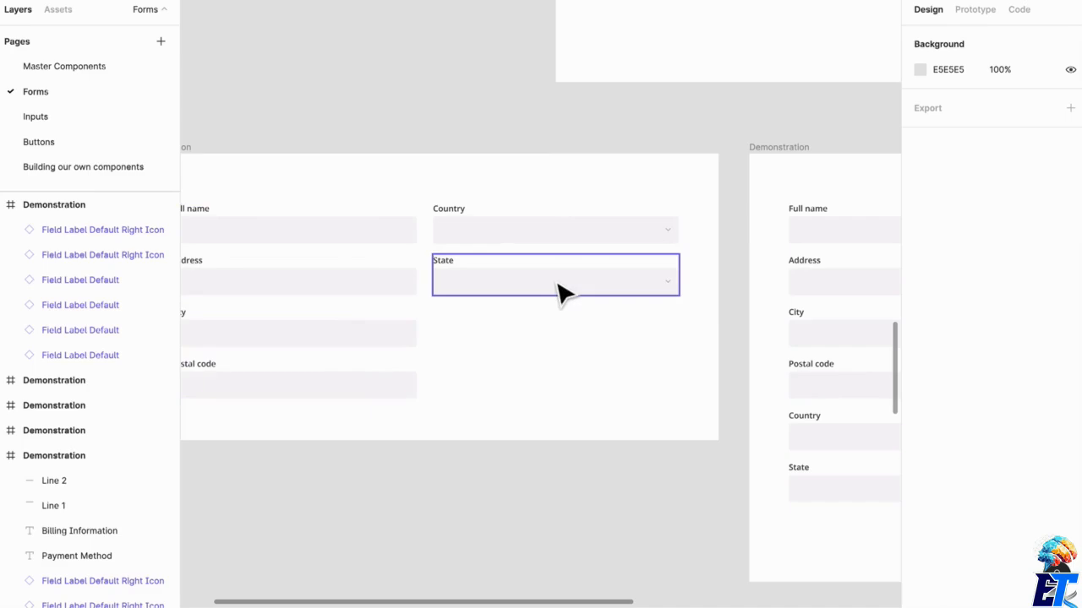
scroll(562, 291, right, 6)
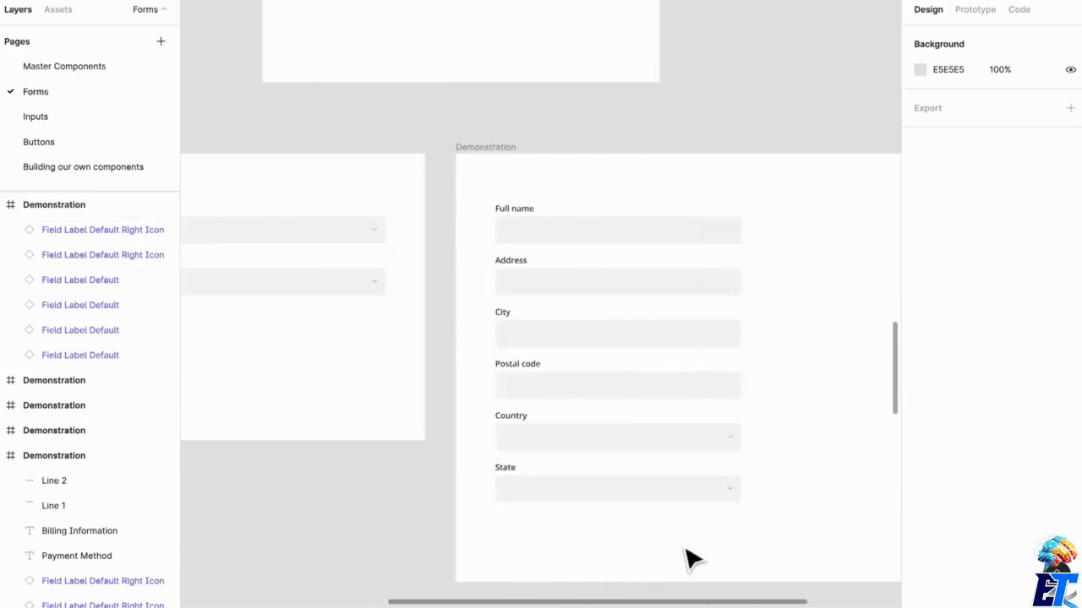
scroll(689, 559, left, 2)
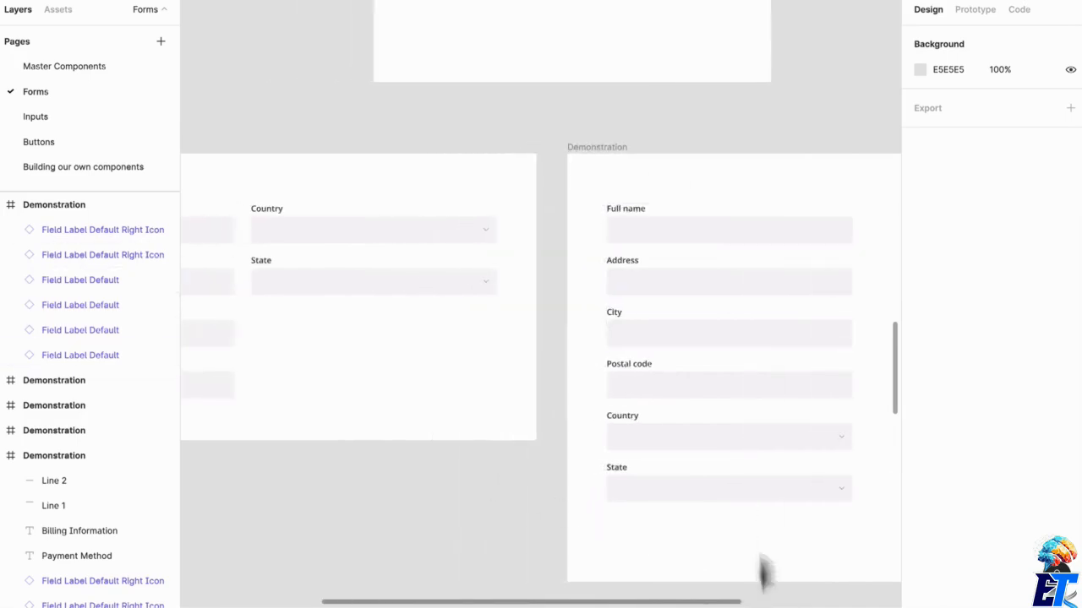
scroll(420, 340, left, 3)
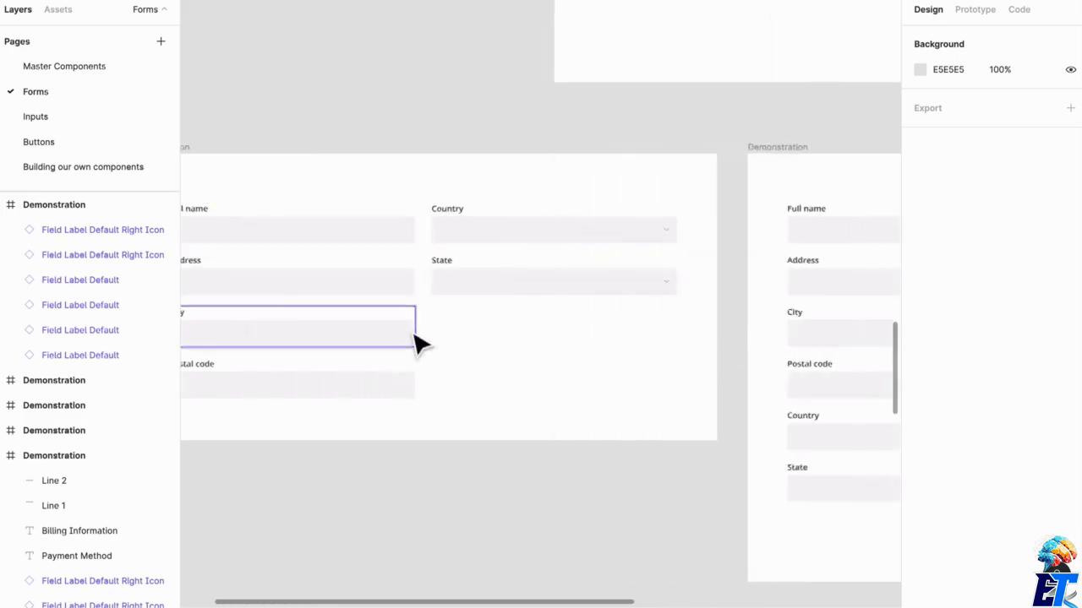
scroll(420, 345, left, 4)
scroll(550, 357, down, 4)
scroll(591, 369, down, 4)
scroll(659, 369, right, 1)
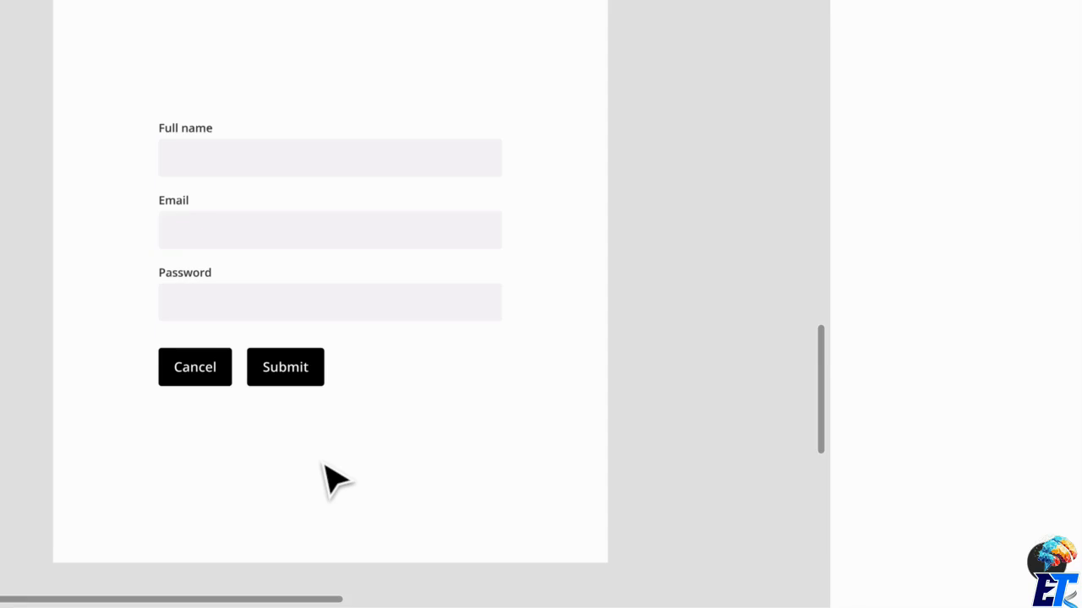
scroll(302, 461, up, 3)
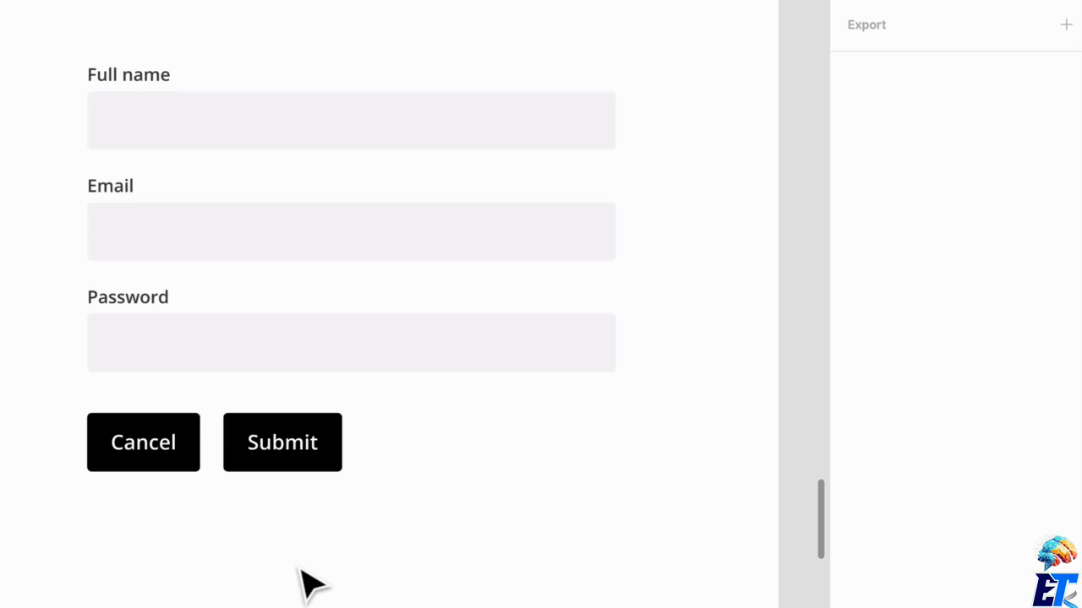
- Duplicate the frame containing the Full name, Email and Password form with its Cancel and Submit buttons
click(414, 346)
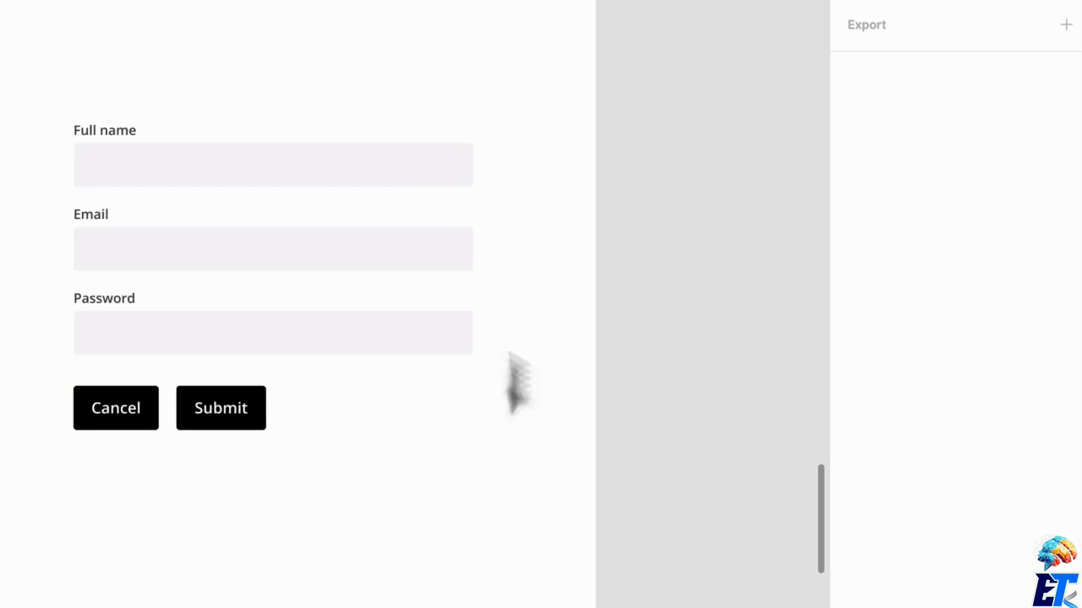
click(510, 4)
key(ctrl+d)
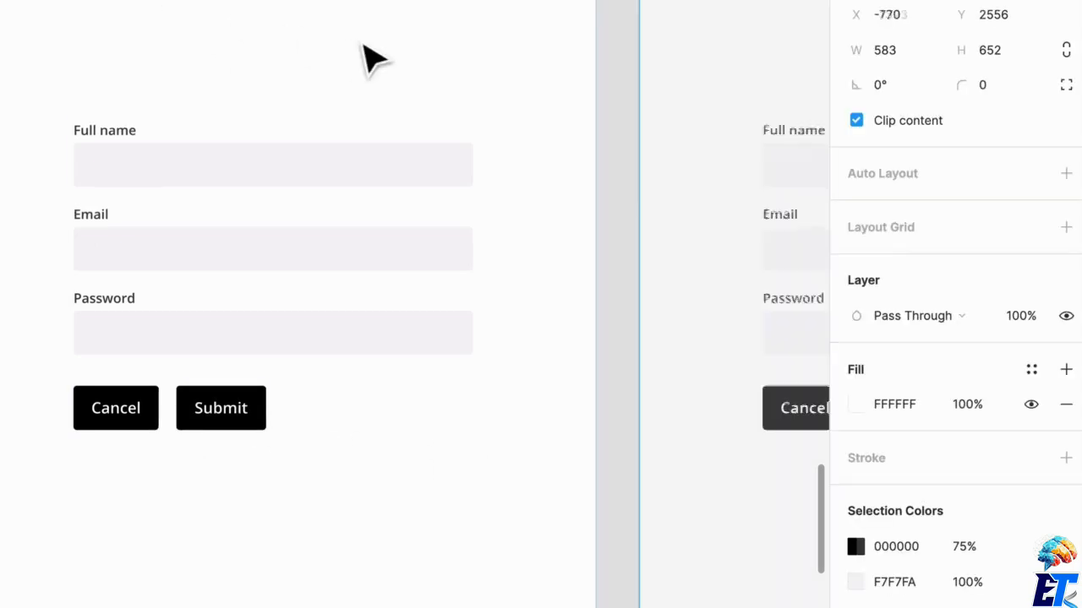
scroll(363, 43, right, 7)
click(441, 71)
scroll(288, 302, up, 2)
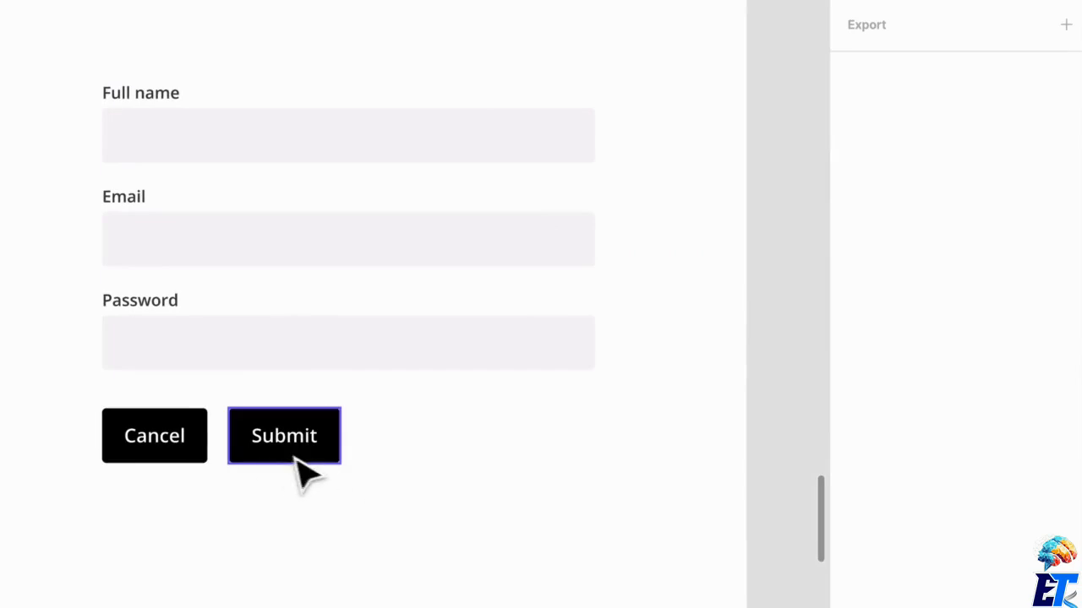
- Swap the two buttons in the copy, aligning Submit with the fields' left edge and placing Cancel after it with a 20 px gap
click(173, 448)
drag(169, 448, 431, 454)
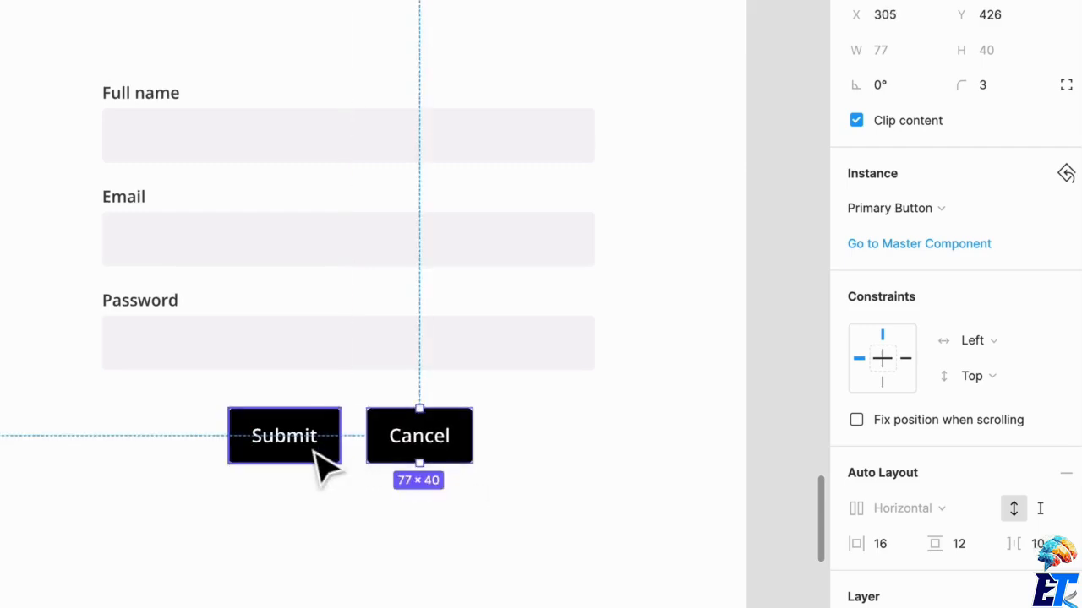
drag(317, 450, 209, 454)
drag(423, 454, 269, 455)
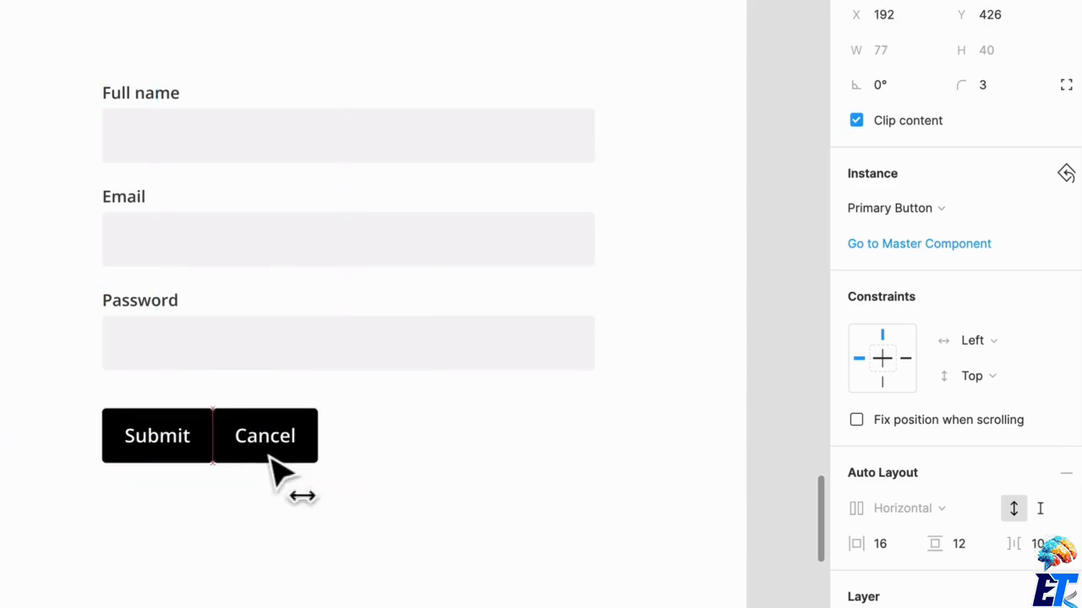
key(shift+Right)
key(shift+Right)
click(80, 518)
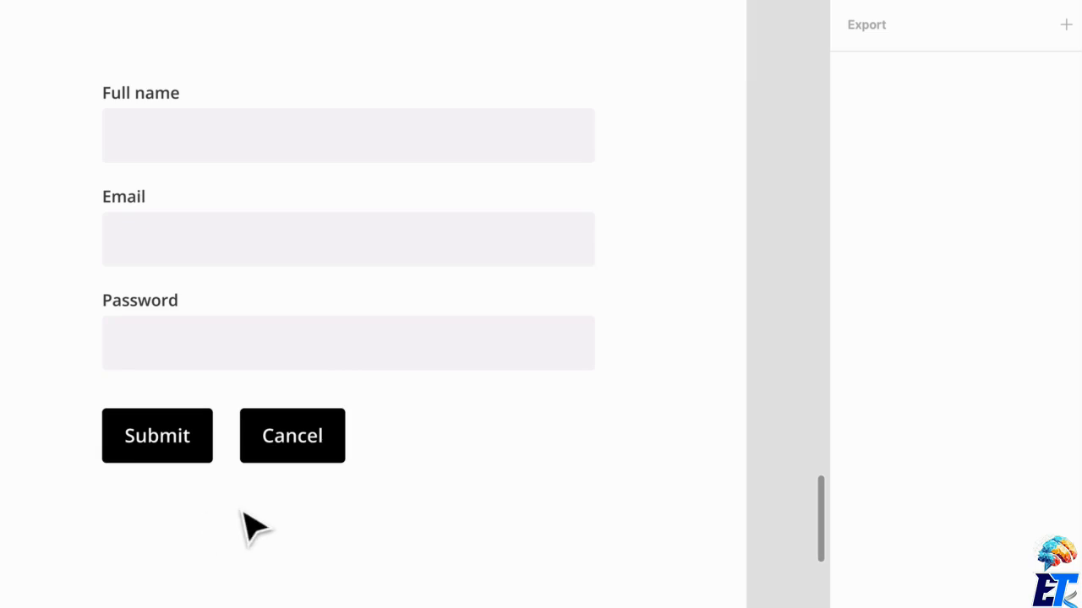
- Switch the Cancel button's component instance to Secondary Button
scroll(308, 412, up, 5)
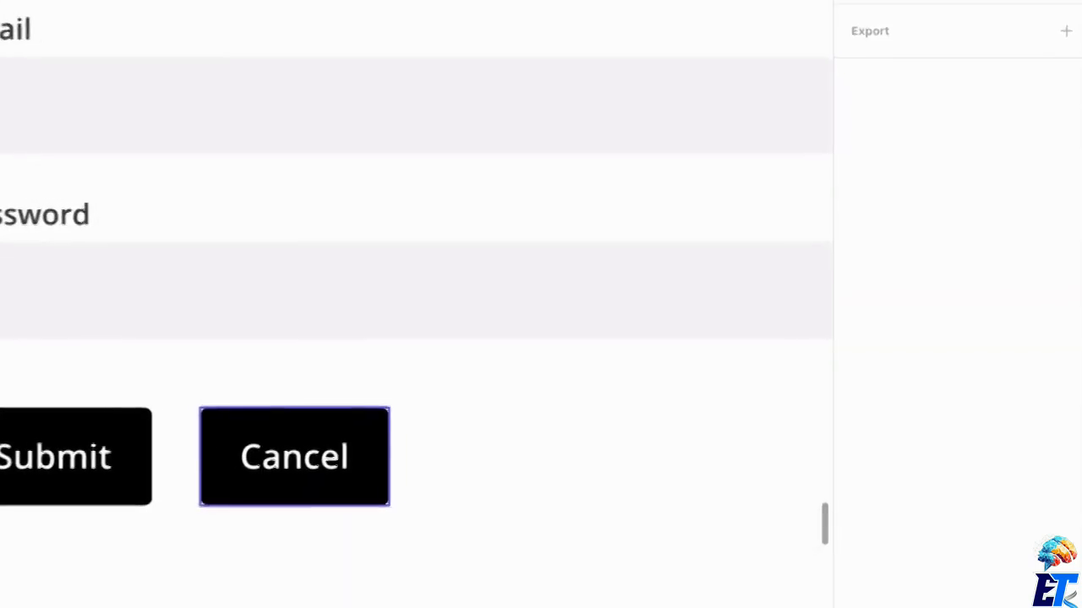
click(294, 448)
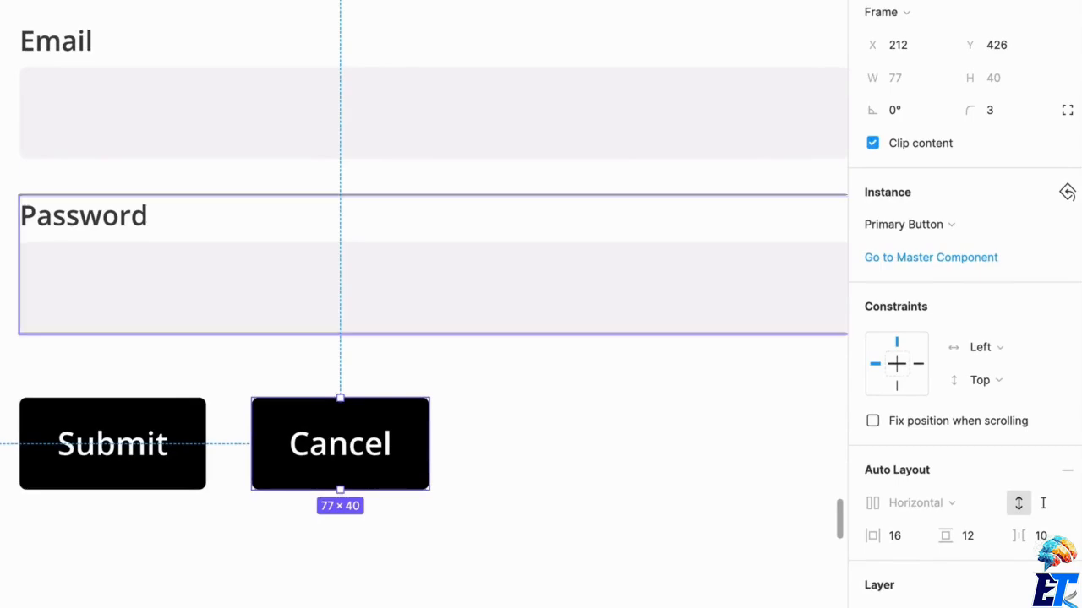
click(909, 225)
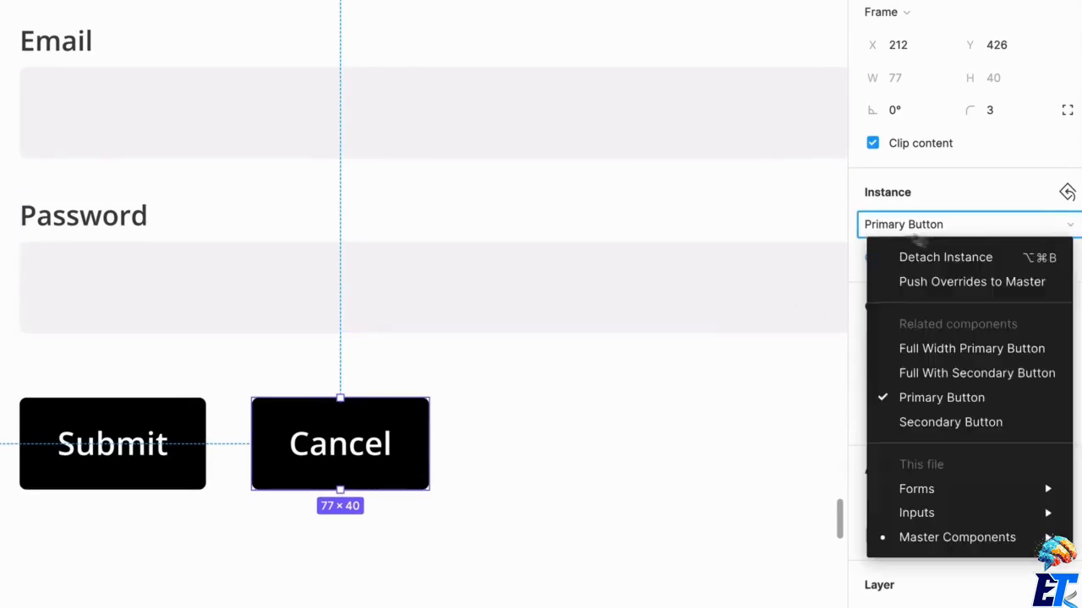
click(1003, 425)
click(499, 541)
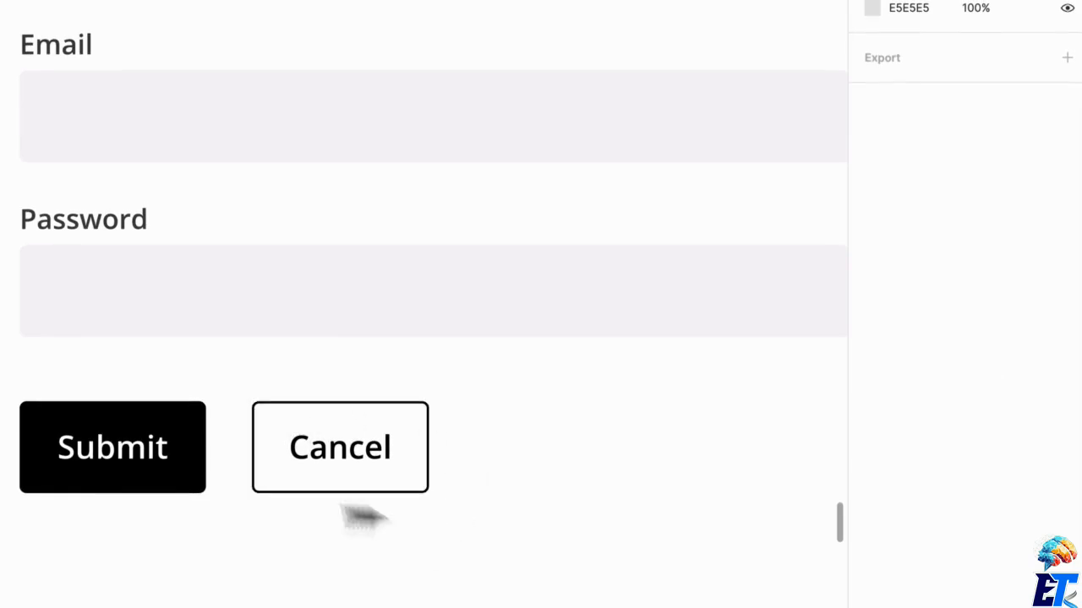
scroll(313, 541, up, 2)
scroll(313, 541, down, 5)
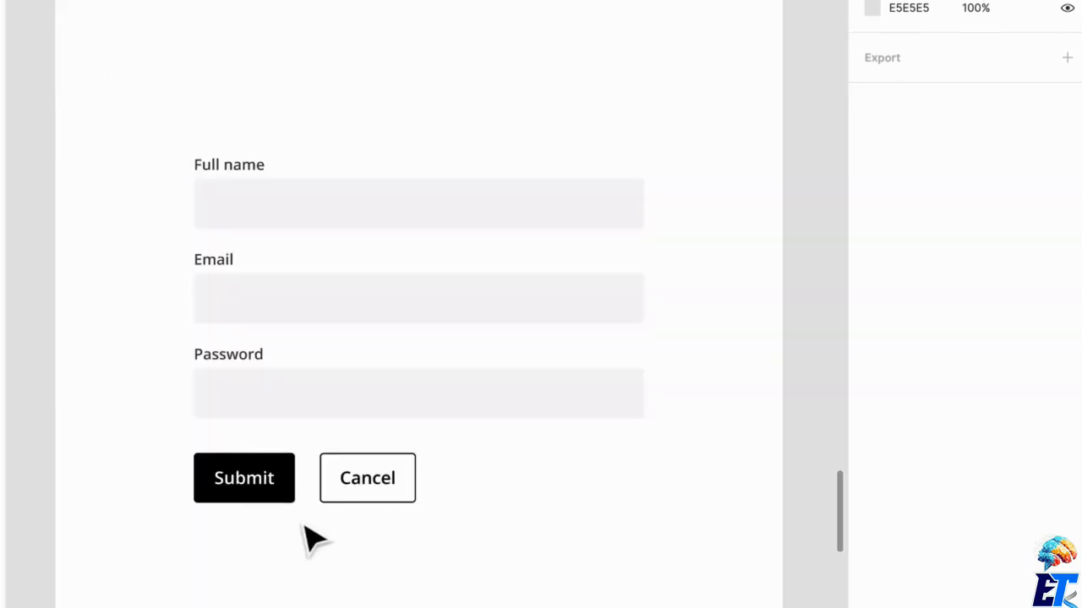
- Change the Submit button's label to "Create Account" in the copied form
scroll(229, 532, up, 3)
click(297, 480)
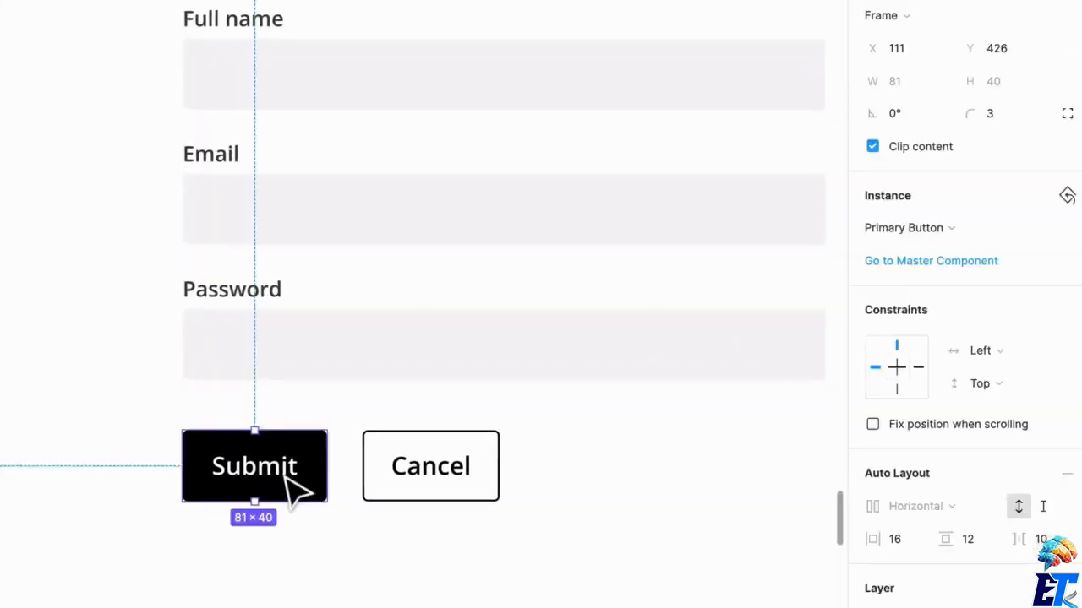
double_click(291, 480)
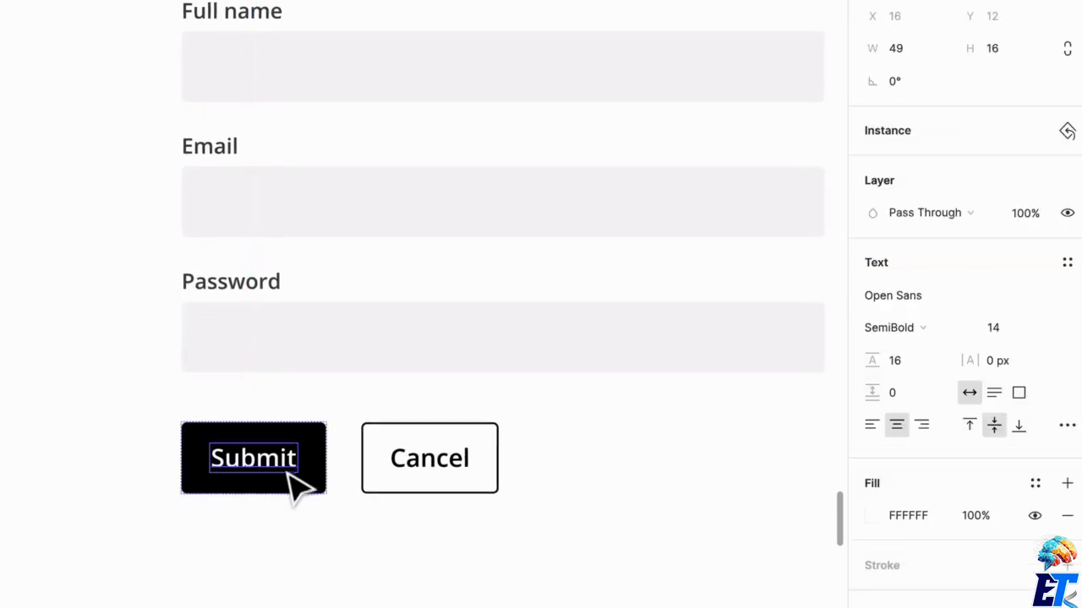
scroll(281, 462, right, 1)
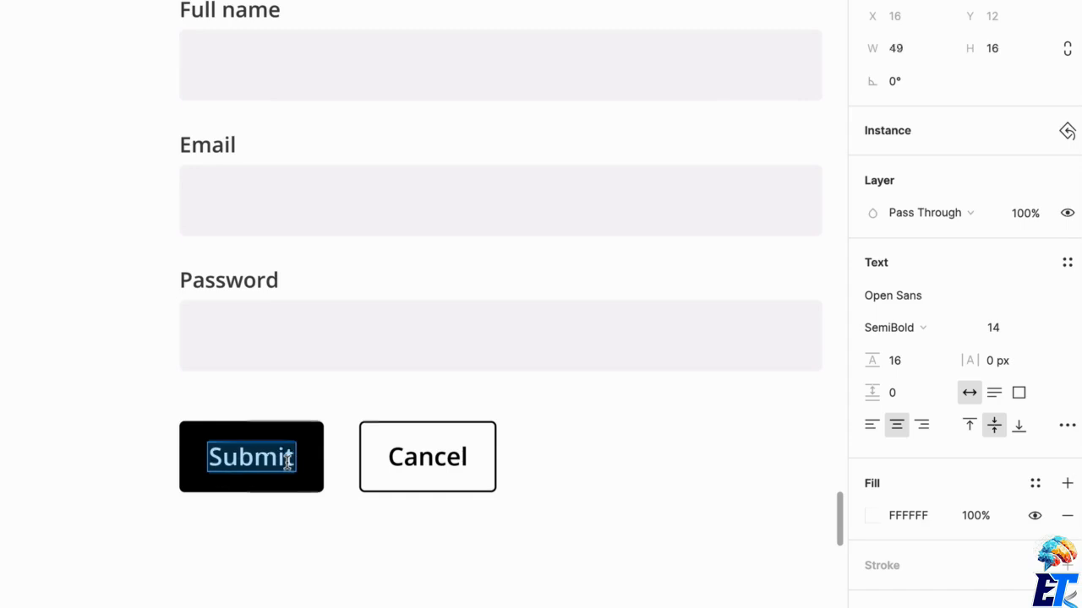
text(Create)
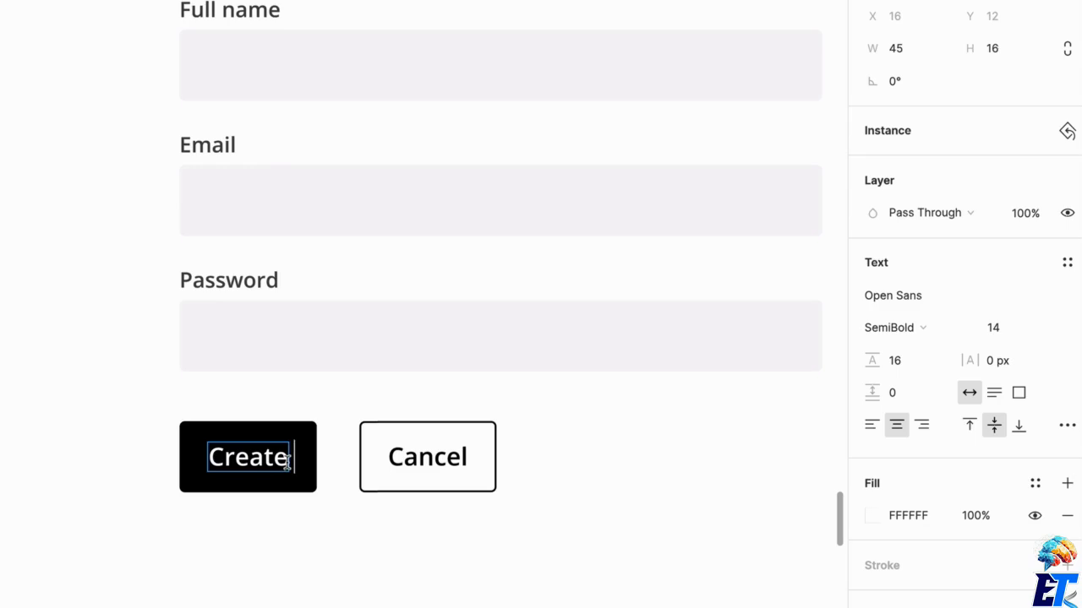
text( Account)
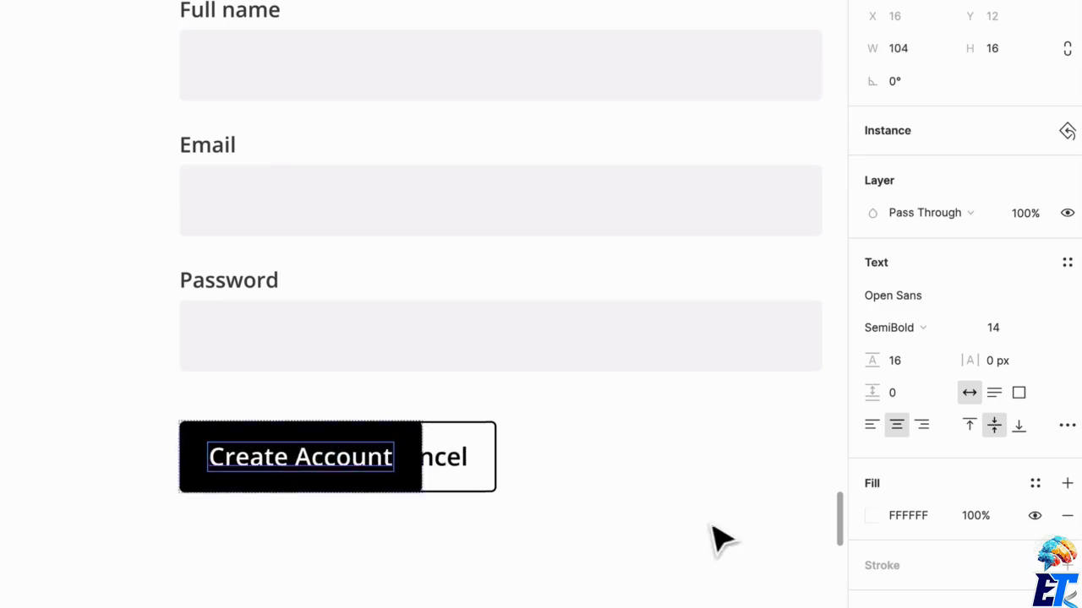
- Move the Cancel button horizontally to X 267, leaving a 20 px gap after the Create Account button
click(476, 485)
drag(476, 485, 529, 478)
key(shift+Right)
key(shift+Right)
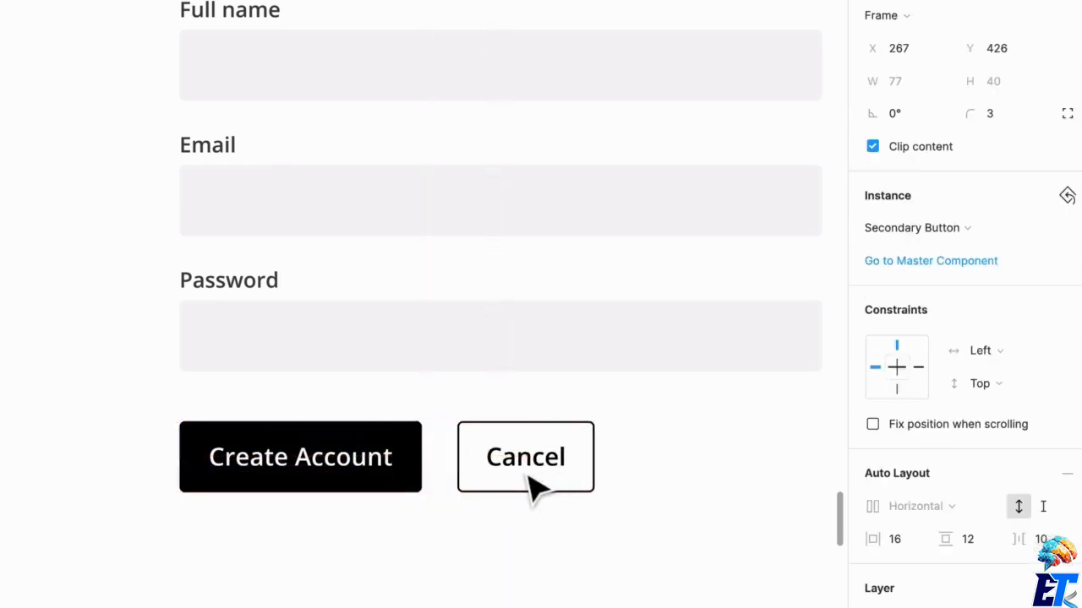
click(697, 502)
- Compare the original Cancel/Submit form with its edited copy, and examine the Full name, Email and Password form with Next and Back buttons
scroll(696, 502, down, 5)
scroll(696, 501, left, 10)
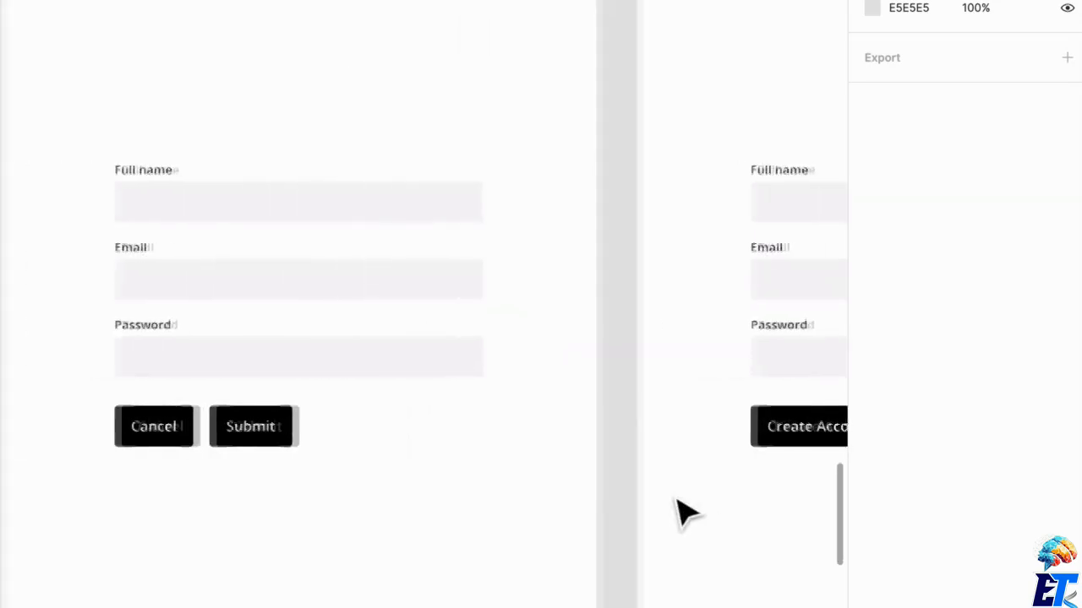
scroll(681, 501, down, 2)
scroll(684, 500, right, 8)
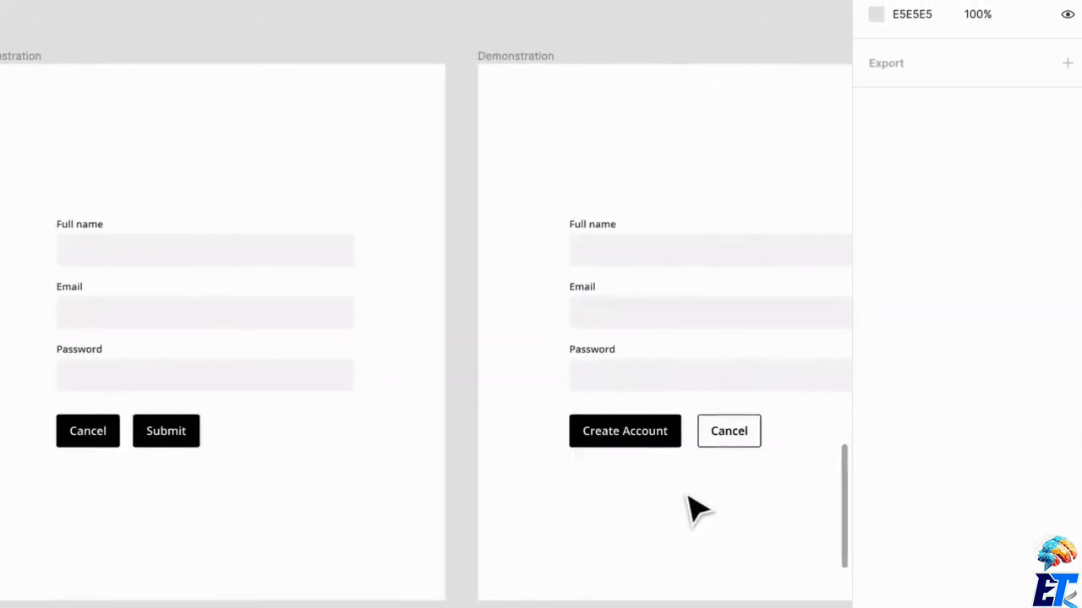
scroll(690, 497, left, 1)
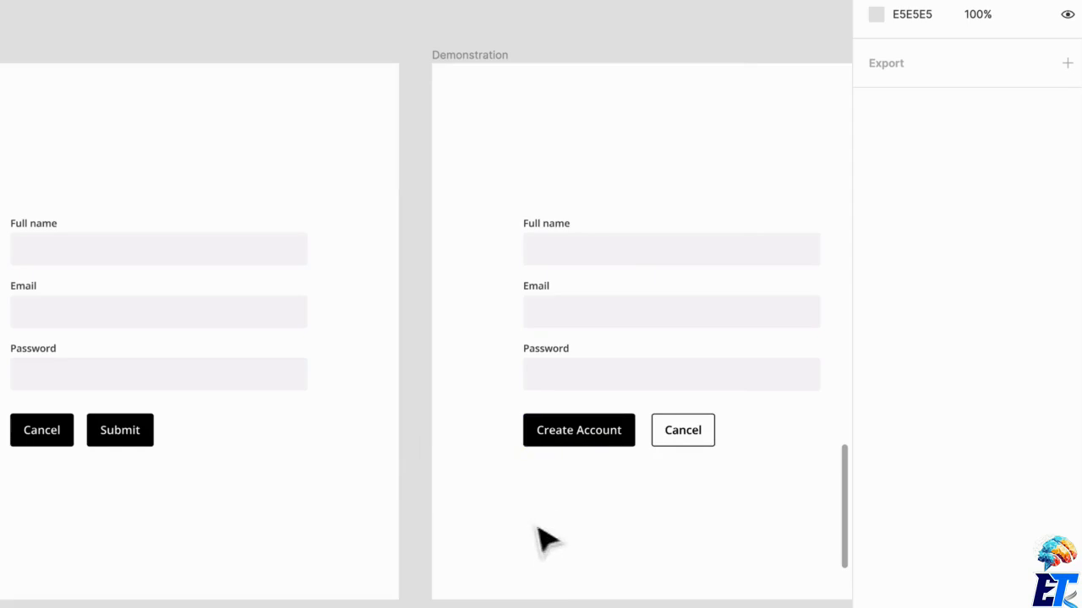
ctrl+scroll(425, 524, down, 3)
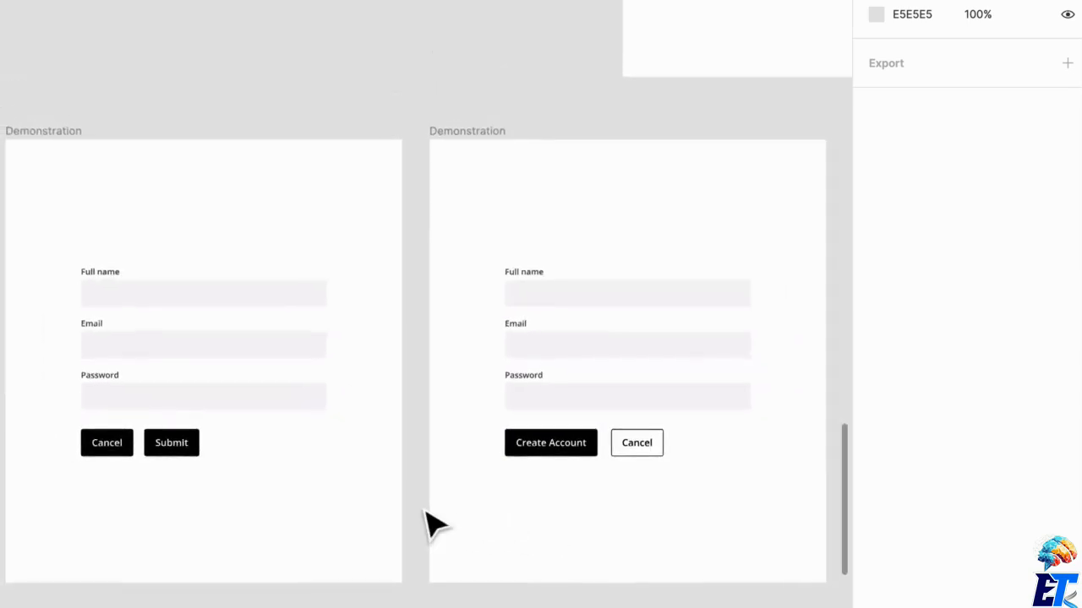
scroll(346, 452, down, 8)
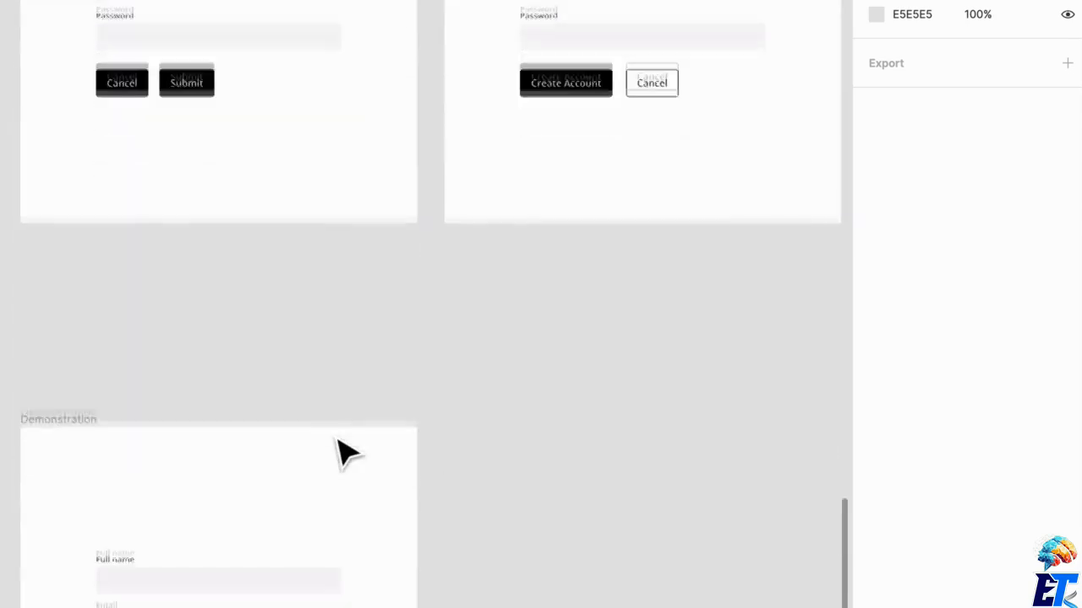
scroll(338, 441, left, 2)
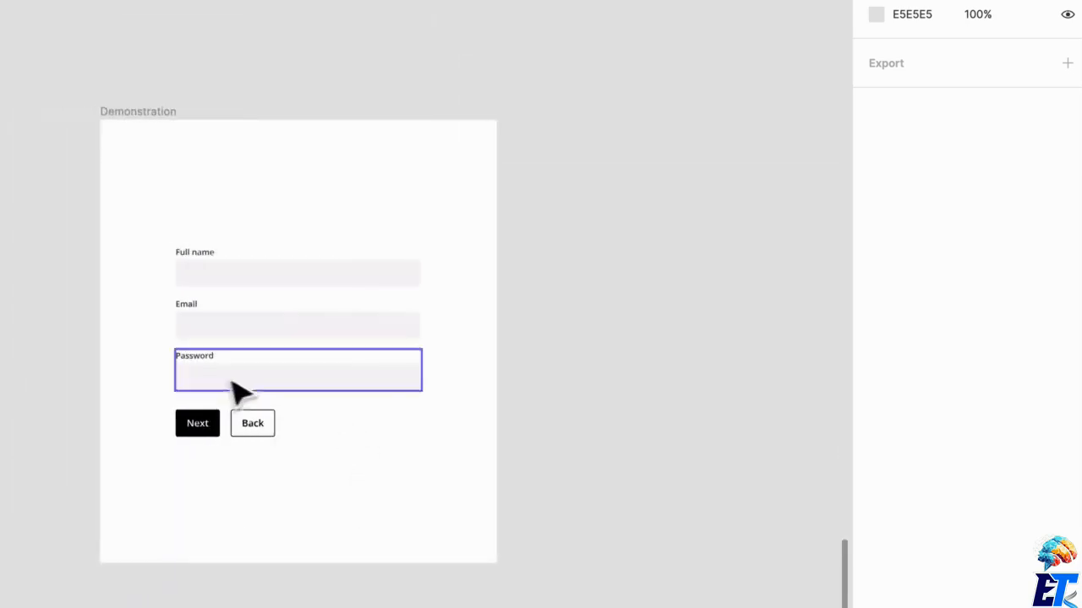
ctrl+scroll(142, 374, up, 1)
ctrl+scroll(142, 374, up, 2)
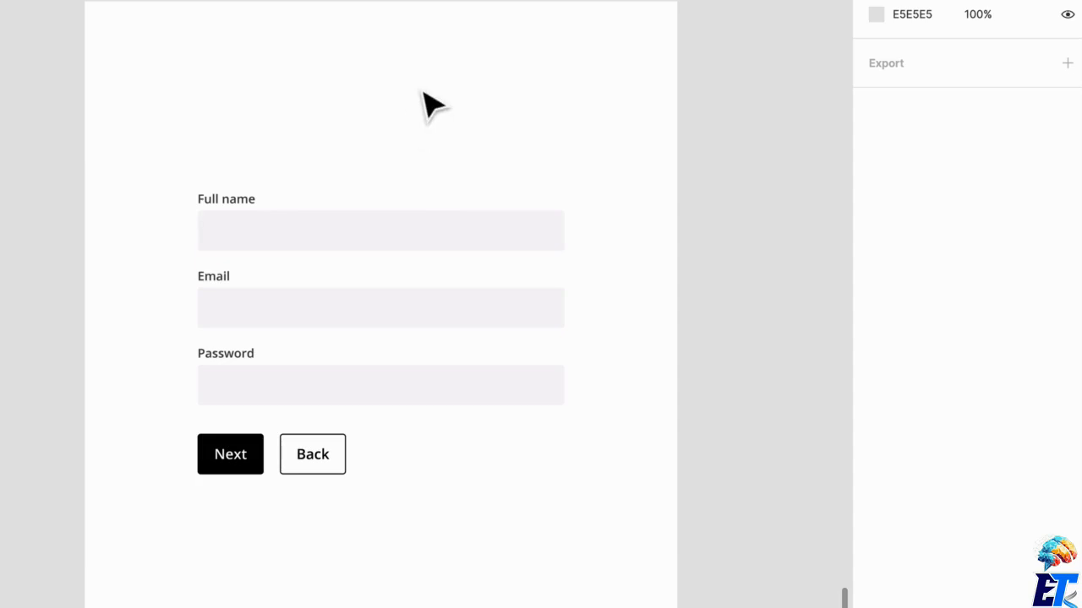
- Duplicate the frame containing the Full name, Email and Password form with its Next and Back buttons
scroll(433, 125, down, 2)
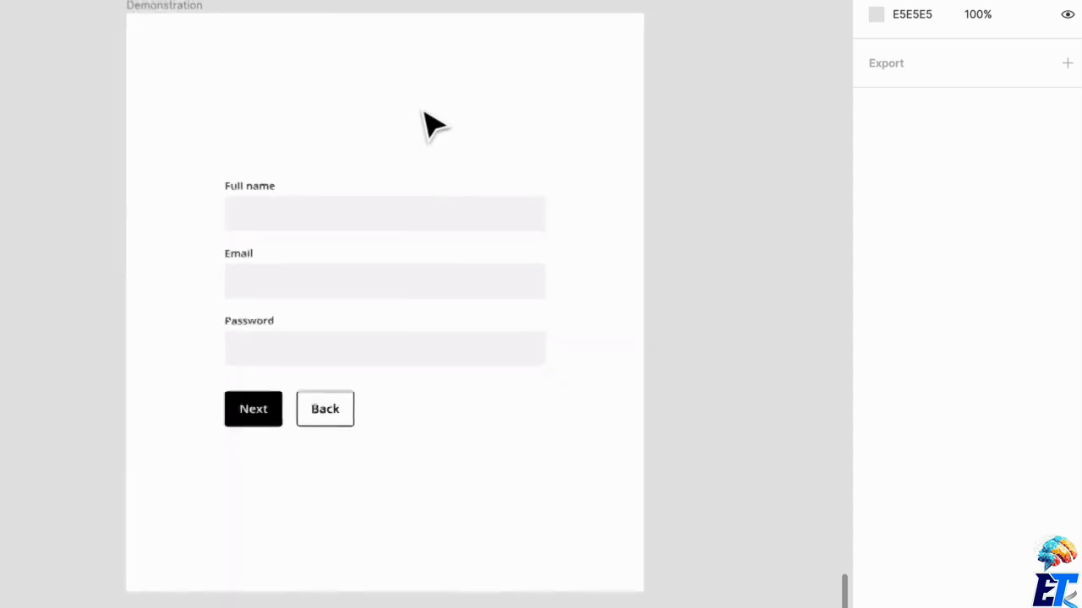
click(191, 5)
key(ctrl+d)
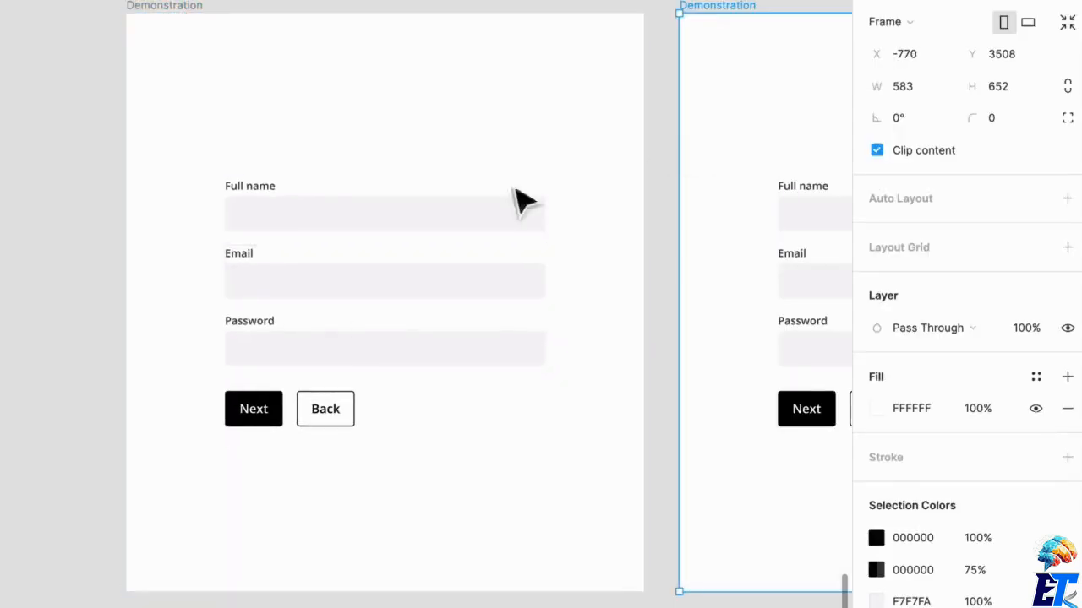
scroll(676, 342, right, 3)
scroll(666, 328, right, 7)
scroll(434, 271, left, 2)
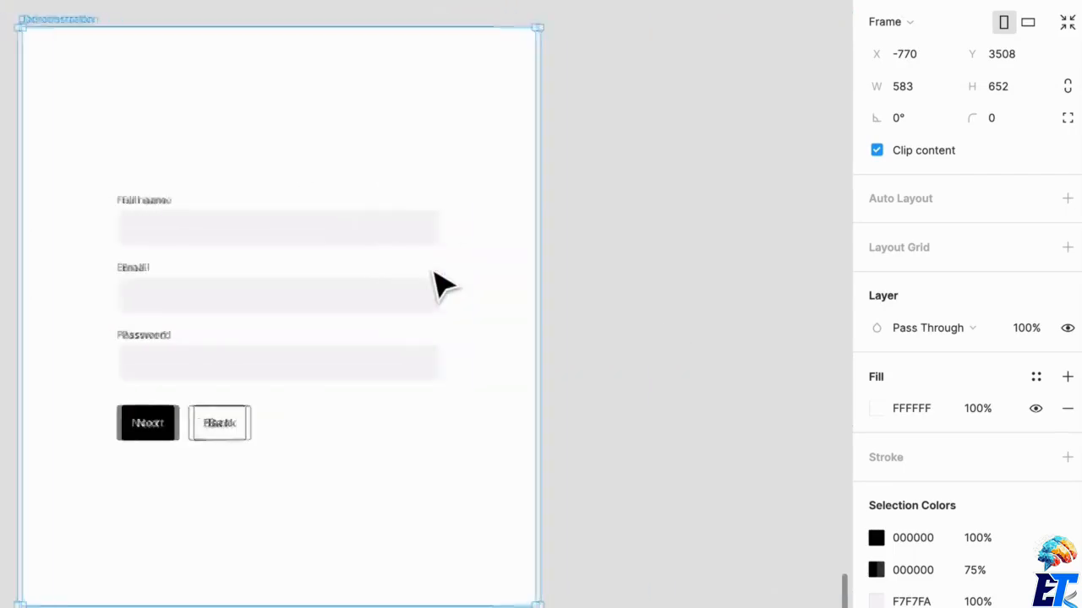
- Copy the Billing Information heading and its divider line from the grouped payment form
click(310, 137)
scroll(271, 159, down, 3)
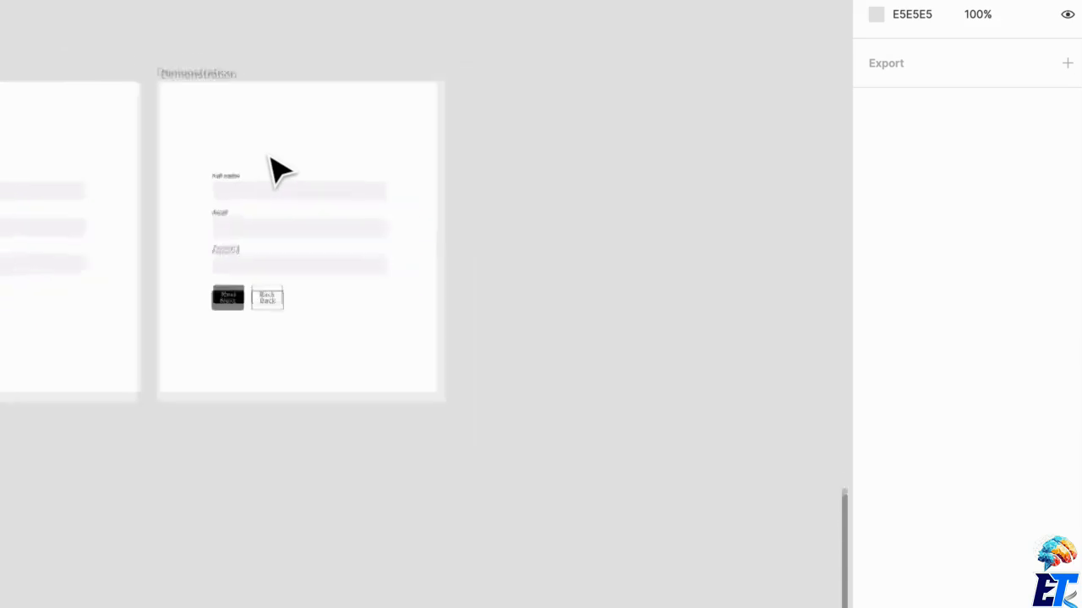
scroll(270, 158, down, 5)
scroll(271, 169, up, 10)
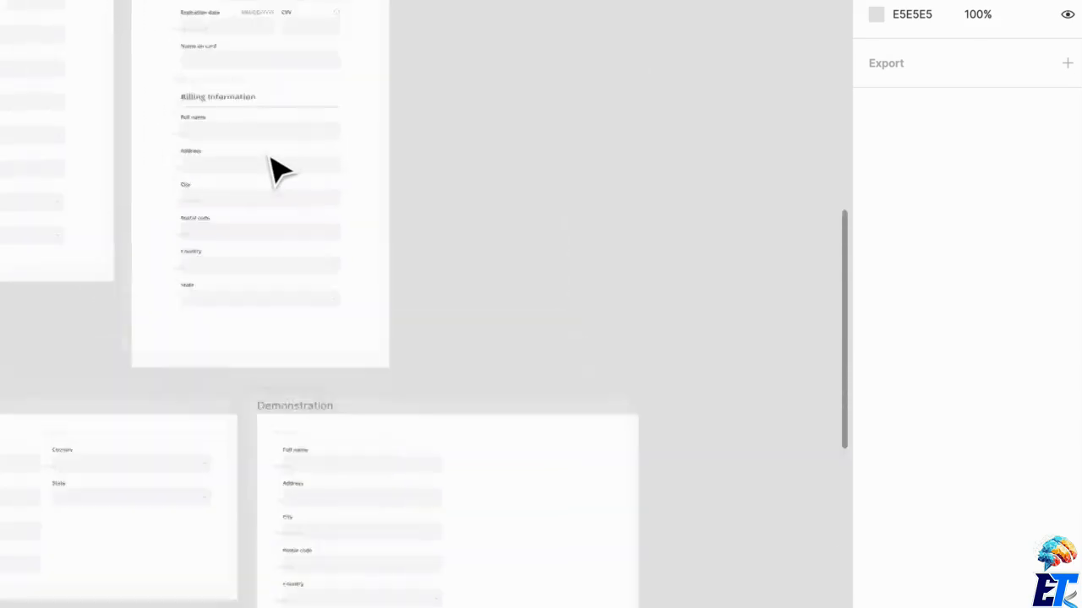
click(310, 220)
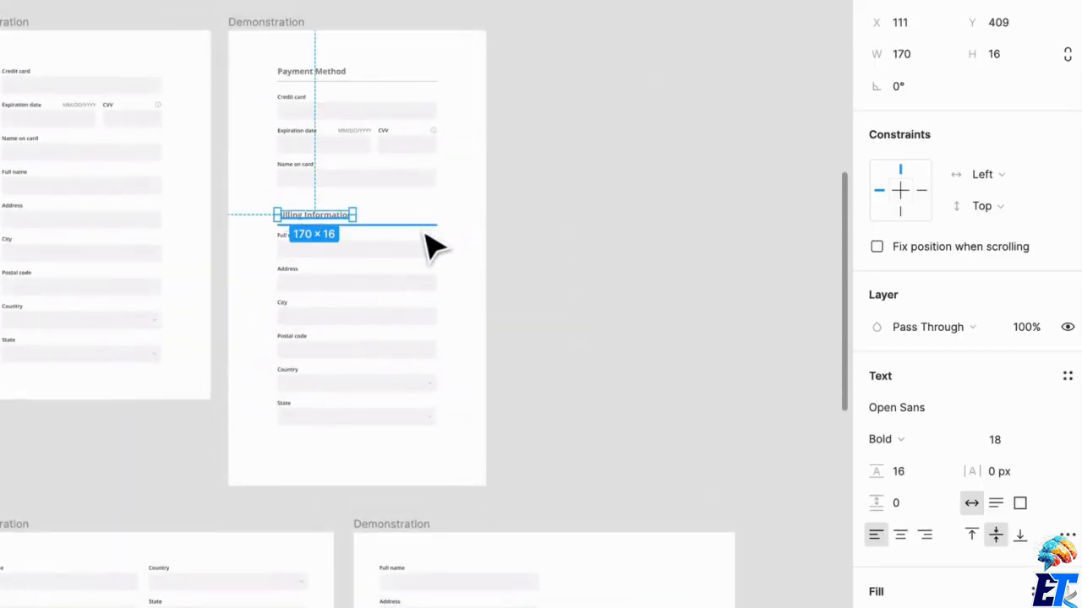
shift+click(423, 226)
- Paste the heading and divider line into the duplicated Next/Back form, placing them above Full name with the heading at X 111, Y 126
scroll(338, 236, down, 4)
scroll(342, 248, down, 10)
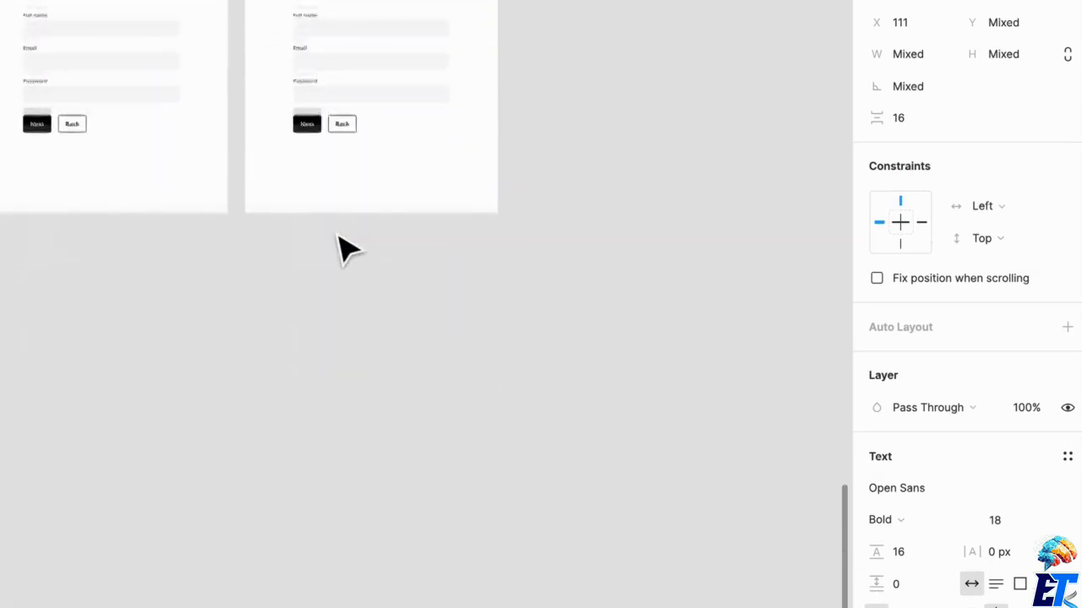
scroll(342, 248, up, 2)
scroll(337, 234, up, 3)
scroll(379, 95, up, 8)
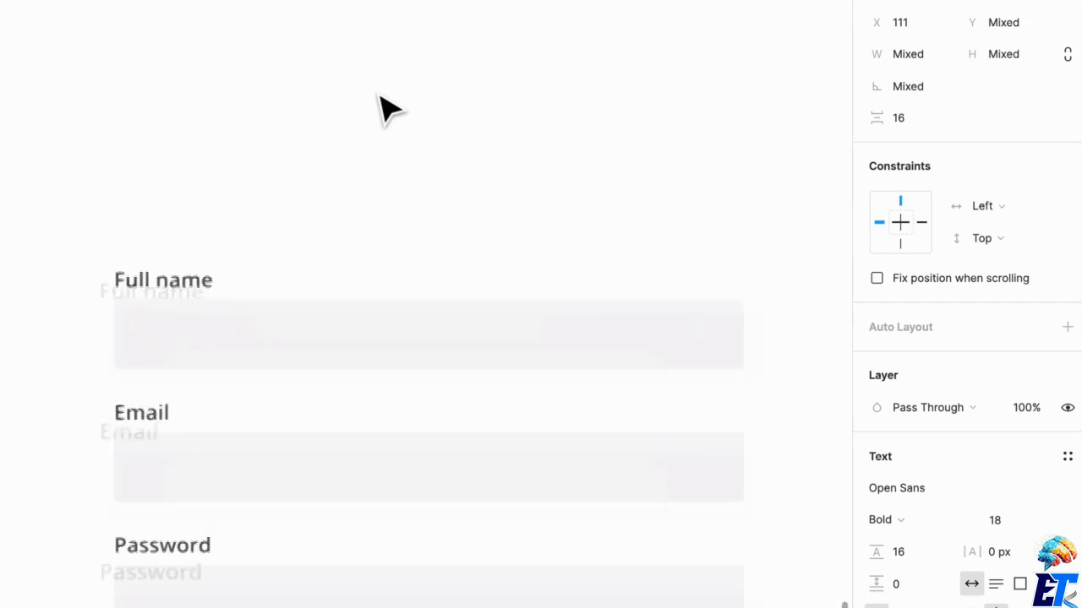
scroll(377, 144, down, 3)
click(376, 143)
click(106, 2)
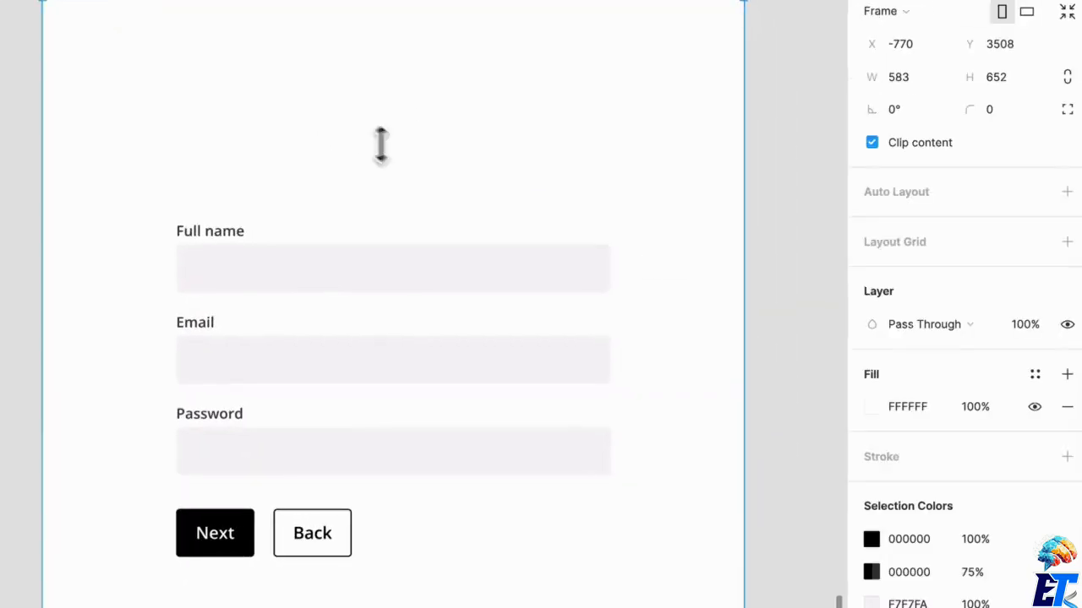
key(super+v)
drag(378, 511, 356, 166)
double_click(354, 163)
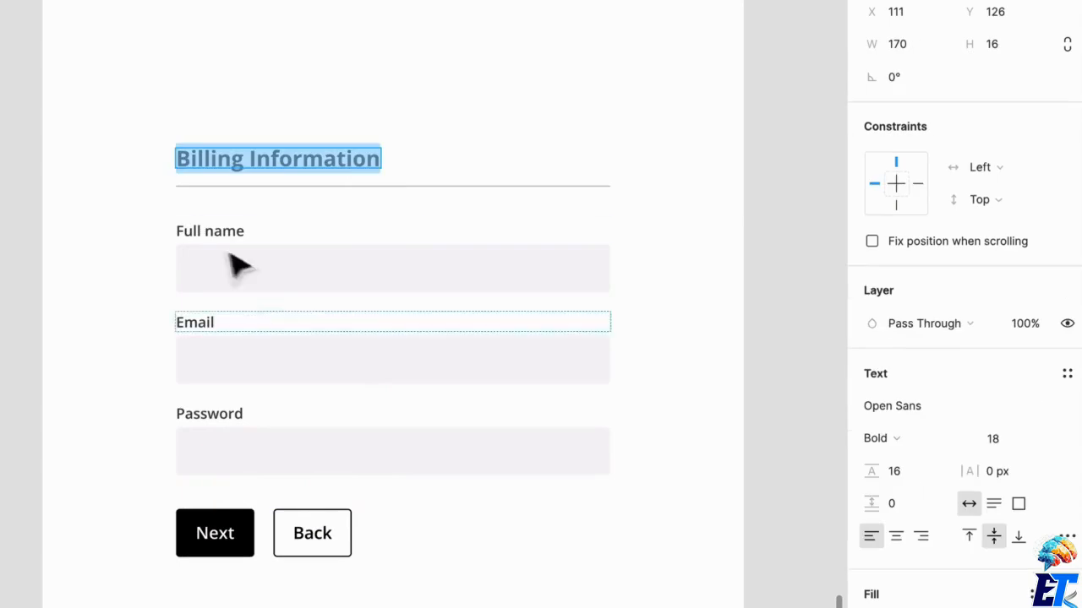
- Delete the Password field and move the Next and Back buttons up below the Email field, to Y 350
double_click(228, 418)
key(Escape)
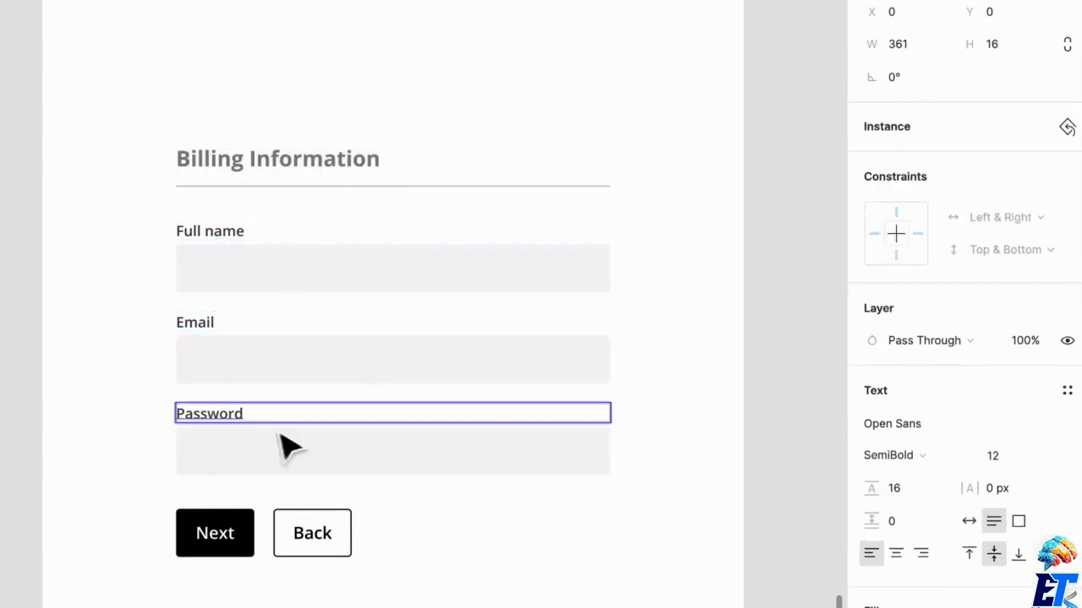
click(121, 439)
drag(133, 415, 297, 469)
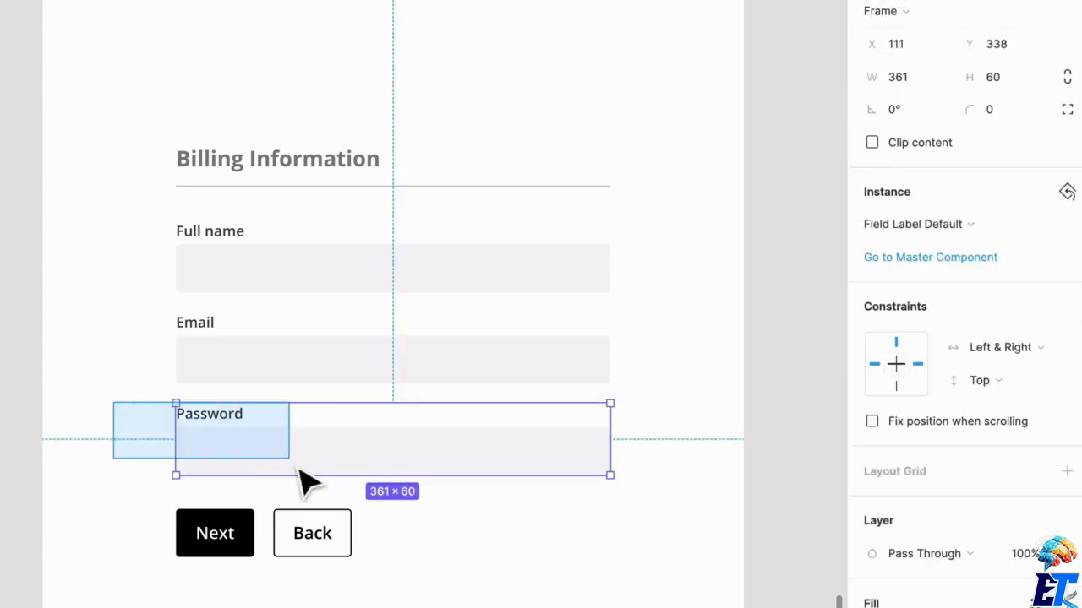
key(Delete)
drag(463, 607, 241, 453)
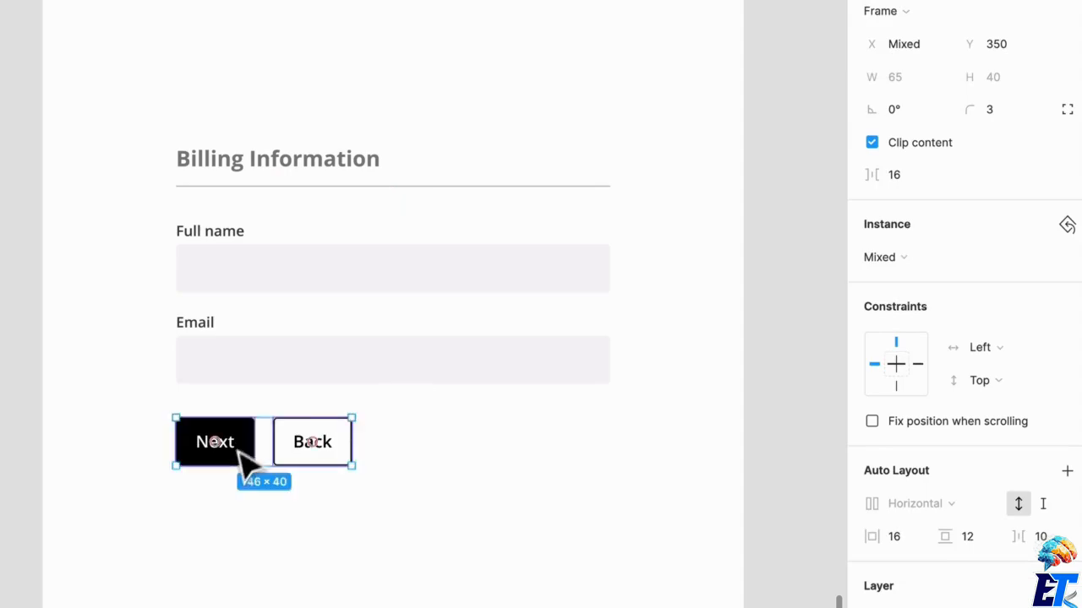
- Change the section heading's text to "Personal Information"
double_click(315, 157)
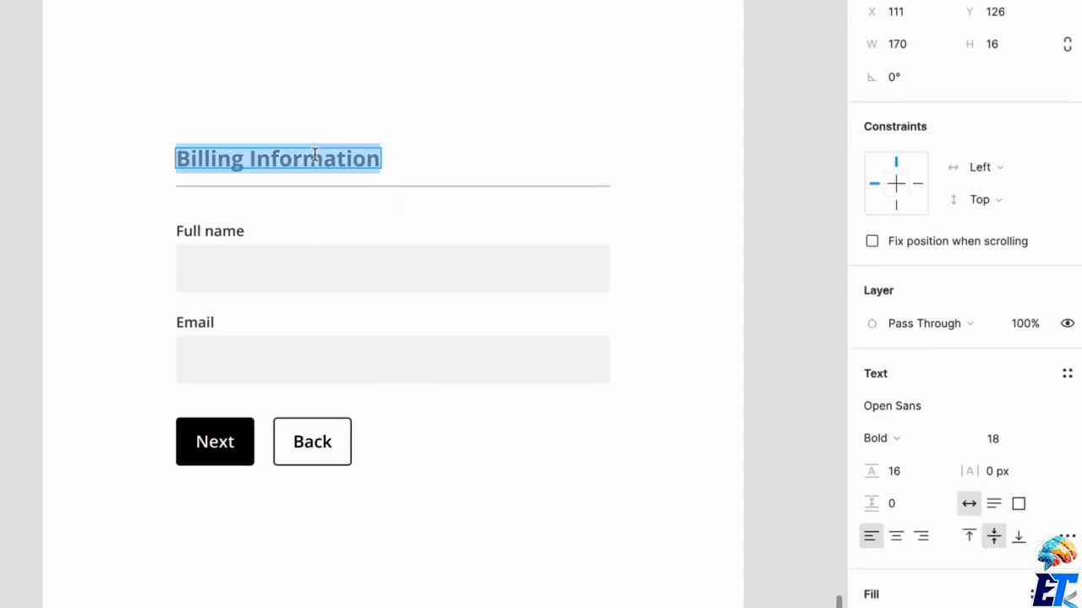
text(Personal Info)
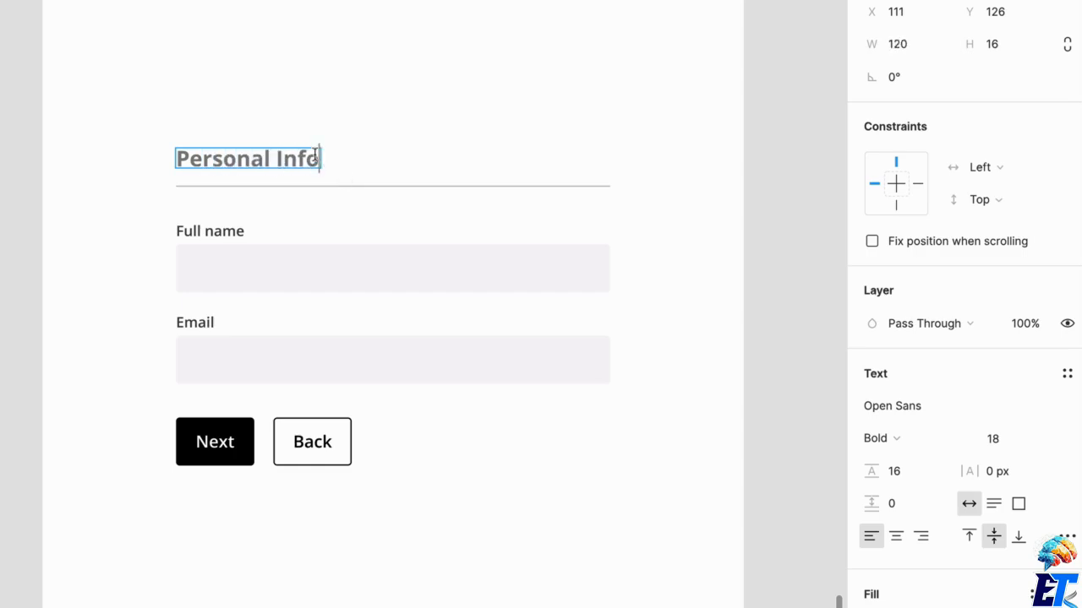
key(Escape)
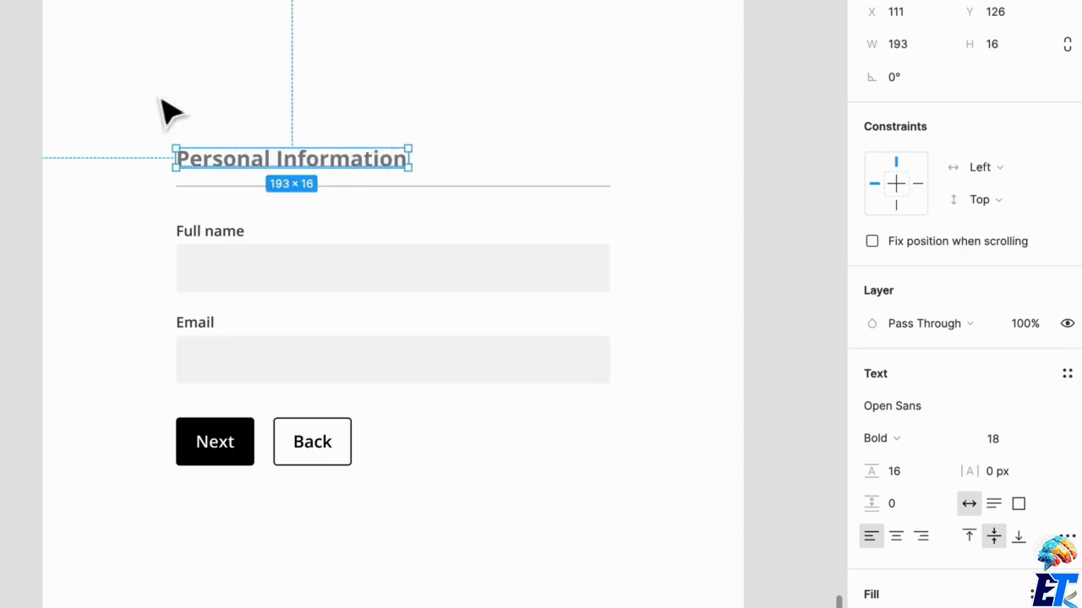
- Move the heading, divider line, both fields and both buttons down together to make room above the heading
drag(123, 94, 575, 569)
drag(538, 281, 542, 420)
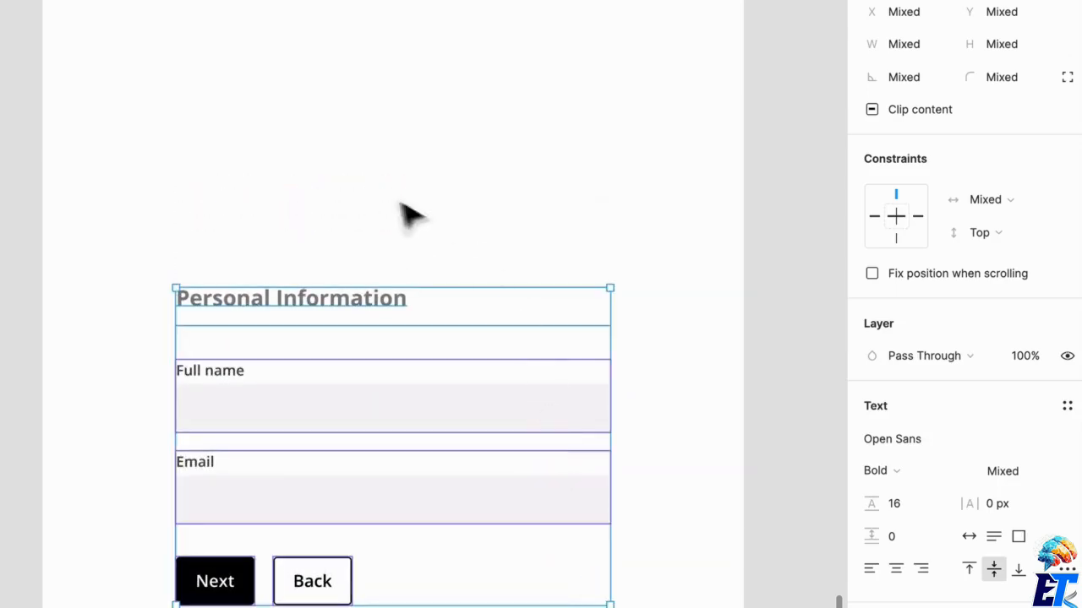
click(251, 195)
key(t)
drag(154, 135, 611, 150)
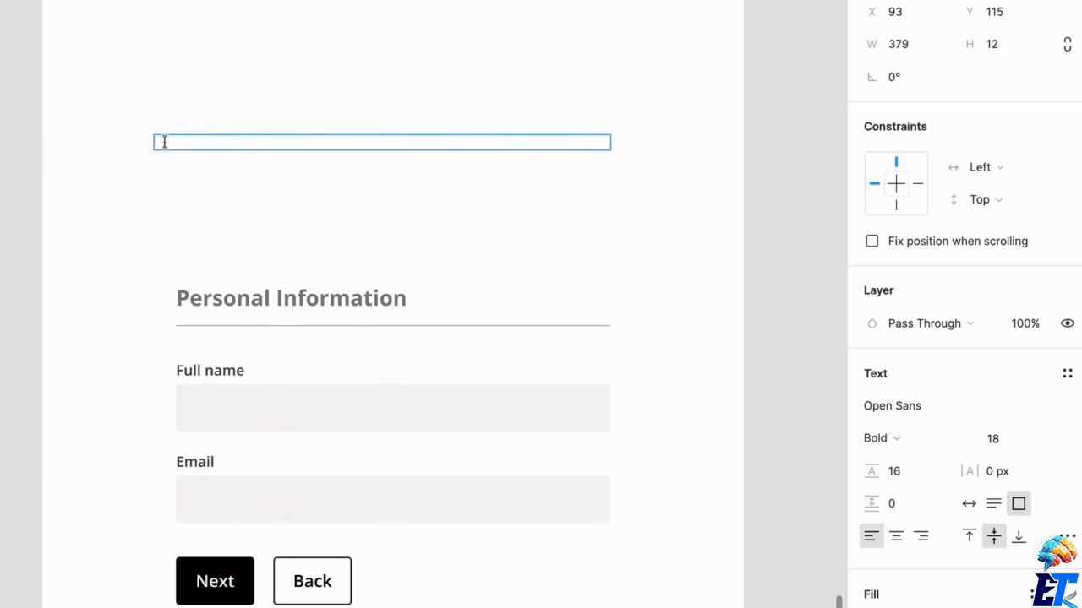
click(258, 225)
- Draw a thin grey rectangle about 361 × 7 px above the Personal Information heading, aligned with both edges of the fields
key(r)
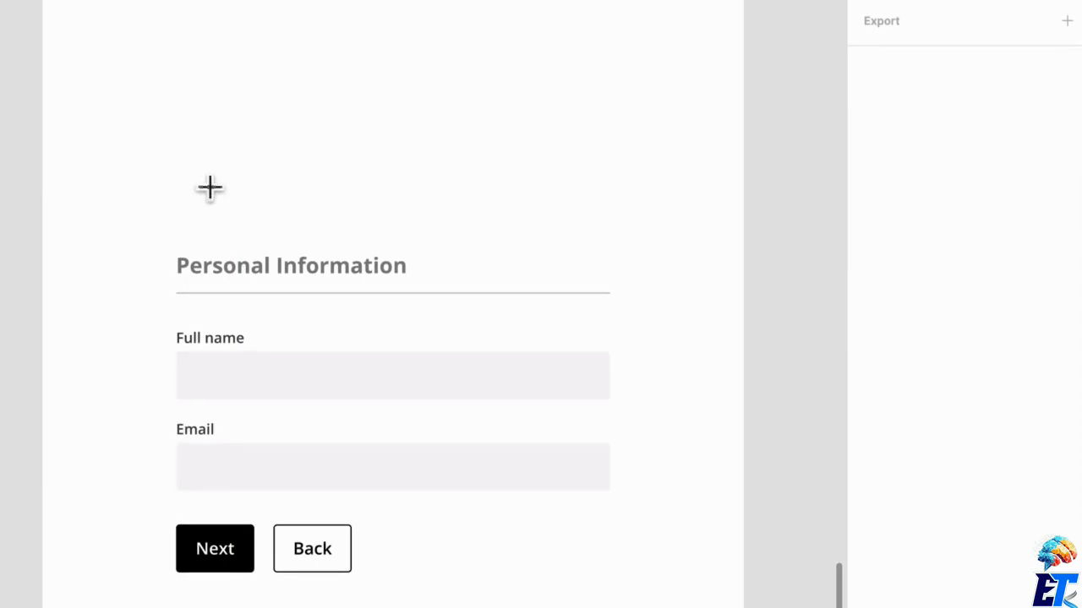
drag(169, 138, 610, 142)
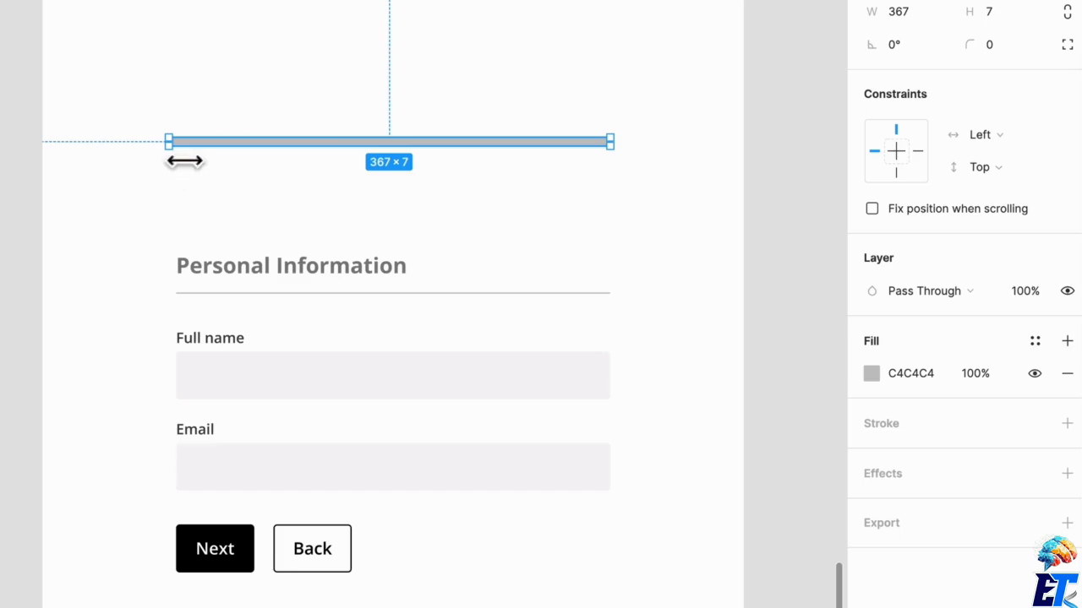
drag(185, 161, 195, 159)
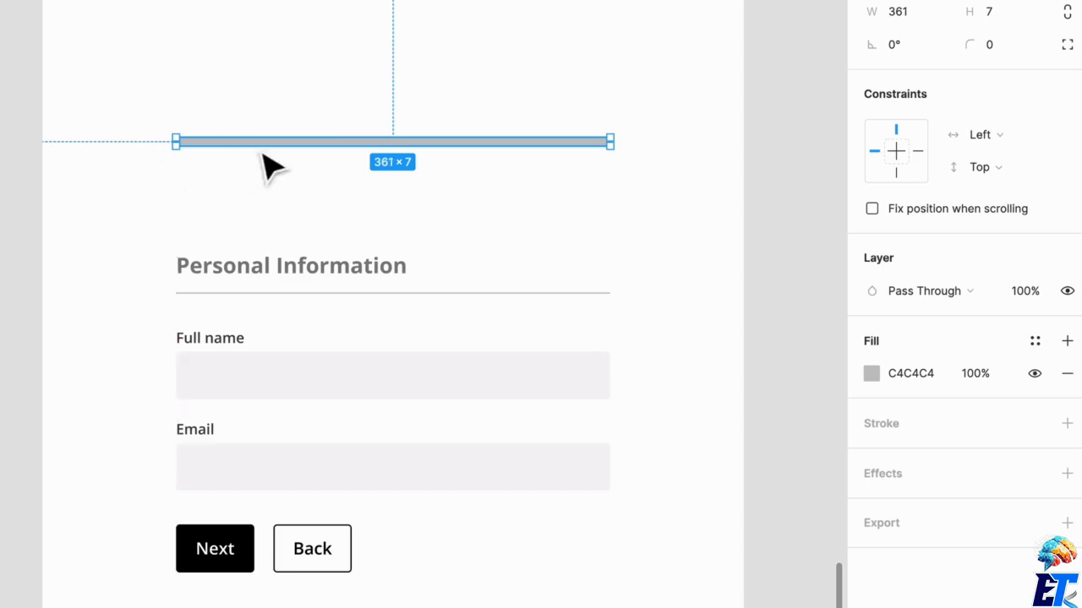
drag(263, 154, 258, 197)
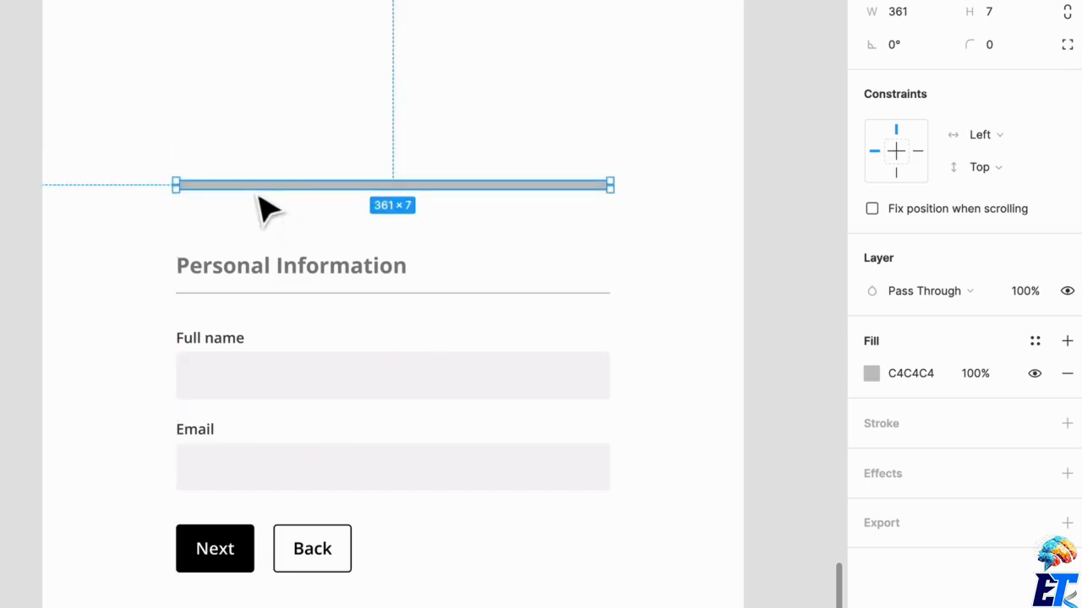
- Round the thin rectangle's corners with radius 100 and set its fill to 000000 at 10% opacity
click(998, 50)
text(100)
key(Return)
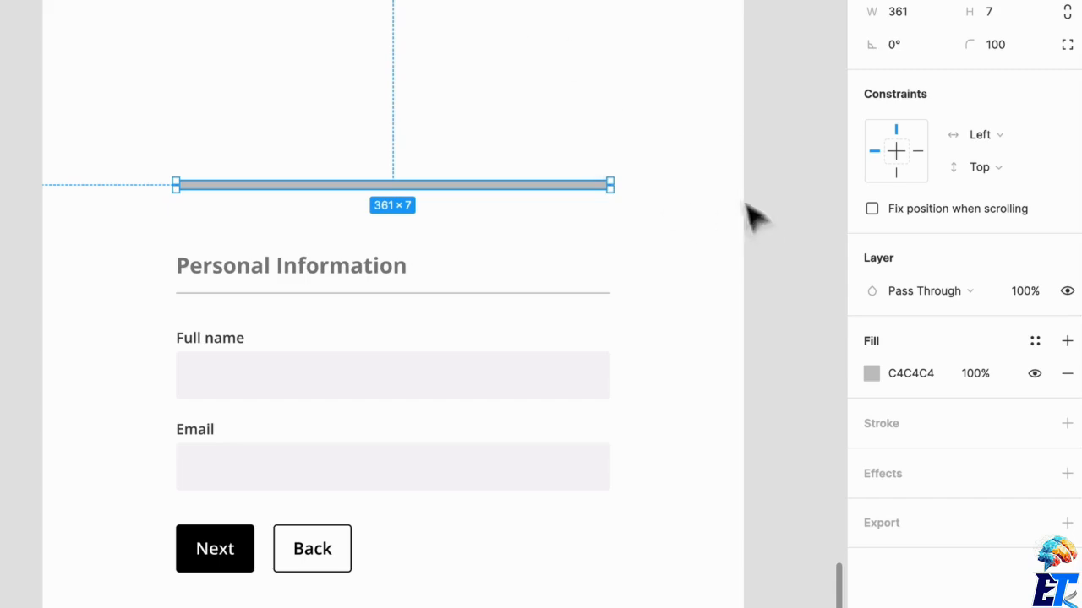
click(875, 376)
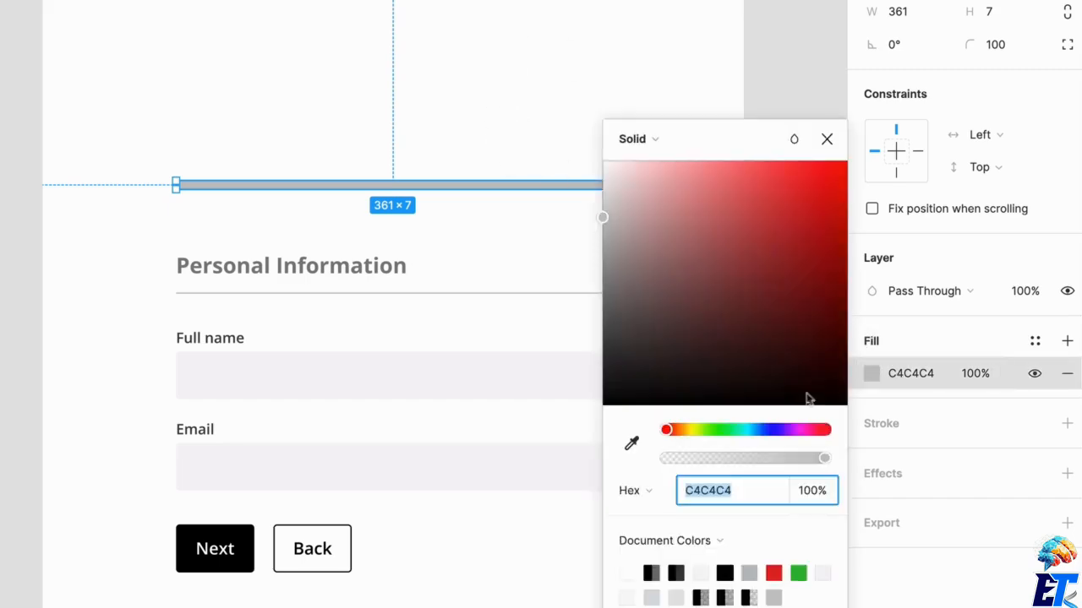
drag(807, 399, 551, 483)
click(974, 385)
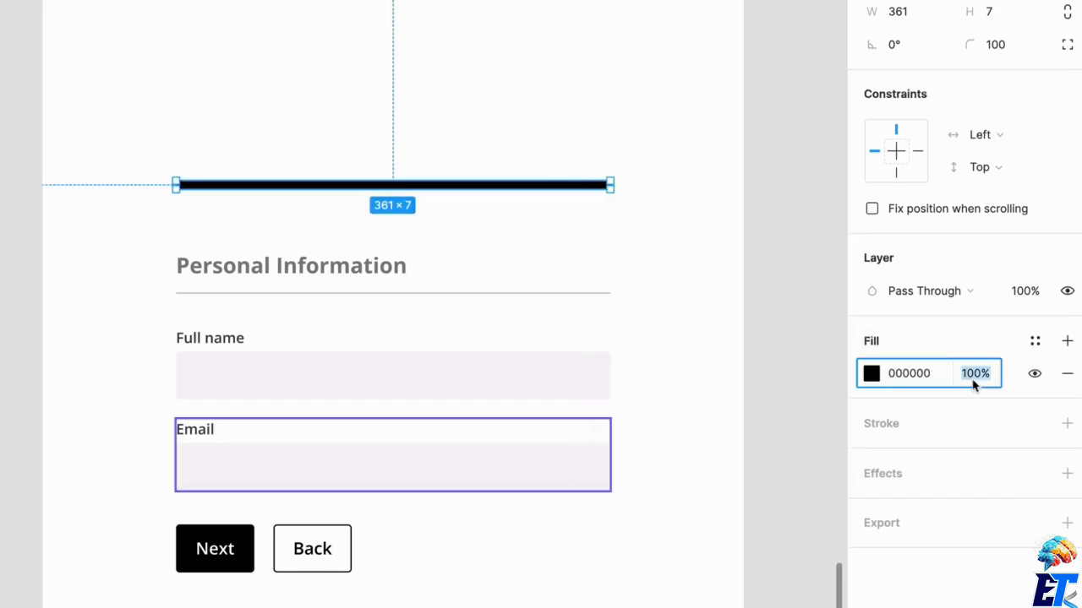
key(Return)
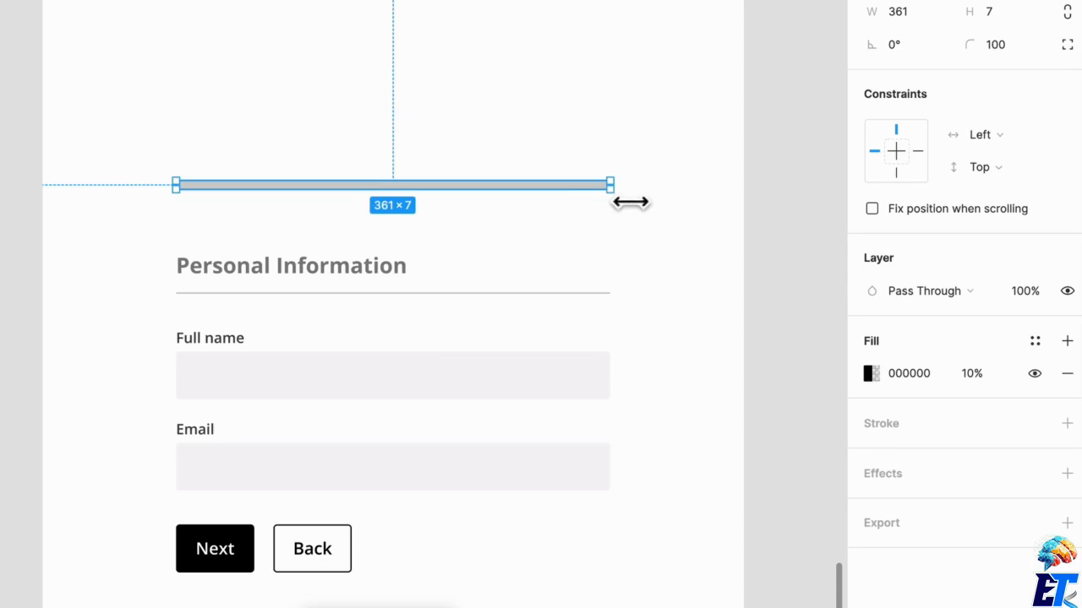
- Overlay a copy of the bar on its left end, shortened to about 74 px wide, and fill it with the document's green
drag(630, 202, 283, 210)
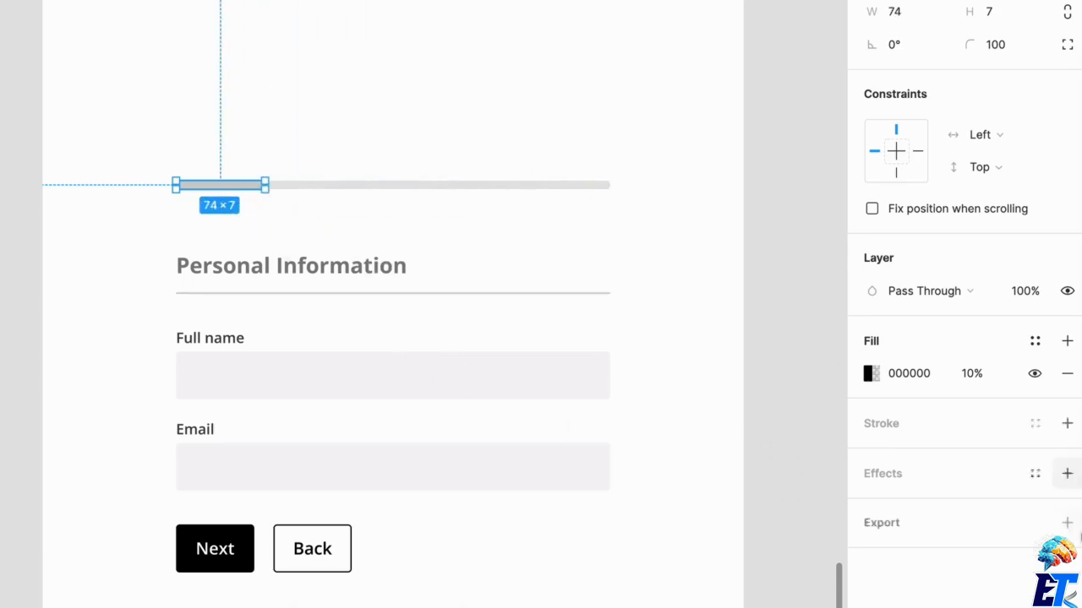
click(866, 377)
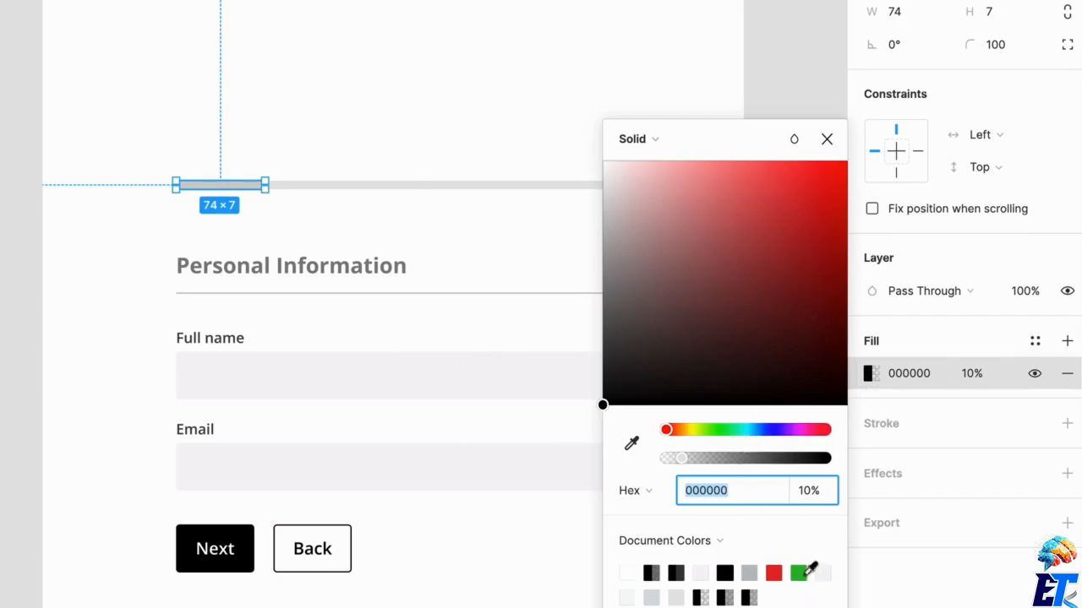
click(801, 574)
click(412, 38)
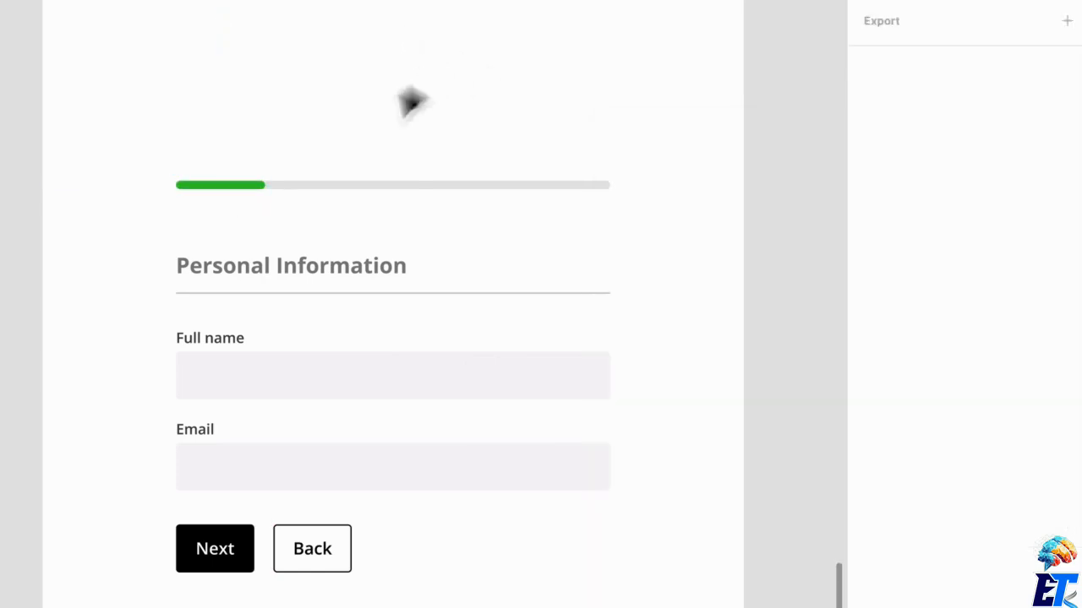
- Lengthen the green bar to roughly a third of the track and shorten the grey track slightly at its right end
click(265, 186)
drag(290, 198, 352, 208)
click(353, 114)
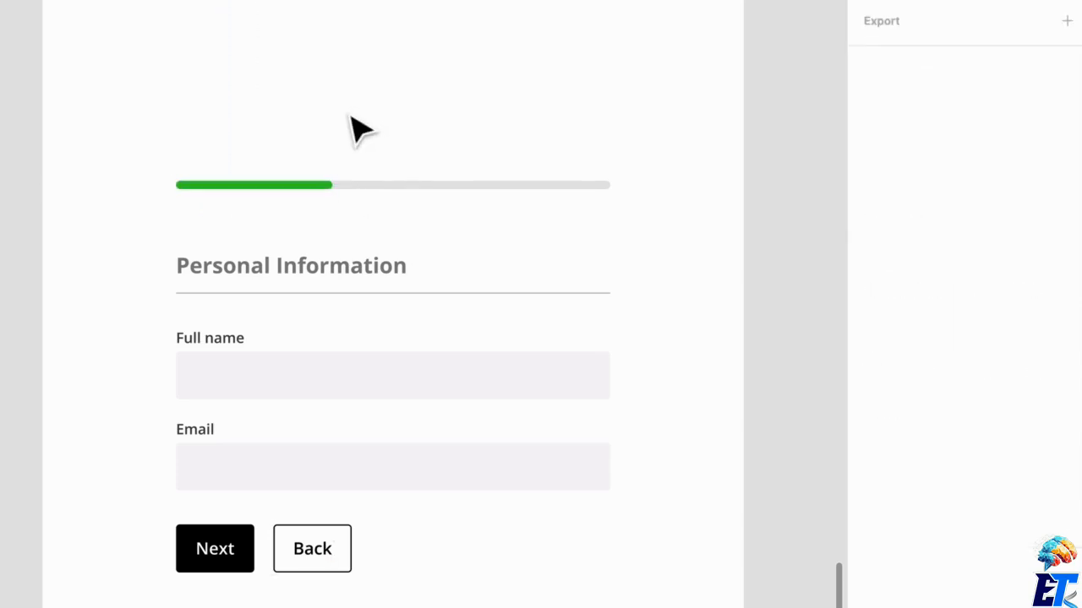
scroll(609, 133, right, 2)
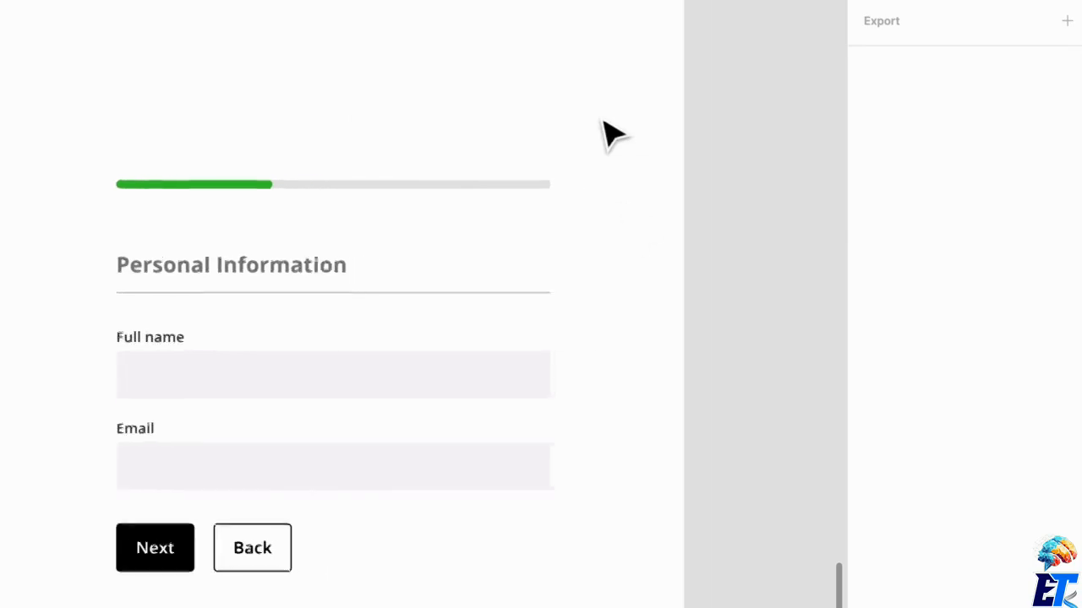
click(545, 185)
drag(575, 207, 524, 205)
click(606, 206)
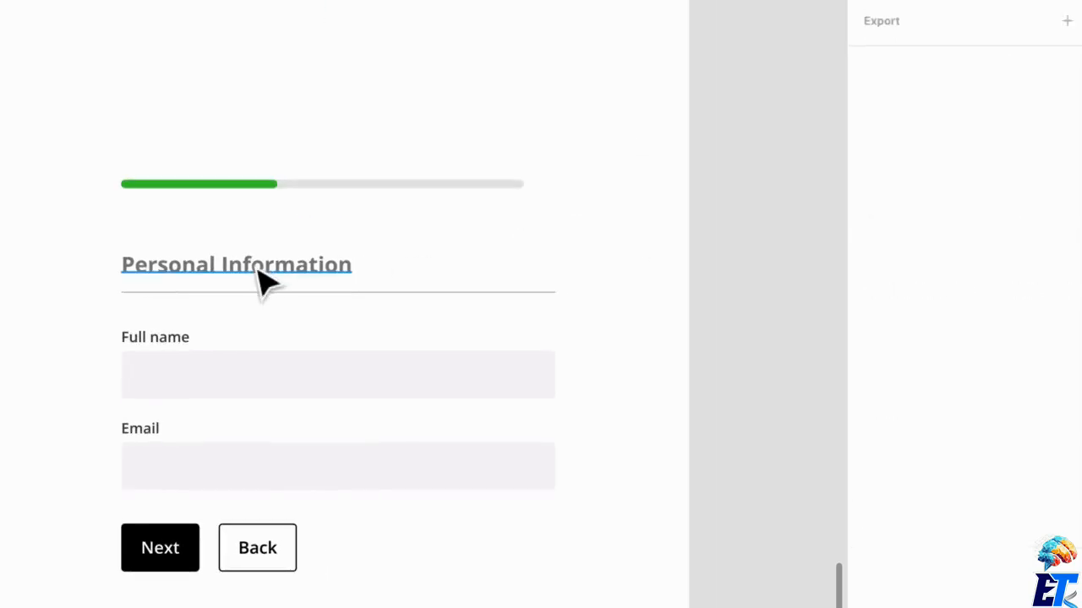
- Copy the Personal Information heading up onto the progress bar and change the copy's text to "33%"
drag(271, 276, 476, 199)
double_click(542, 178)
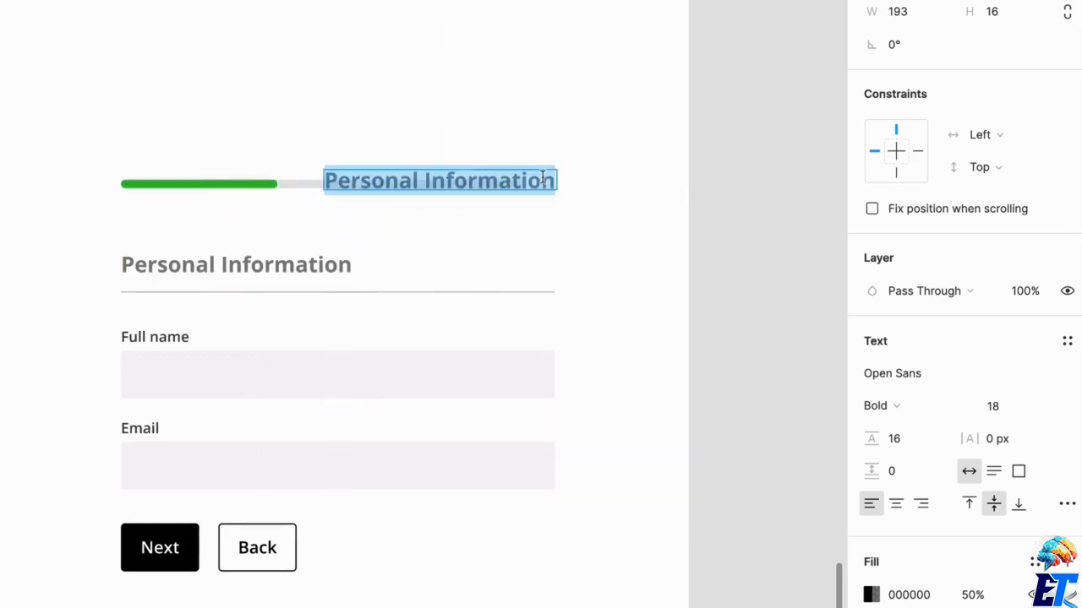
text(33%)
key(Escape)
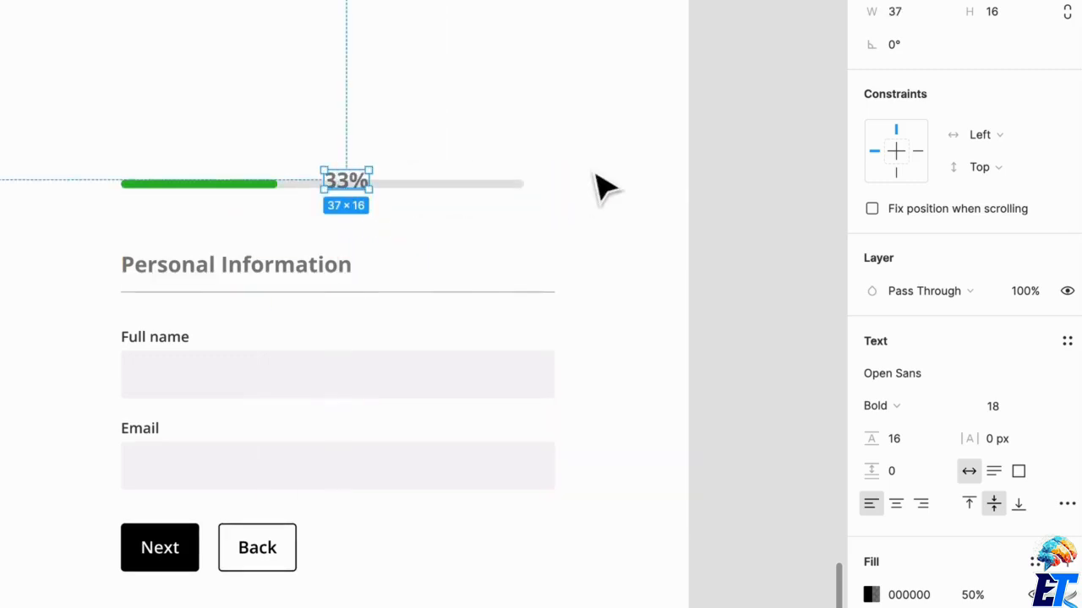
- Format the 33% label as 14 px ExtraBold with fill 0E0E0E at 50% opacity
click(992, 405)
click(1032, 382)
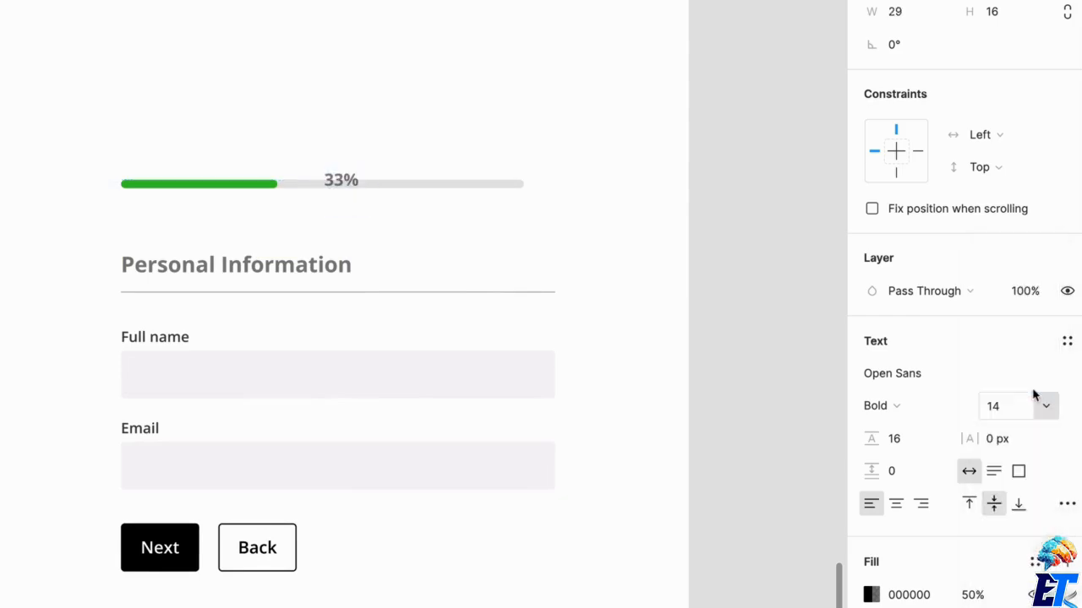
click(876, 404)
click(901, 429)
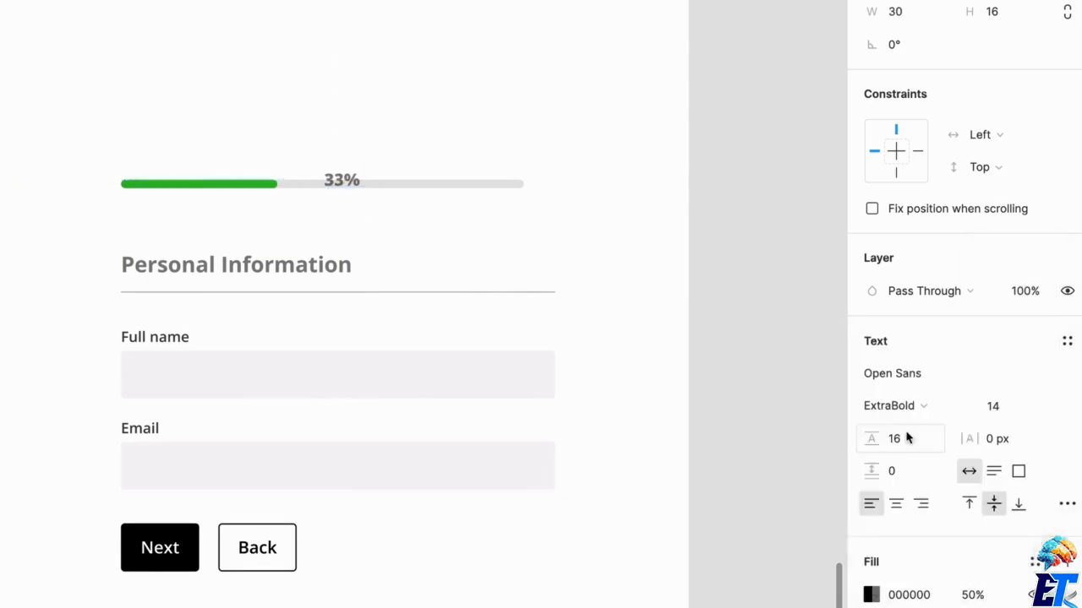
click(874, 598)
scroll(873, 599, down, 1)
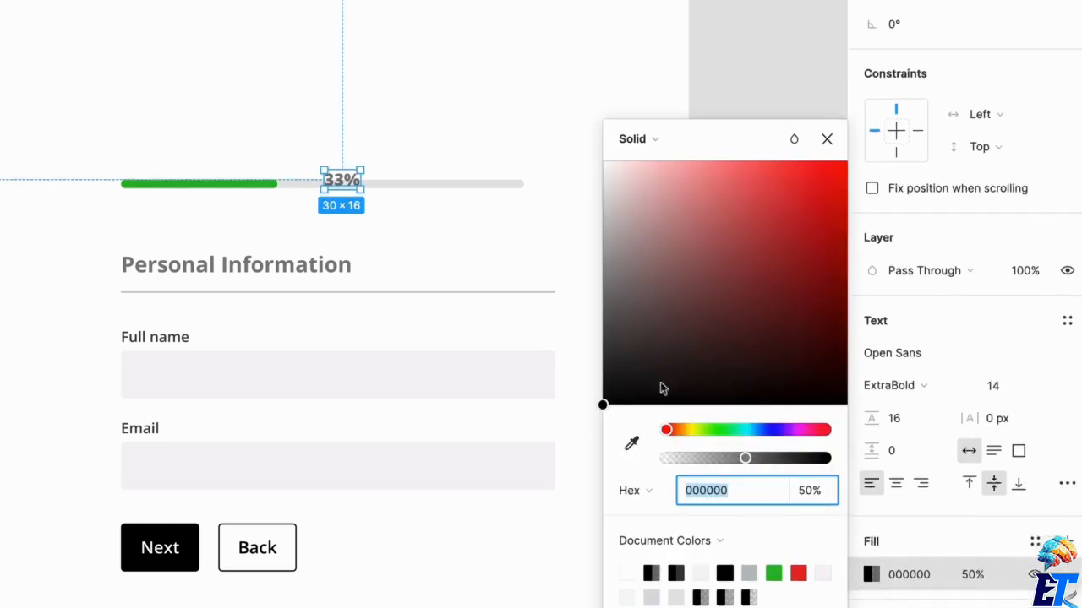
drag(664, 386, 602, 392)
click(353, 246)
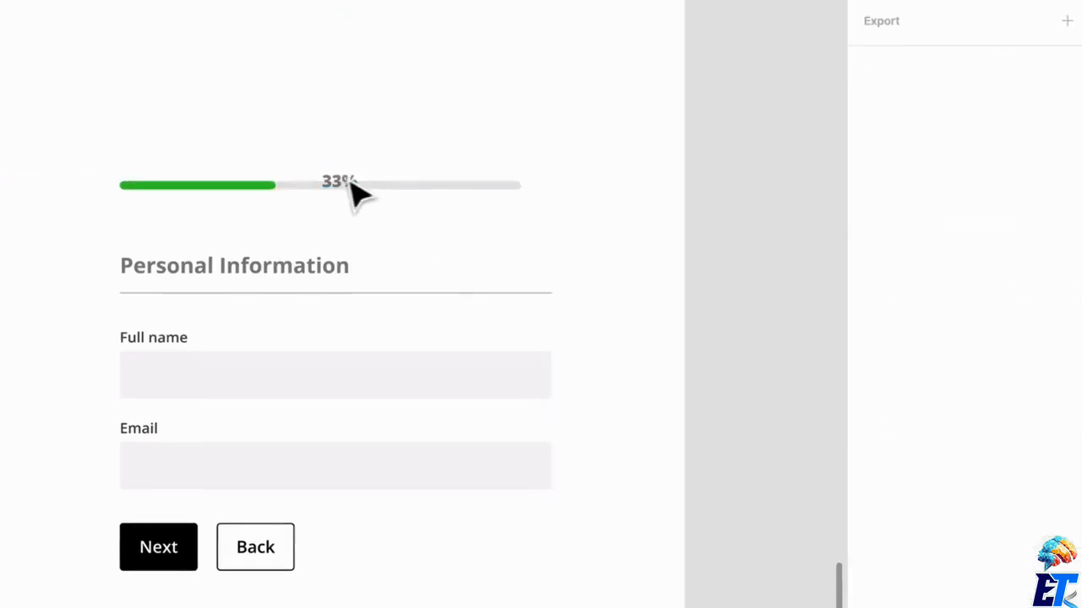
- Fit the 33% label beside a shortened track, flush with the fields' right edge, and move the progress bar down nearer the heading
drag(351, 181, 555, 189)
click(594, 278)
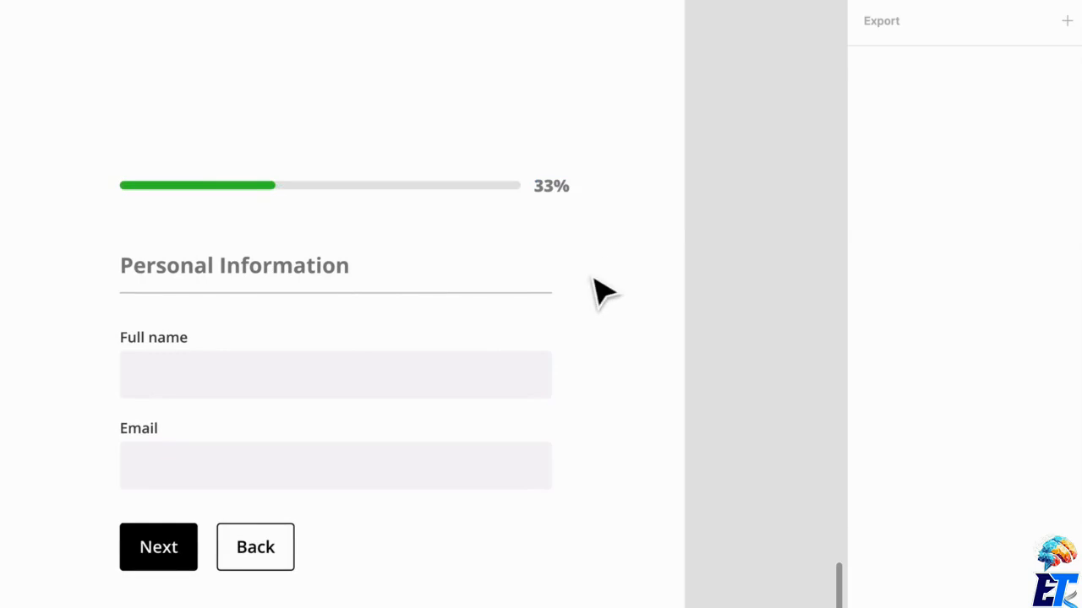
click(512, 189)
drag(520, 186, 236, 220)
click(567, 195)
click(606, 266)
click(285, 169)
- Duplicate the Demonstration frame containing the progress bar form beside the original
scroll(279, 165, down, 3)
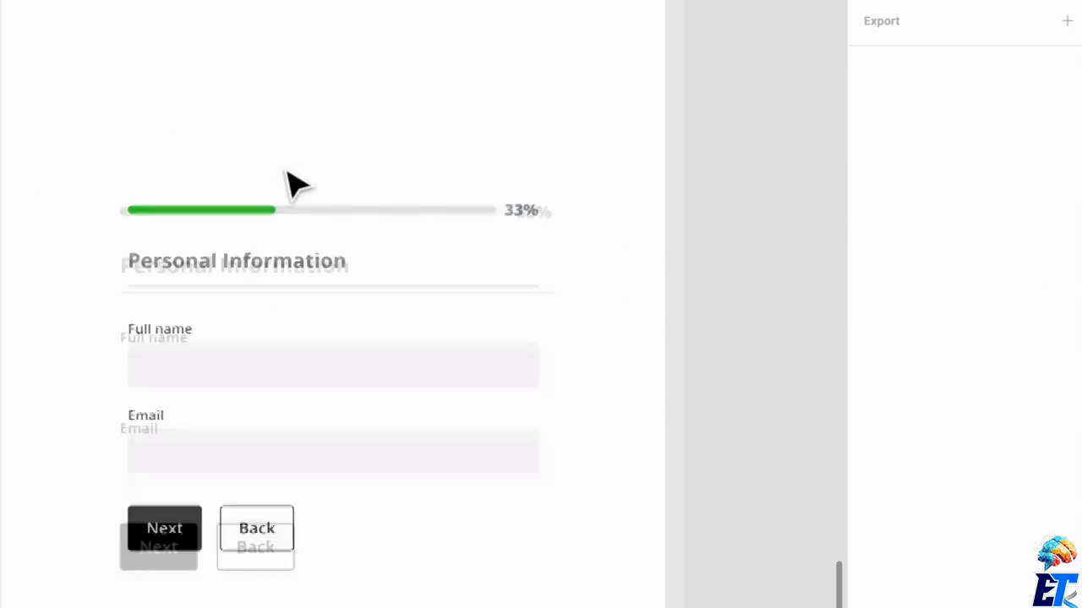
click(128, 23)
key(ctrl+d)
scroll(648, 212, right, 5)
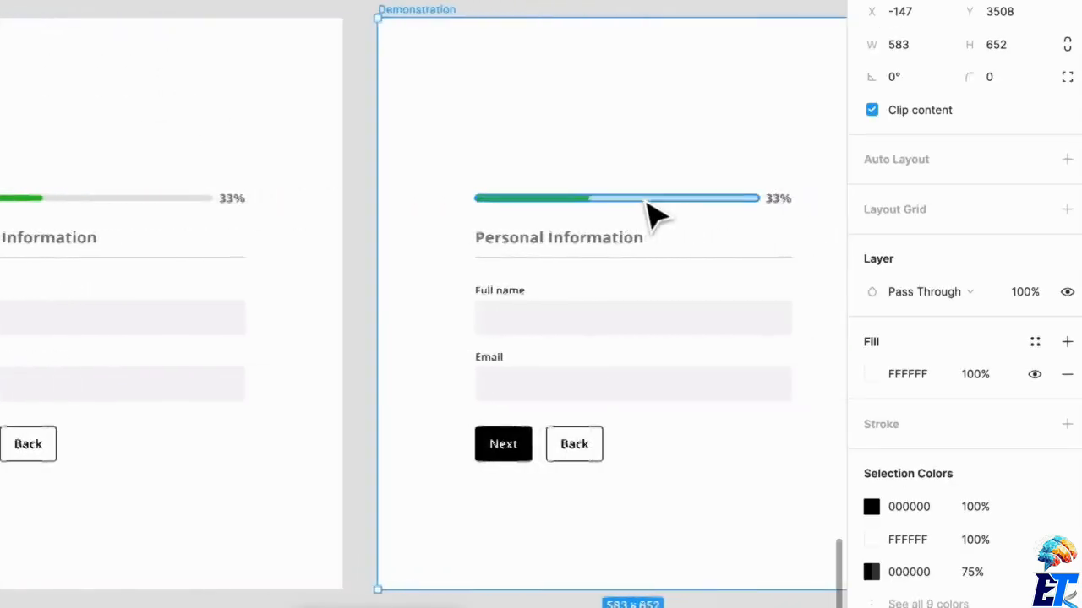
- In the new frame, replace the progress bar with a row of three evenly spaced green segments, each 112 × 7 px
click(458, 104)
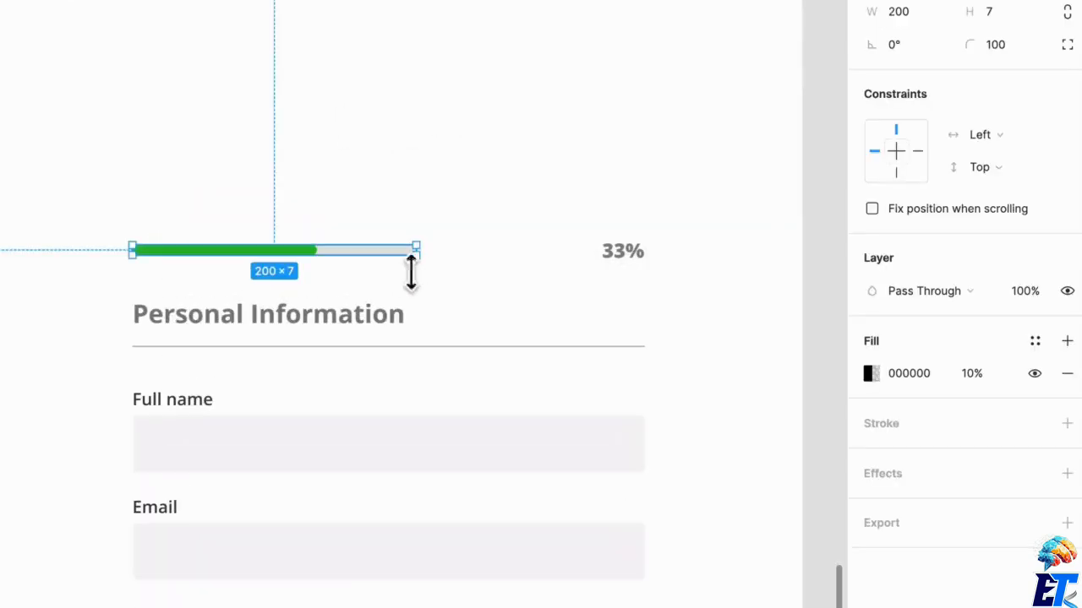
drag(415, 261, 526, 212)
drag(301, 261, 502, 176)
key(ctrl+d)
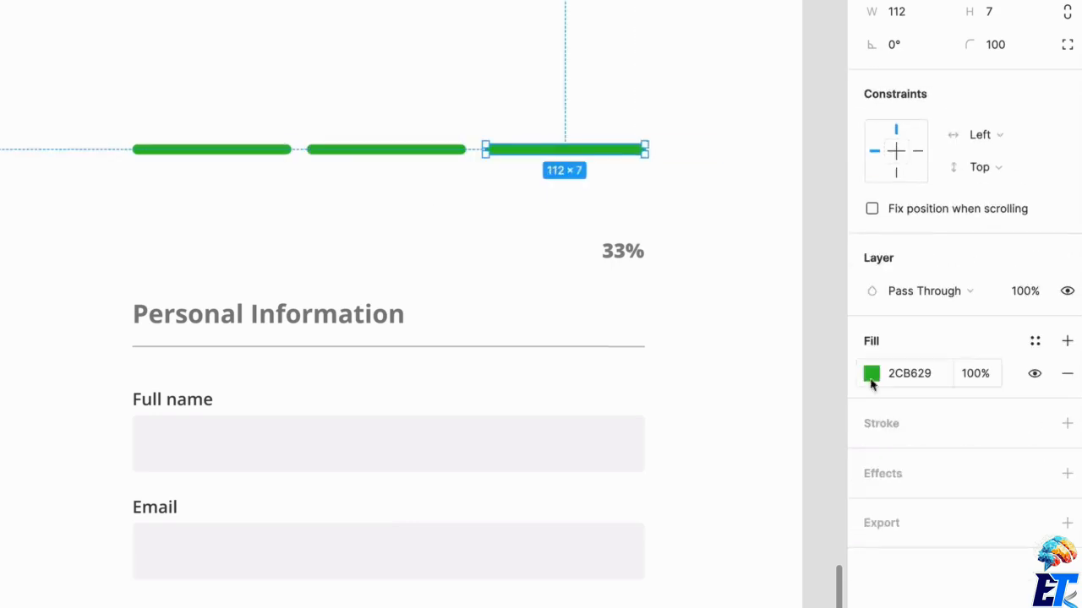
- Sample the light grey F7F7FA from the form as the third segment's fill
click(871, 379)
click(628, 444)
click(469, 460)
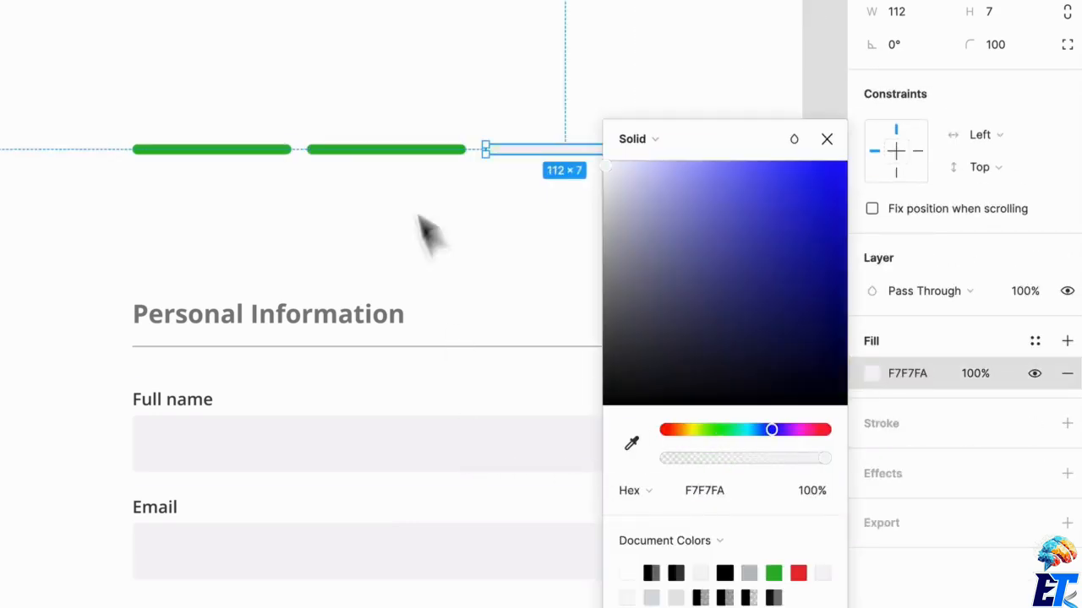
click(440, 205)
click(602, 150)
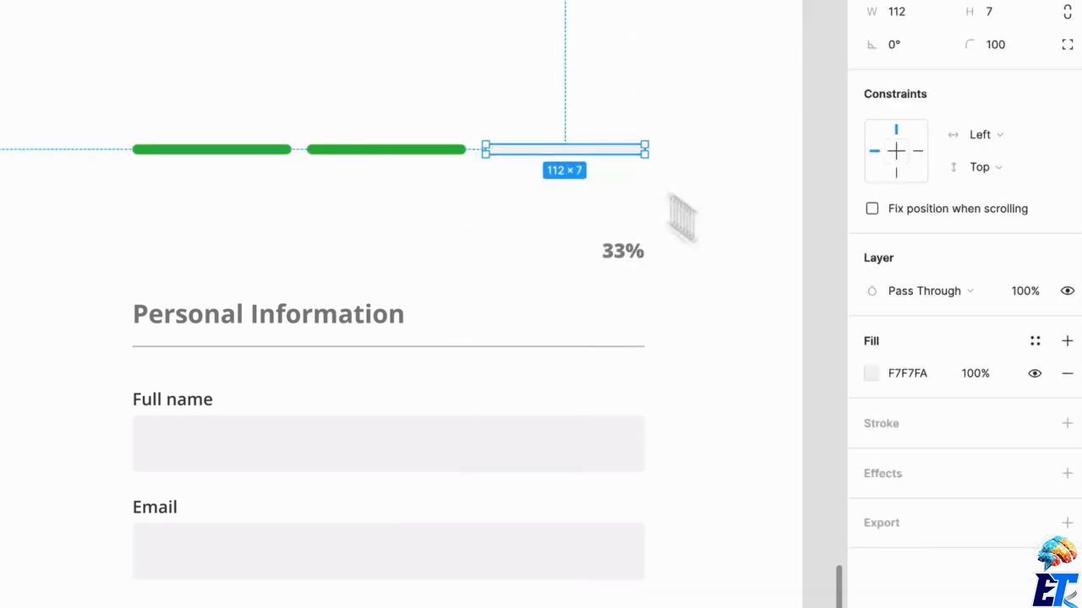
- Set the third segment's fill to 000000 at 10% opacity
click(871, 374)
text(000000)
key(Return)
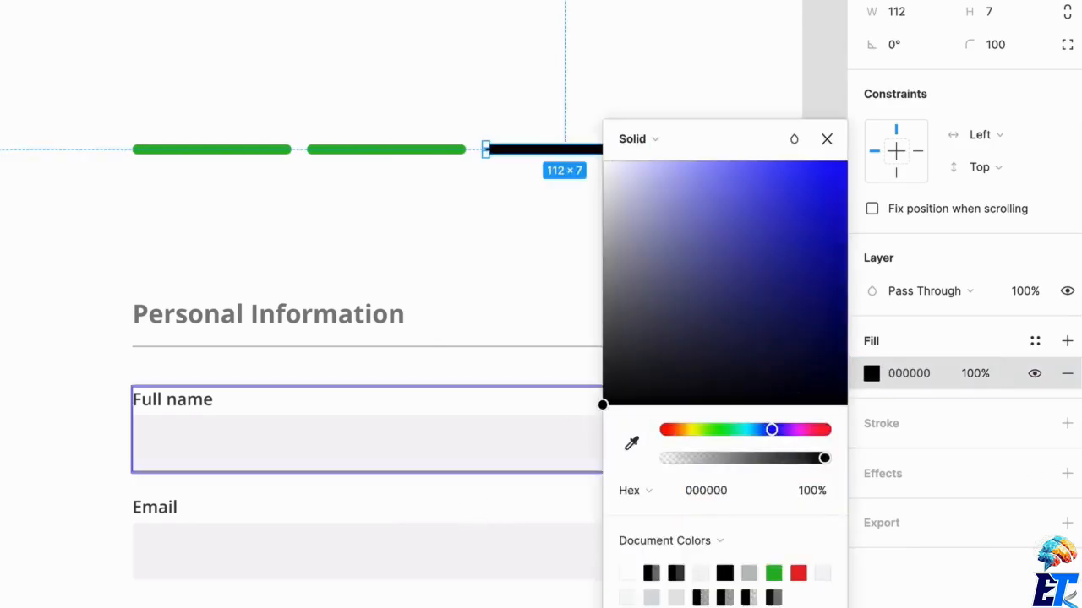
click(807, 495)
text(10)
key(Return)
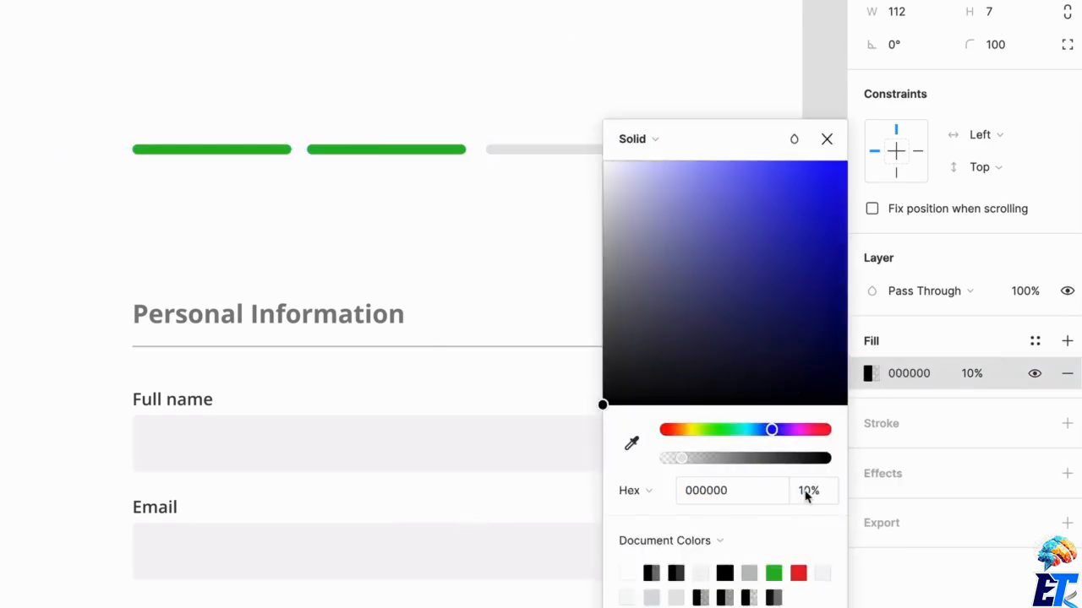
click(448, 254)
- Move the three segments down together toward the heading and place the 33% label above the first segment
drag(641, 208, 144, 114)
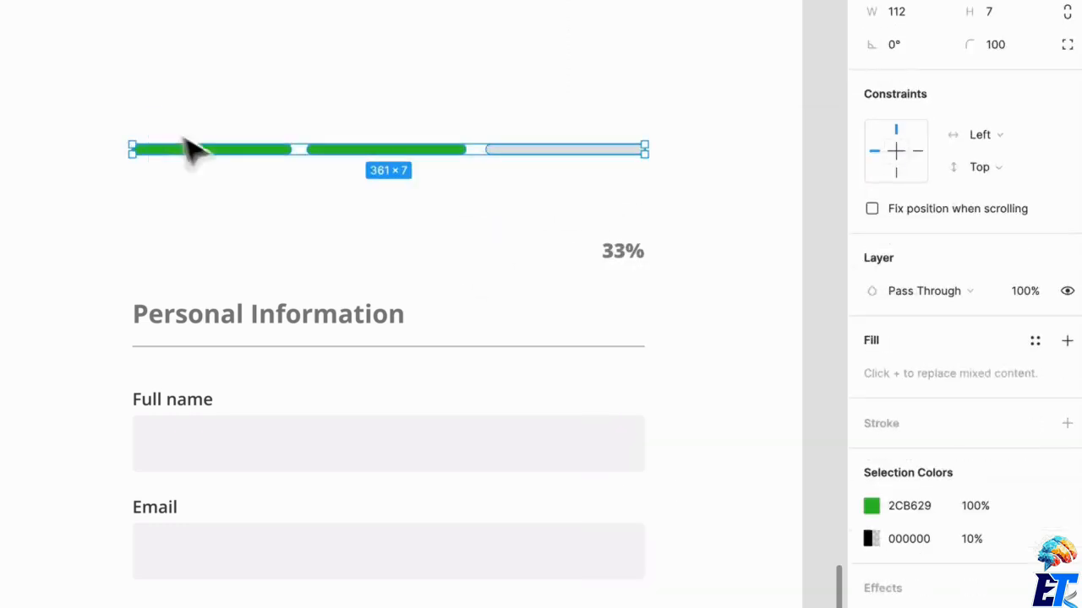
drag(237, 175, 242, 237)
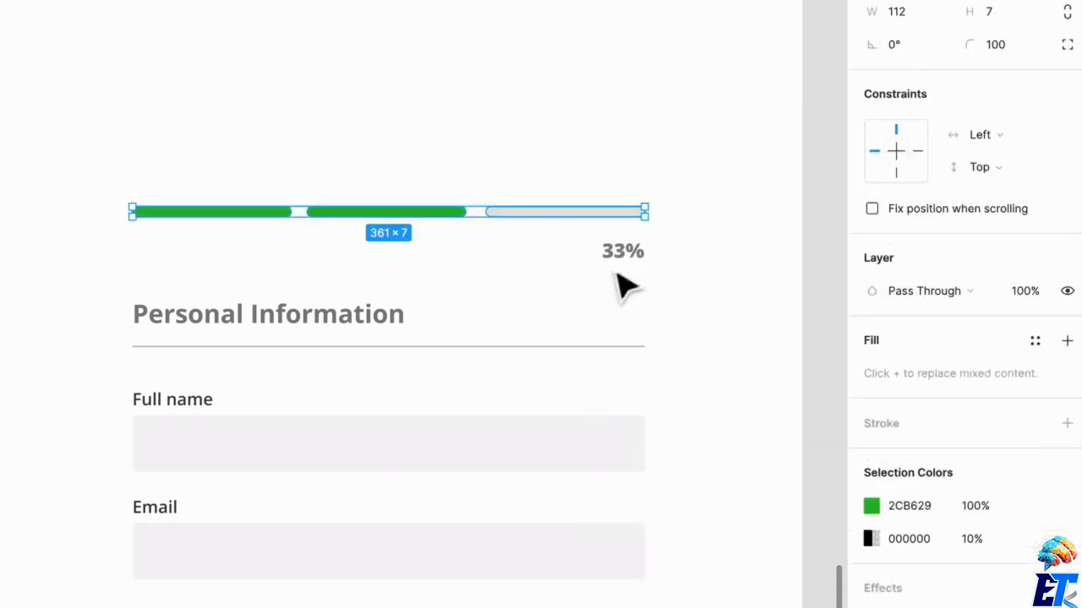
drag(626, 254, 162, 191)
double_click(149, 171)
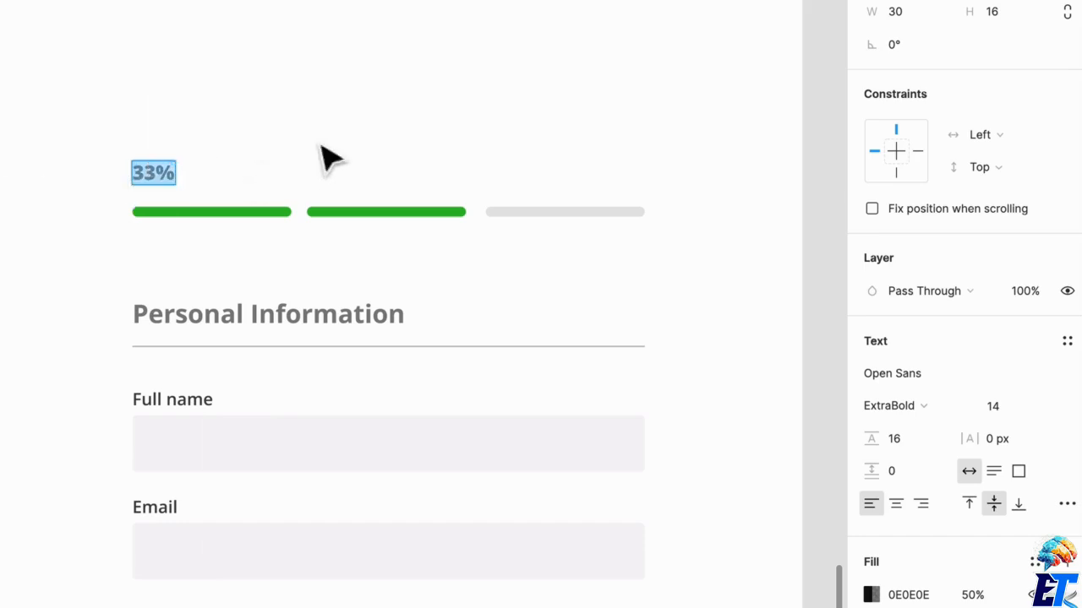
key(Escape)
- Fill the middle segment with the grey E6E6E6 sampled from the third segment
click(370, 213)
key(i)
click(512, 247)
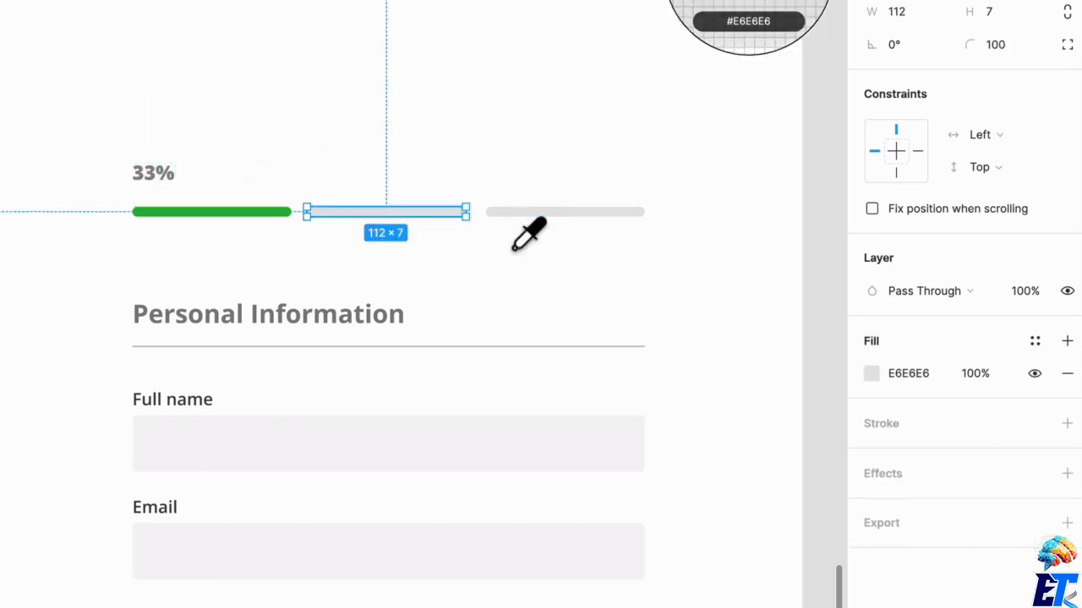
key(Escape)
- Change the 33% label's text to "Personal info" and format it as 12 px Bold
double_click(148, 173)
text(Personal info)
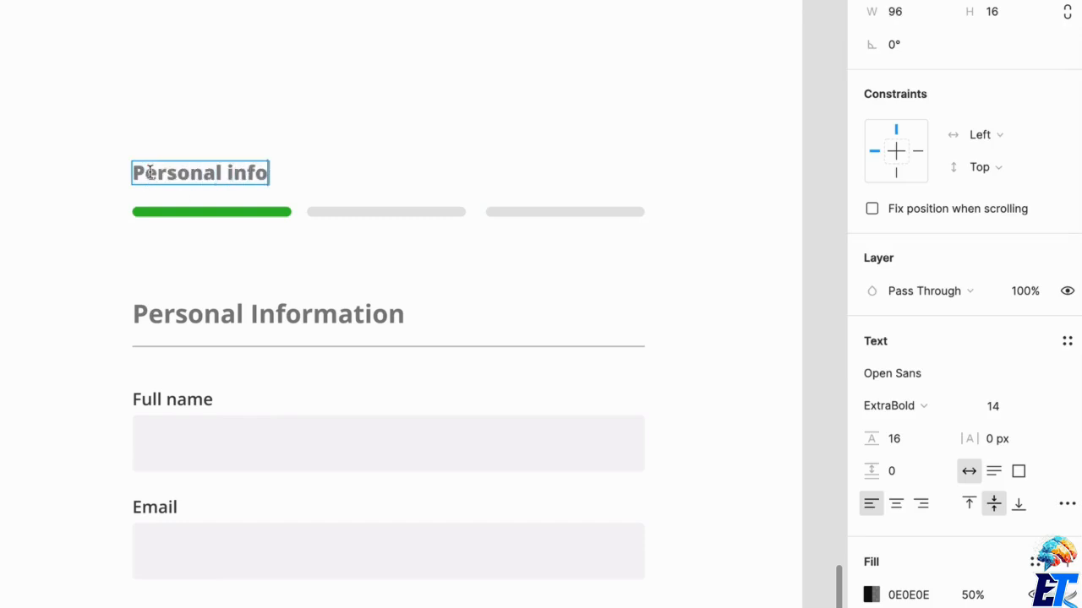
key(ctrl+a)
click(894, 408)
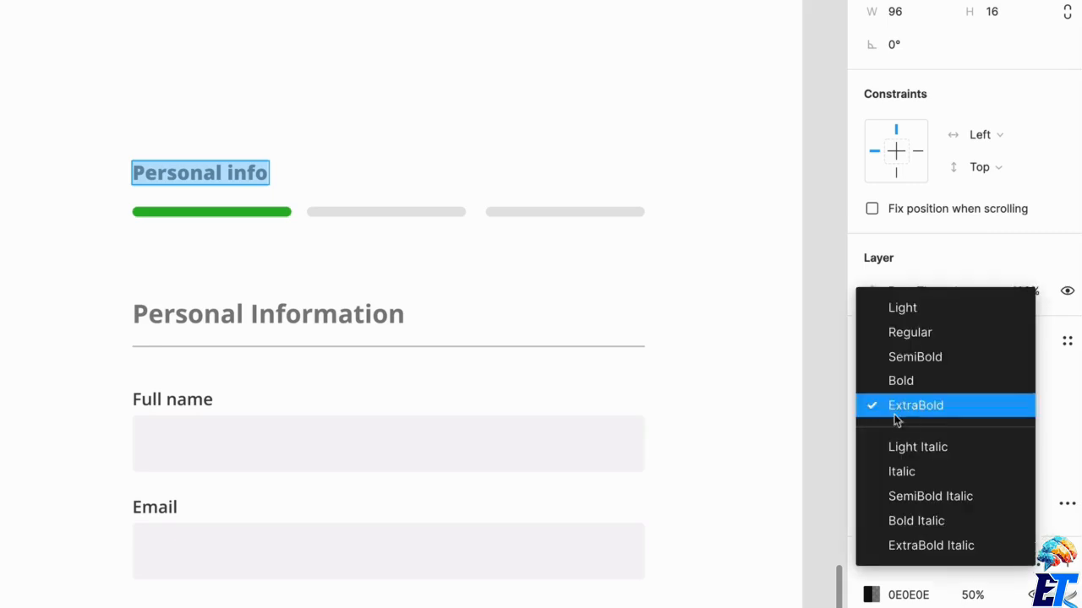
click(921, 382)
click(1035, 409)
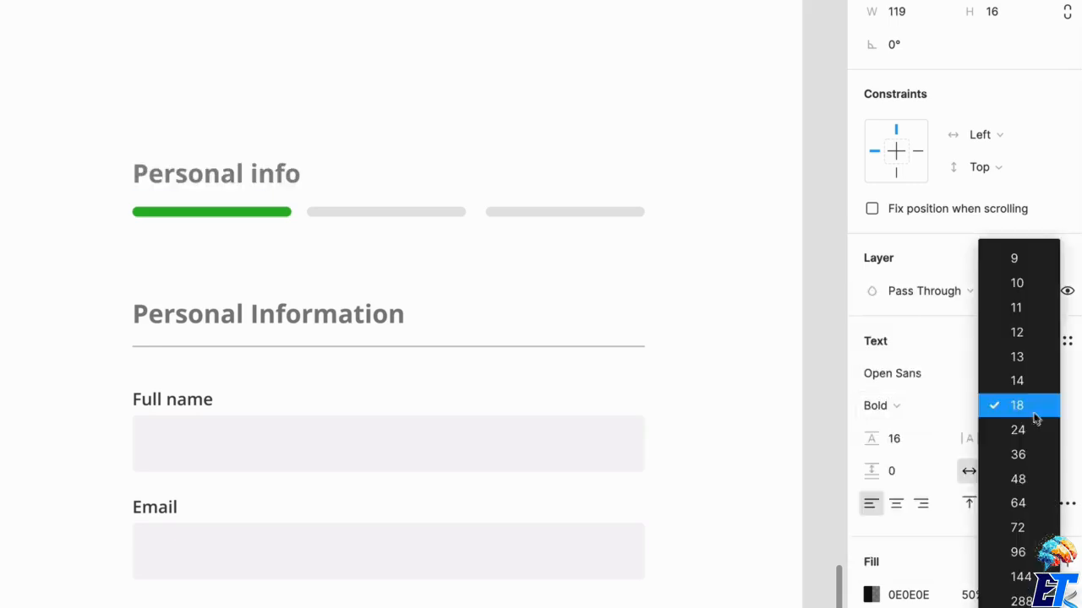
click(1002, 333)
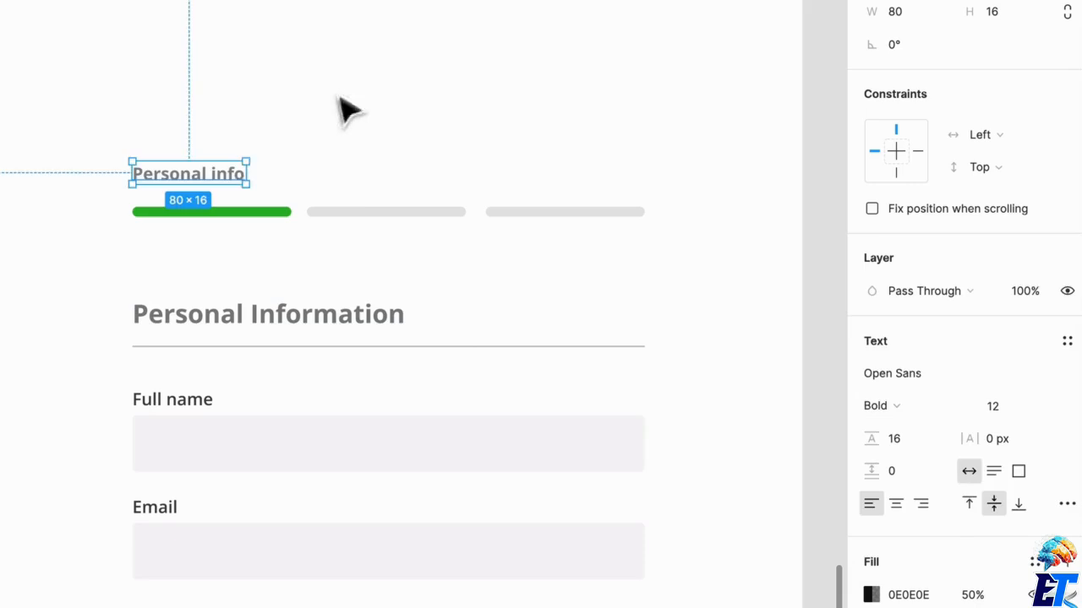
- Copy the Personal info label above the middle segment and change the copy's text to "Payment"
drag(219, 181, 453, 188)
key(Return)
text(Payment)
click(433, 129)
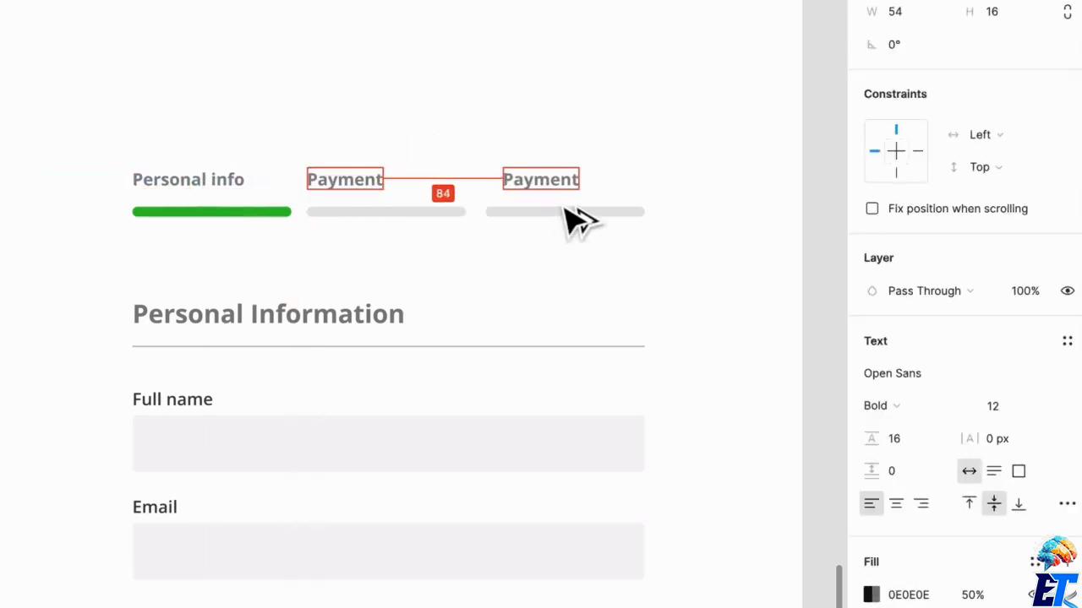
- Place the copy of the Payment label above the third segment, aligned with its start, and change its text to "Shipping"
drag(567, 211, 544, 198)
key(Return)
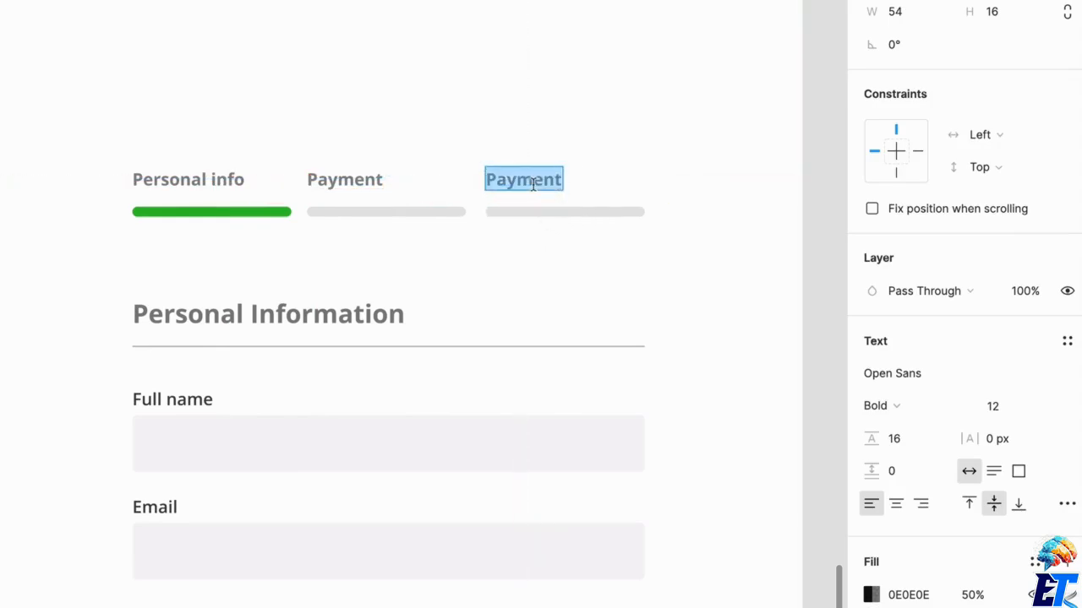
text(Shipping)
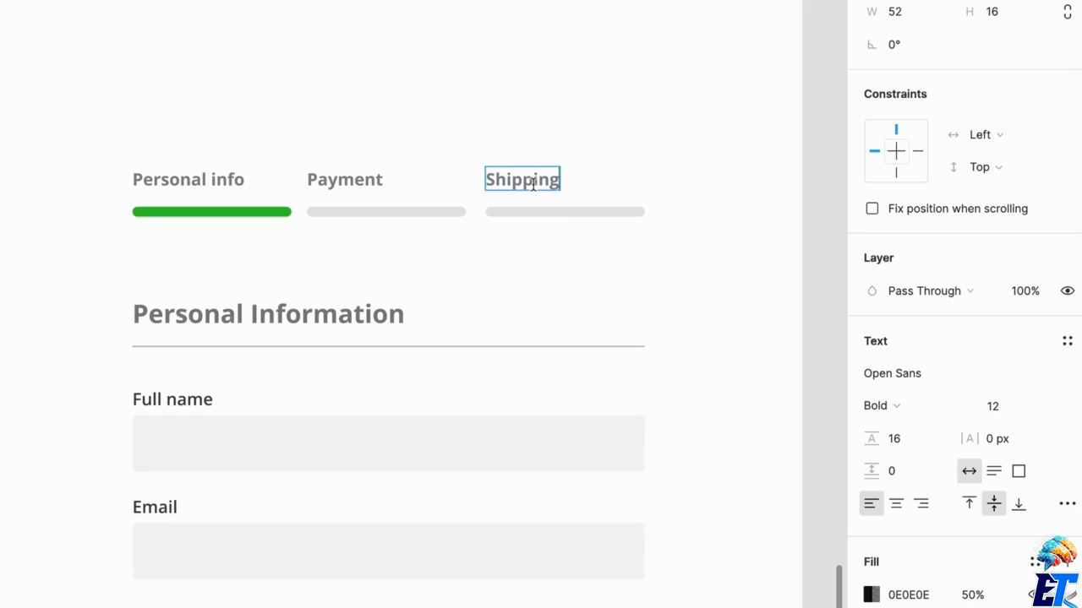
click(534, 57)
- Duplicate the Demonstration frame that contains the three-segment labelled progress bar
scroll(299, 254, down, 3)
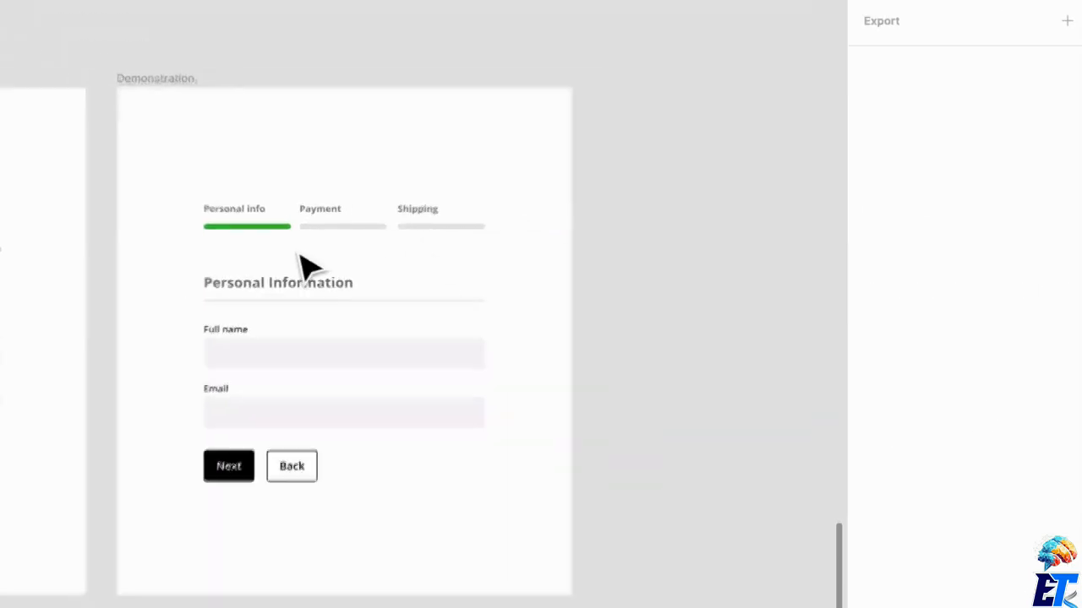
scroll(299, 254, left, 4)
click(359, 89)
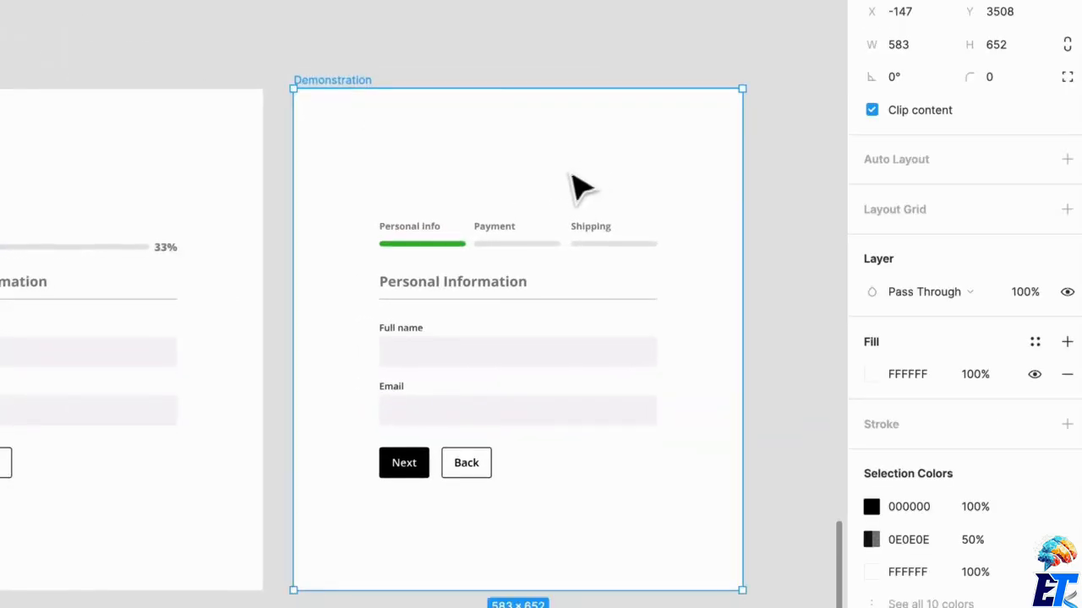
key(ctrl+d)
scroll(572, 174, right, 6)
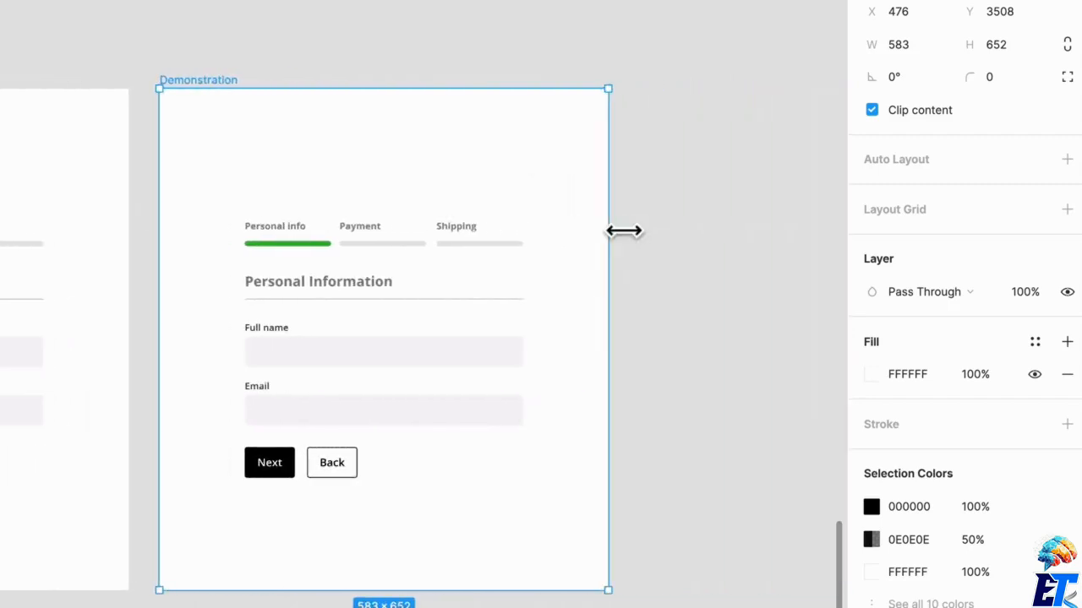
key(Escape)
- Delete the three progress segments and the Personal info and Payment labels from the duplicated frame, keeping the Shipping label
scroll(324, 179, up, 5)
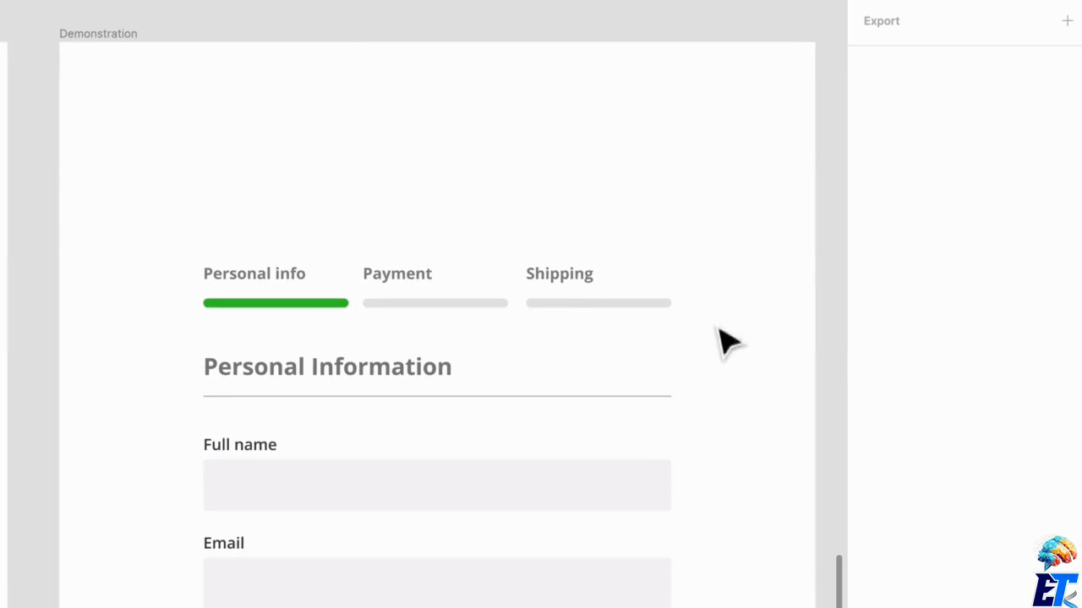
click(261, 304)
double_click(242, 309)
key(Delete)
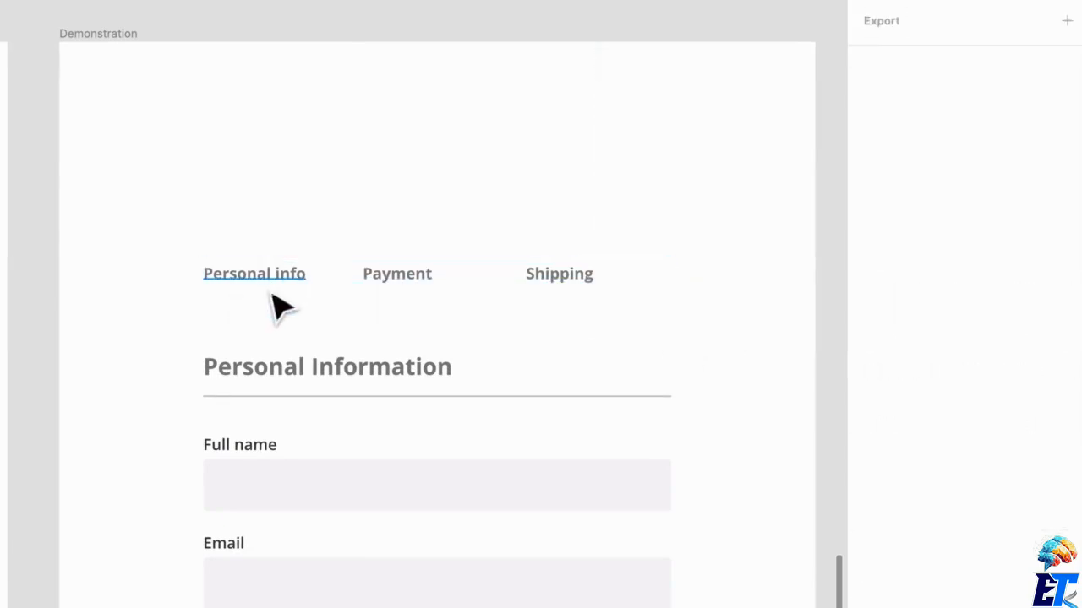
click(273, 277)
shift+click(394, 279)
key(Delete)
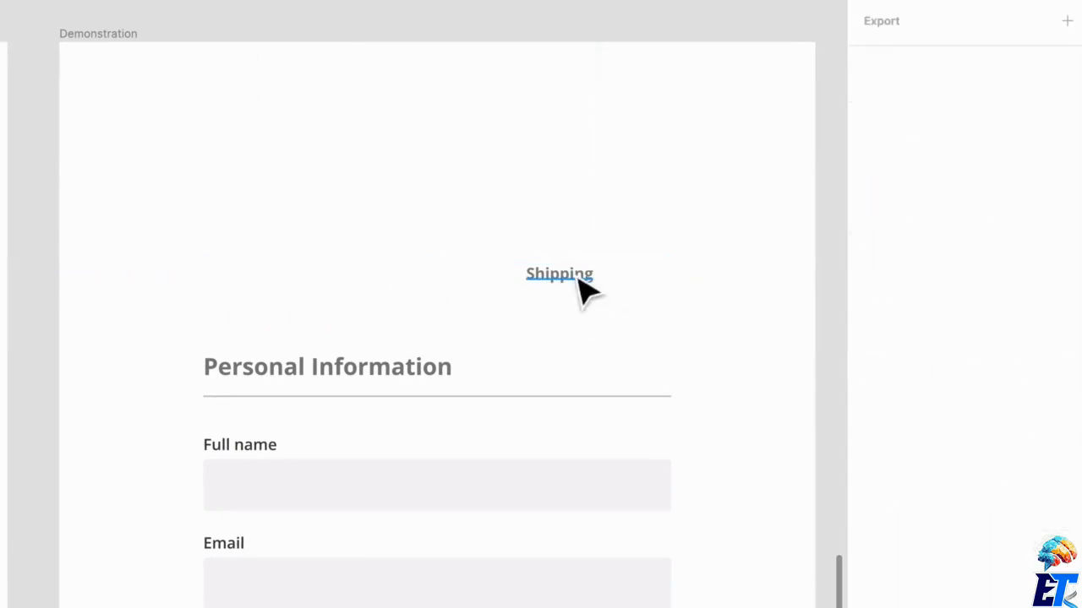
- Move the Shipping label level with the Personal Information heading at the divider's far end, right-align it, and change its text to "Step 1 or 3"
drag(583, 291, 659, 380)
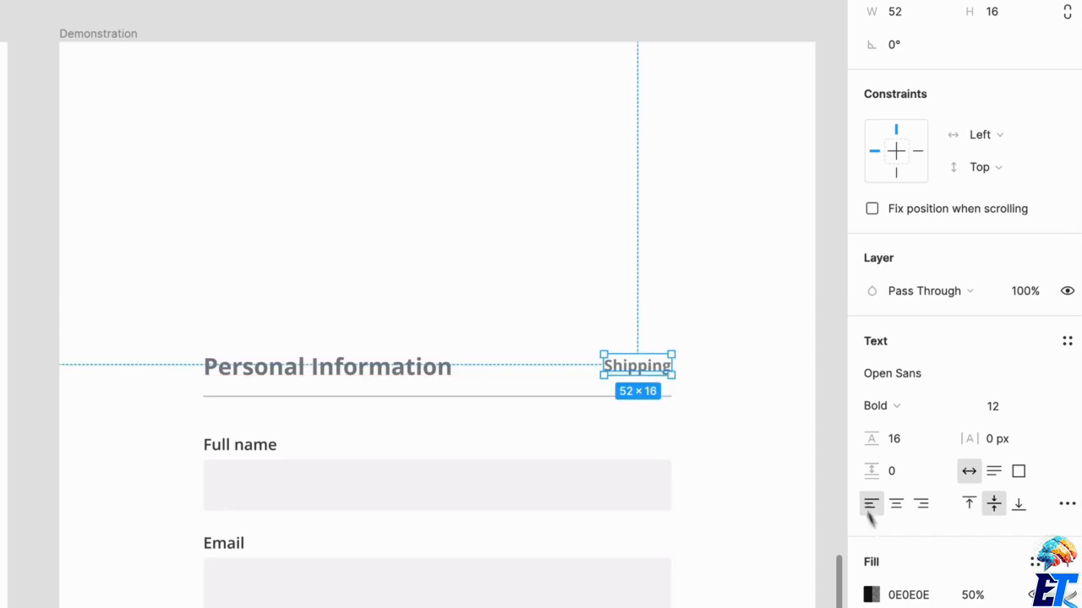
click(921, 503)
double_click(644, 369)
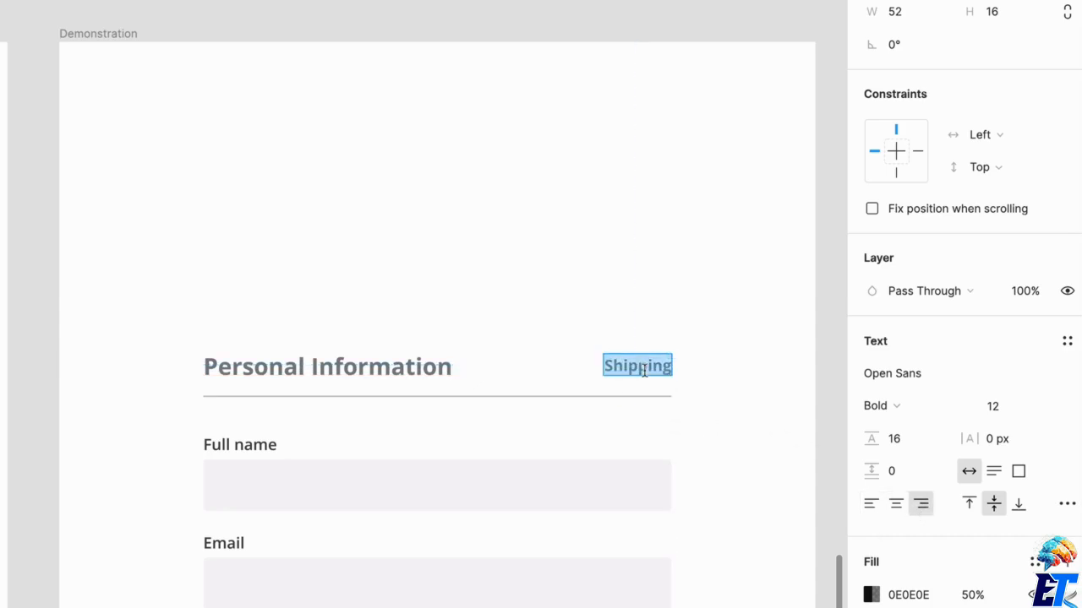
text(Step)
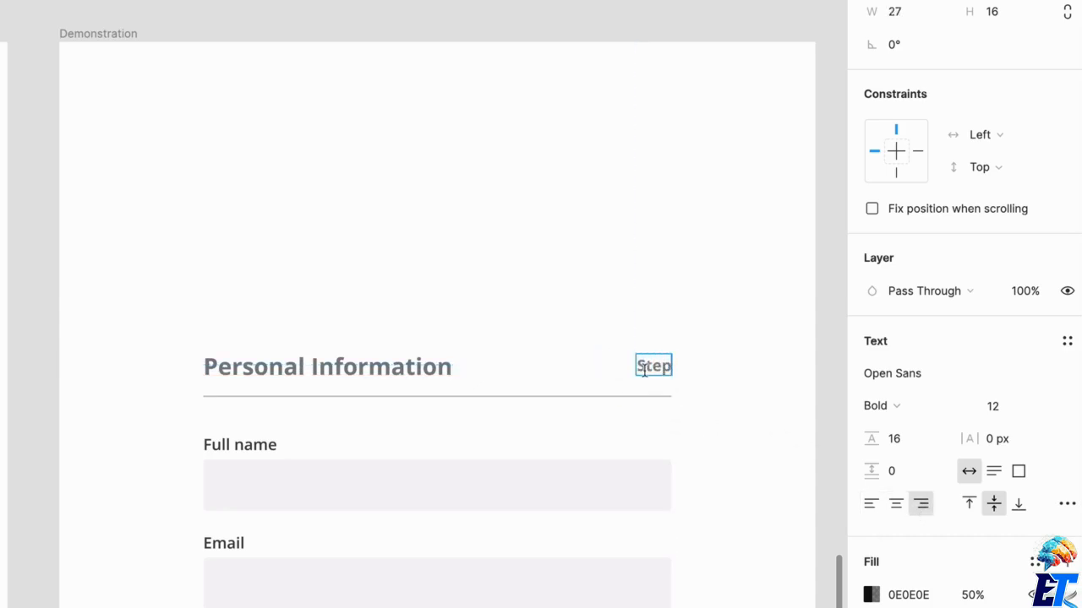
text( 1)
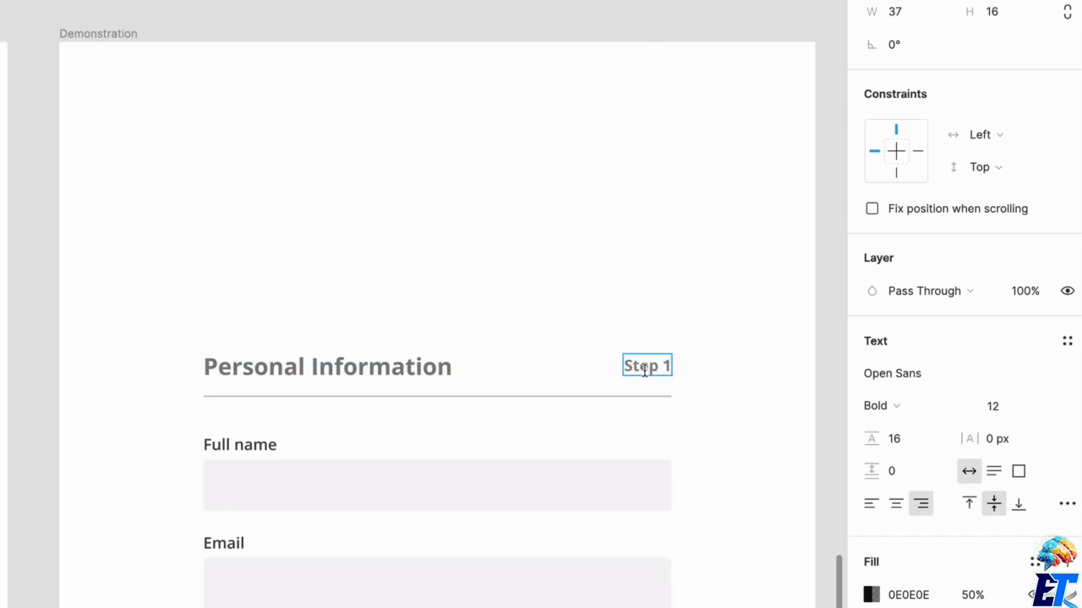
text( or 3)
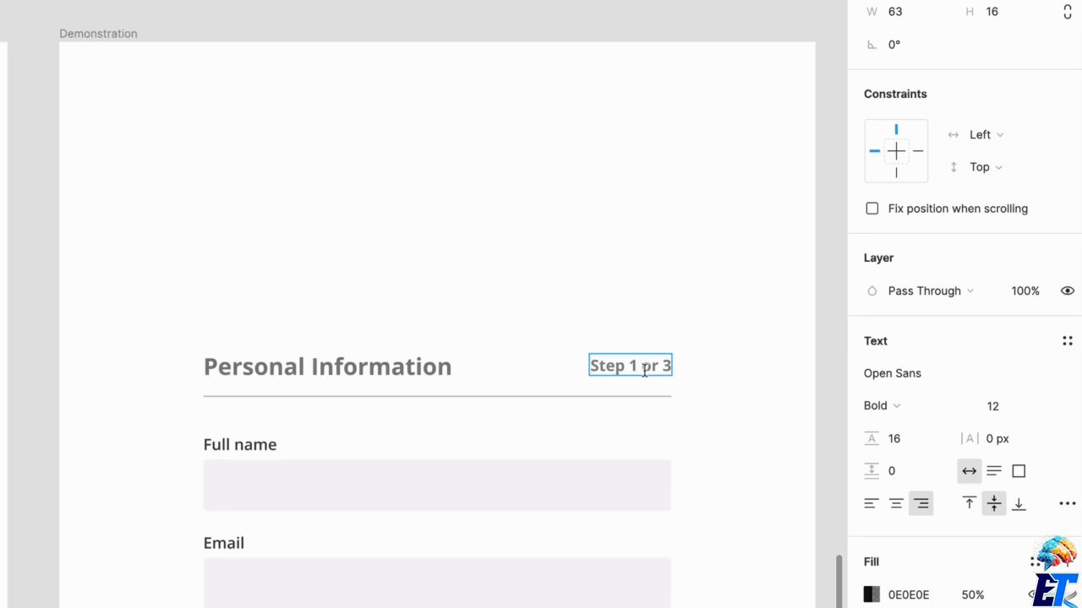
key(Escape)
key(Escape)
- Compare the percentage bar, labelled-step and step-count form variants, and review the earlier form examples above them
scroll(756, 338, down, 2)
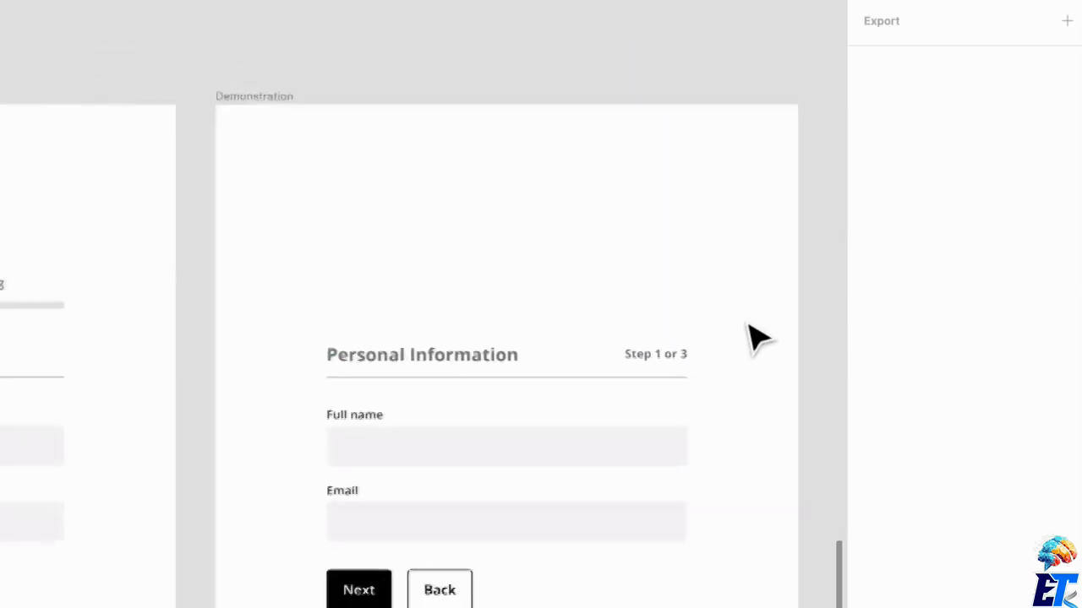
scroll(757, 338, down, 1)
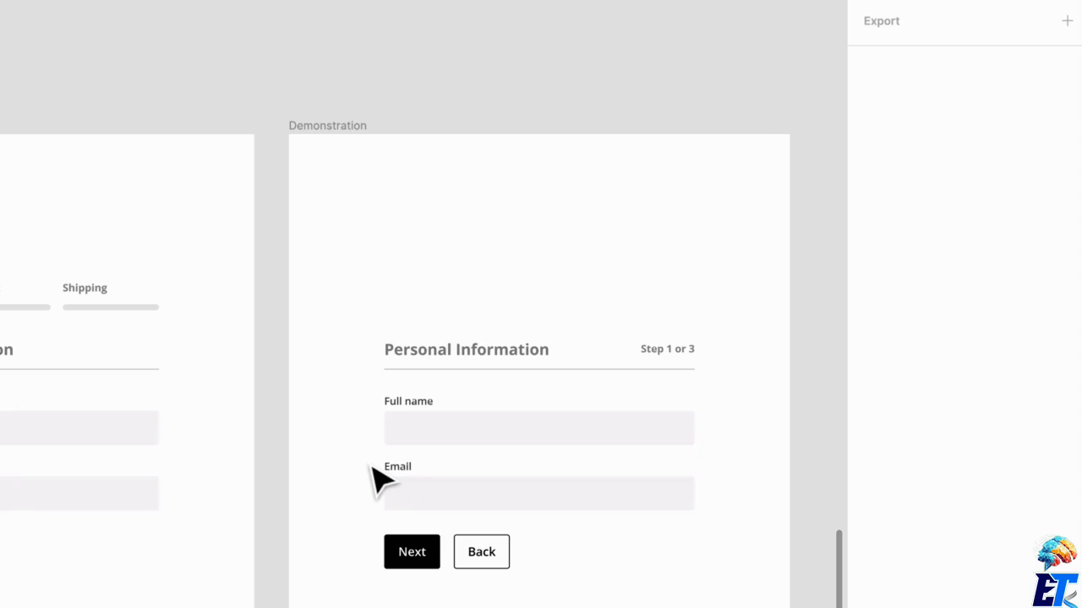
scroll(358, 483, down, 2)
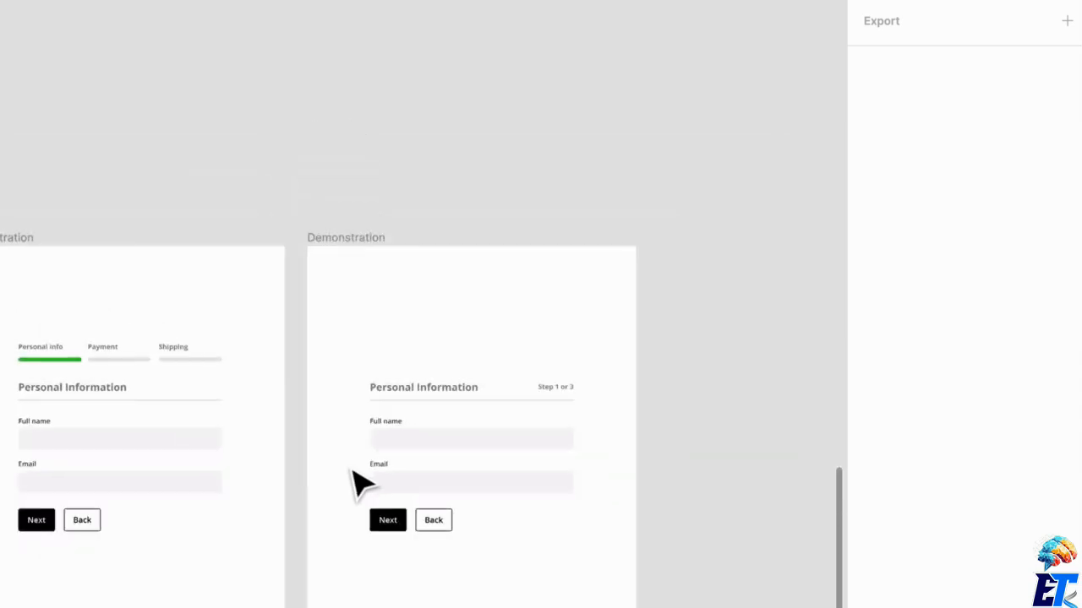
scroll(358, 483, down, 2)
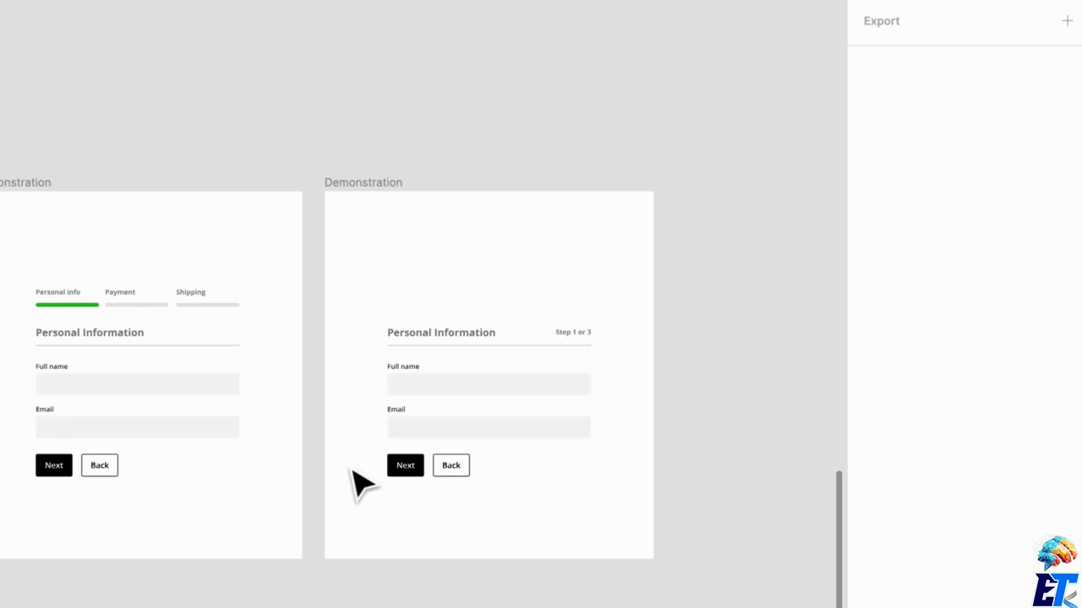
scroll(338, 459, left, 5)
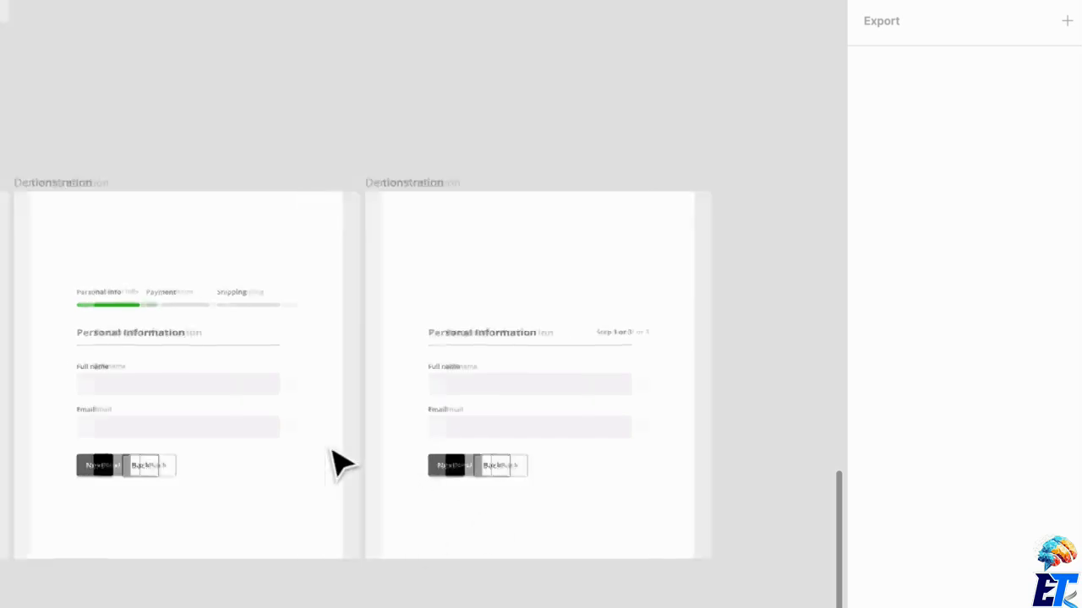
scroll(370, 484, down, 2)
scroll(369, 484, right, 1)
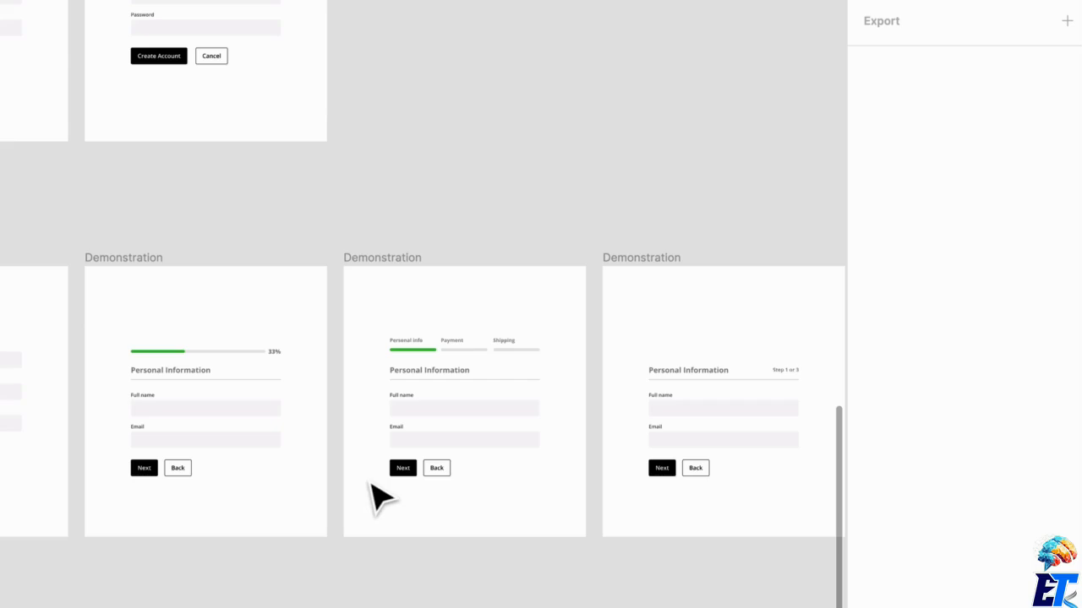
scroll(380, 498, down, 1)
scroll(237, 330, down, 2)
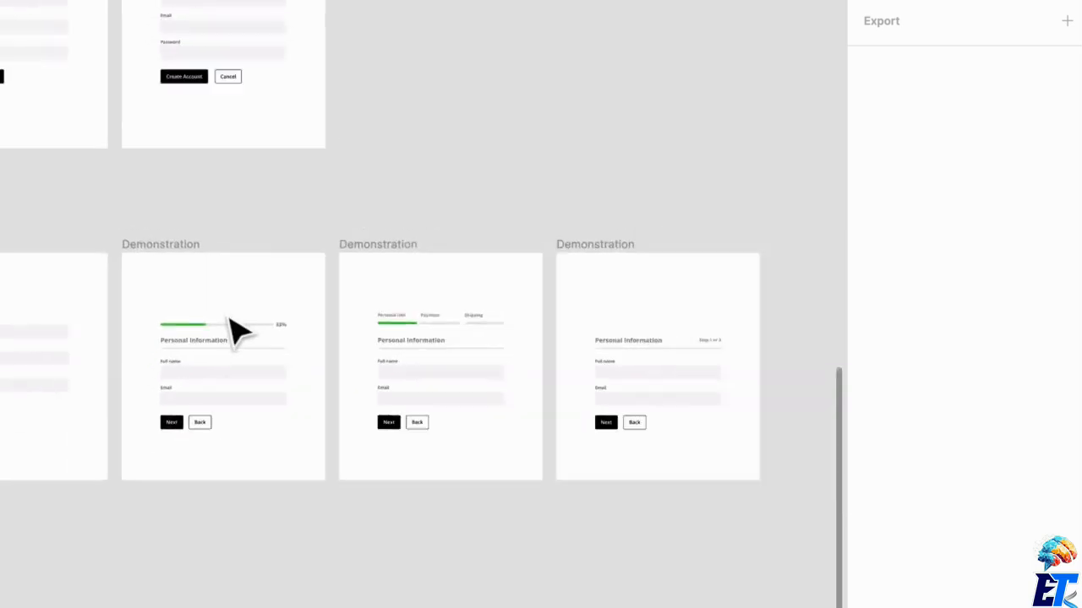
scroll(230, 319, up, 3)
scroll(241, 323, left, 2)
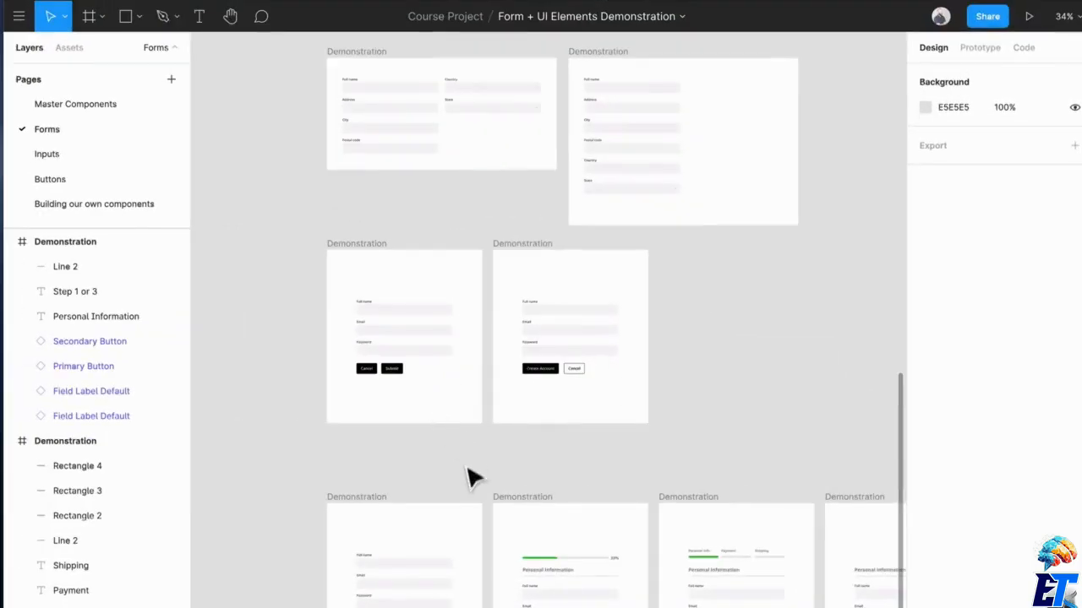